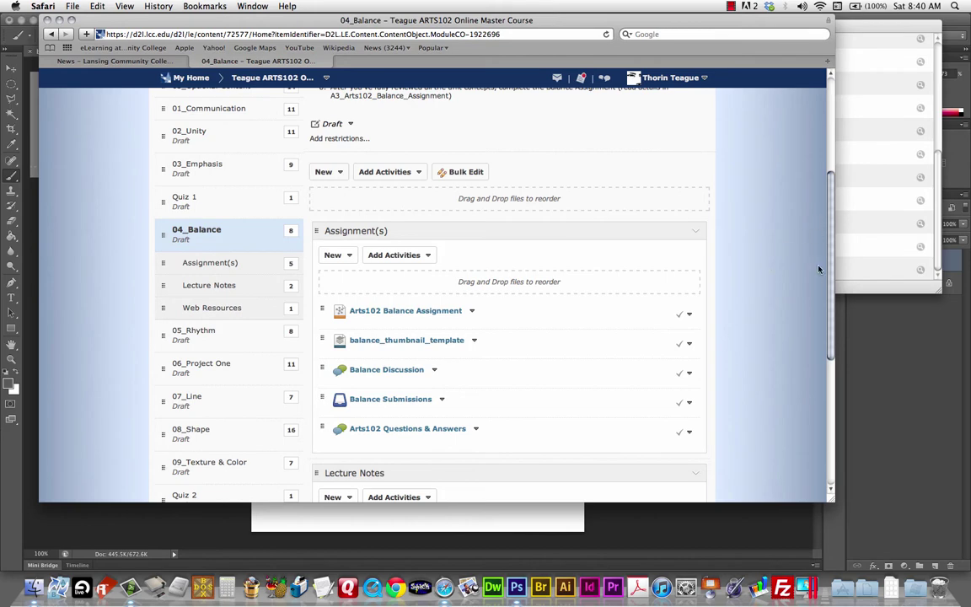
Step: Bring Photoshop with balance_thumbnail_template.psd to the front
click(873, 346)
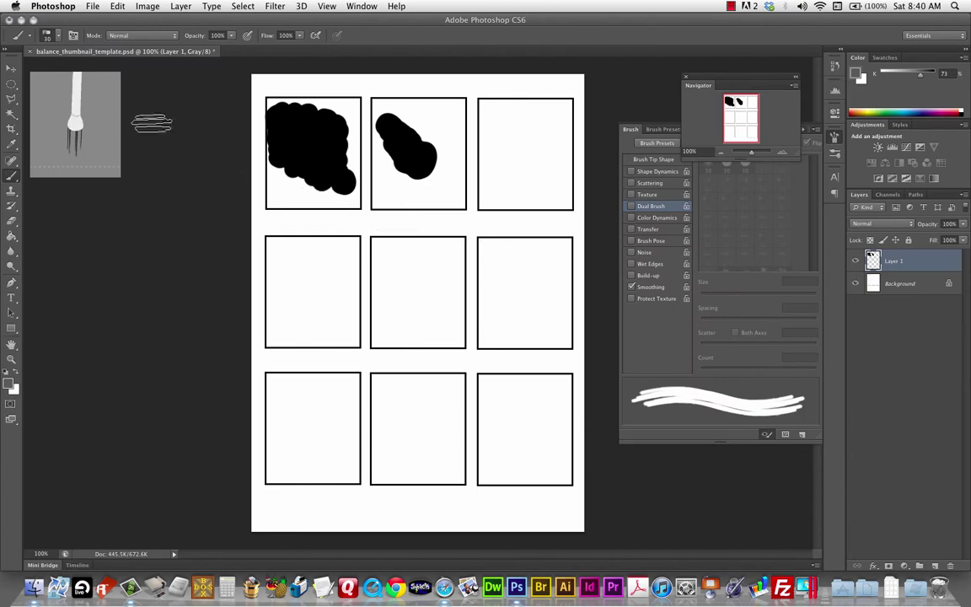
Step: Close balance_thumbnail_template.psd, discarding its unsaved changes
click(29, 52)
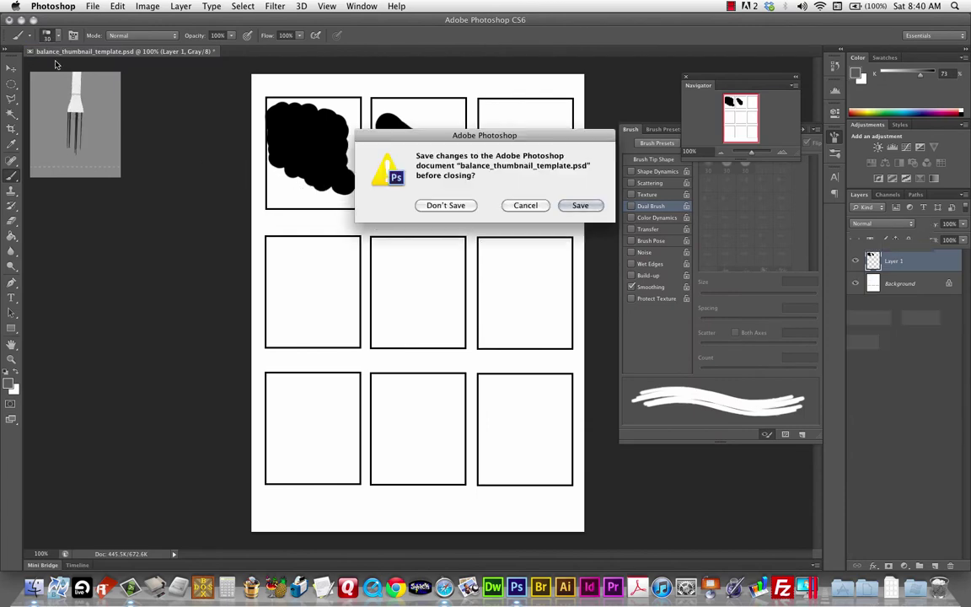
click(449, 206)
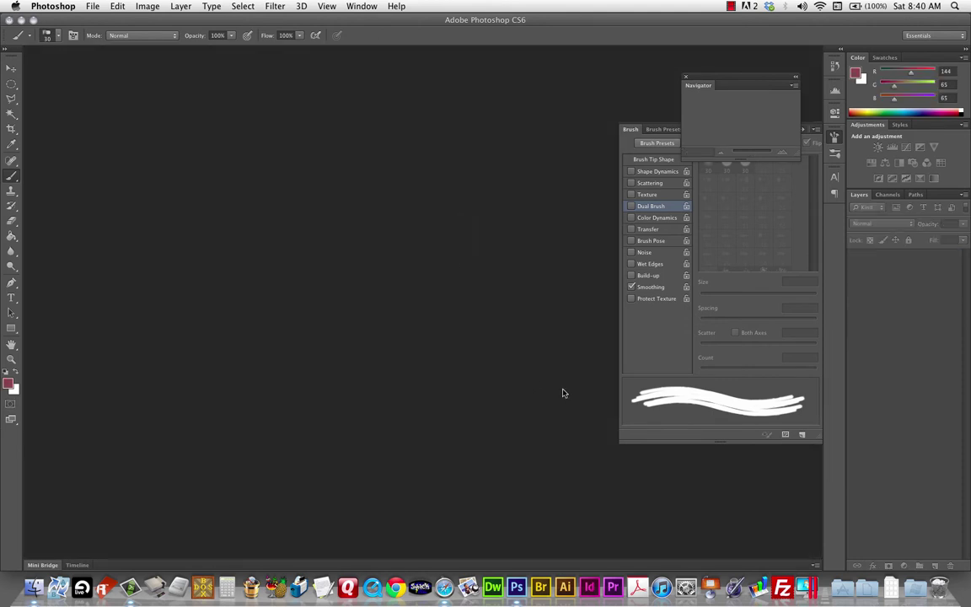
click(15, 7)
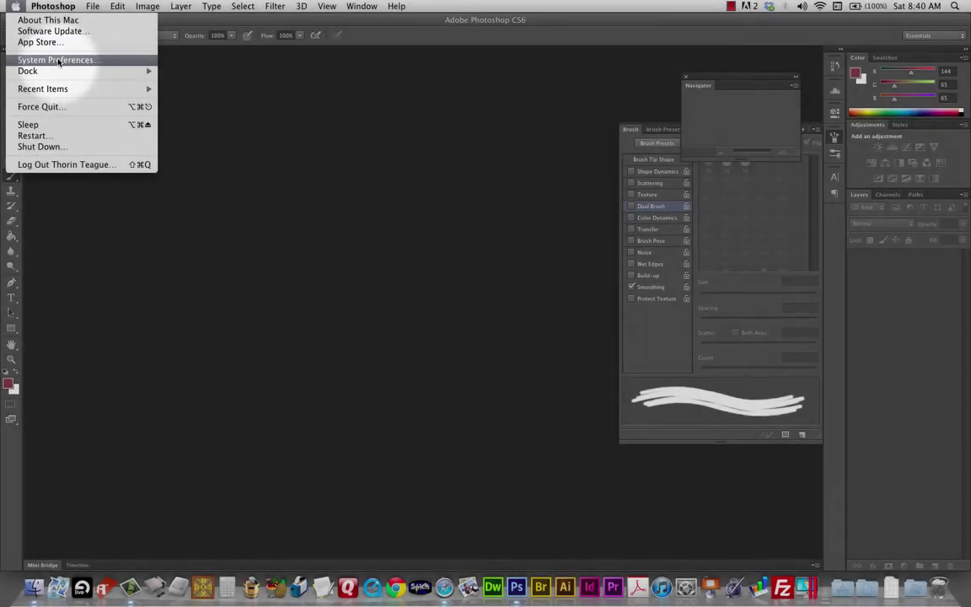
Step: Open System Preferences from the Apple menu
click(54, 60)
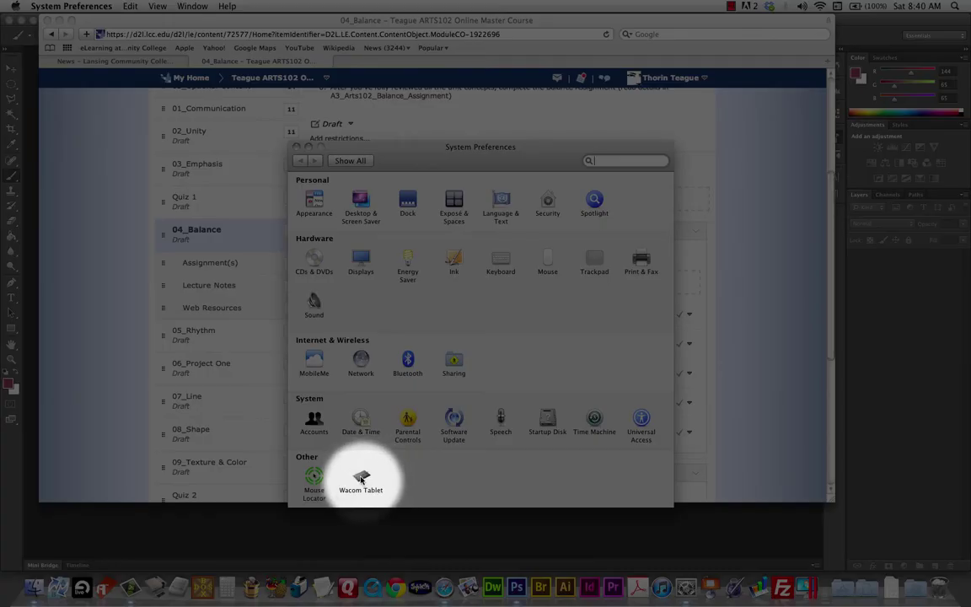
Step: Open the Wacom Tablet preference pane under Other
click(362, 479)
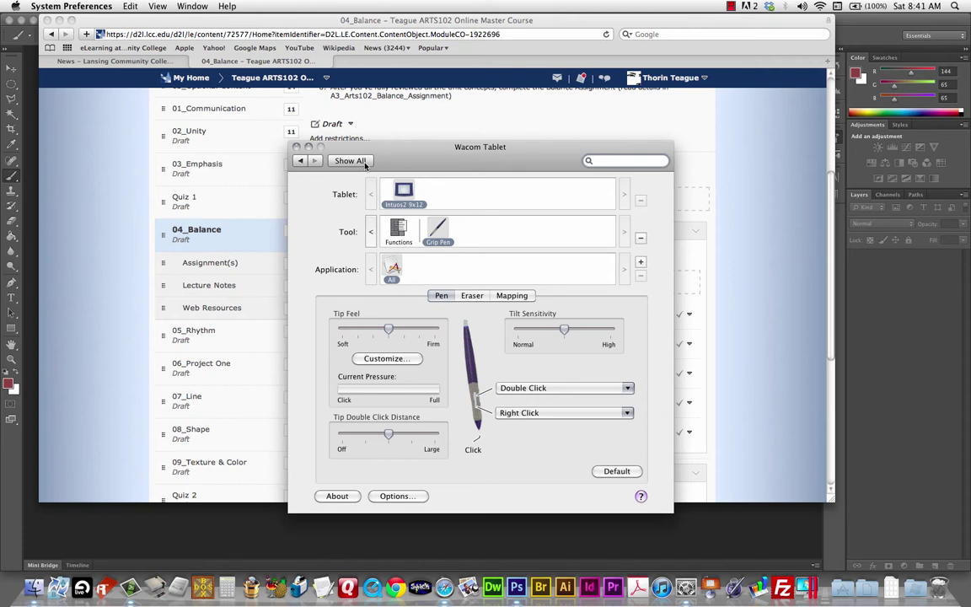
Step: Open a new Google Chrome window from the Dock
click(396, 587)
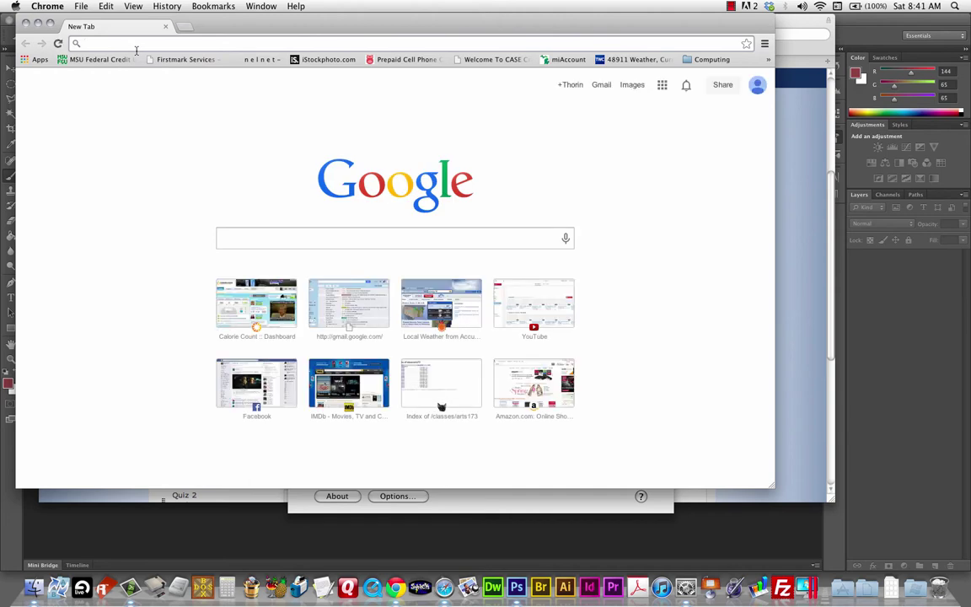
Step: Search Google for 'wacom intuos 2 driver mac', then hide Chrome
click(343, 223)
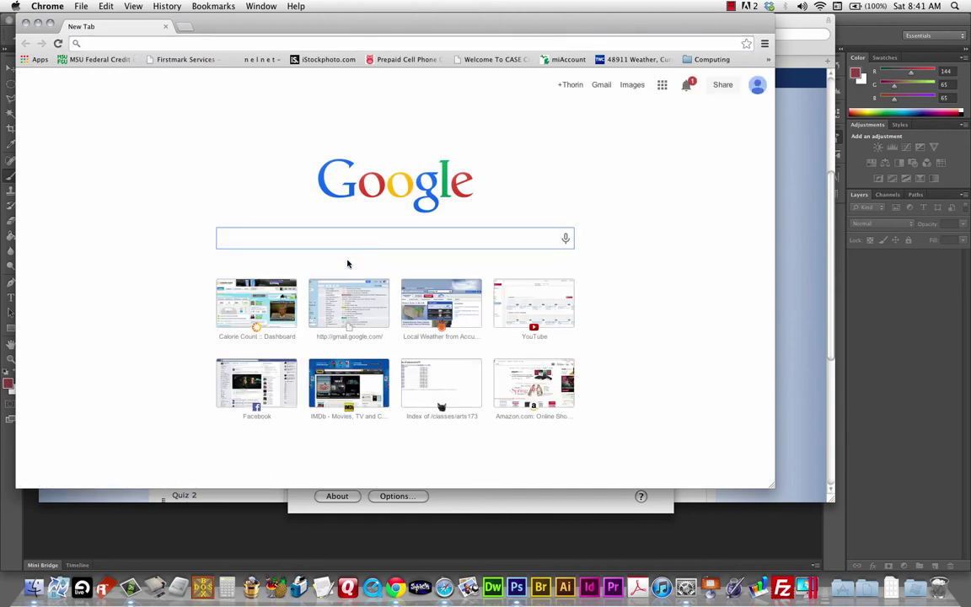
text(waco)
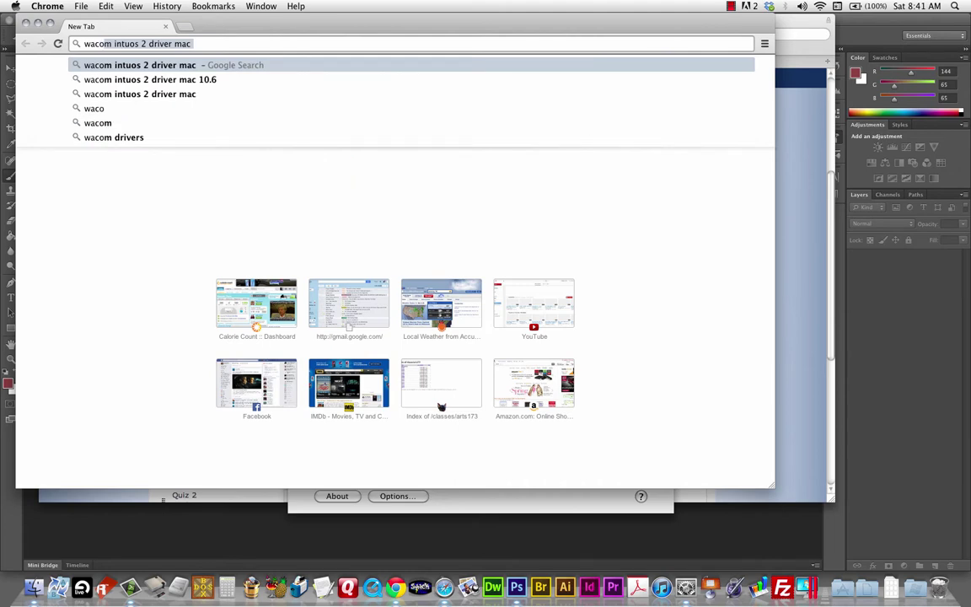
text(m)
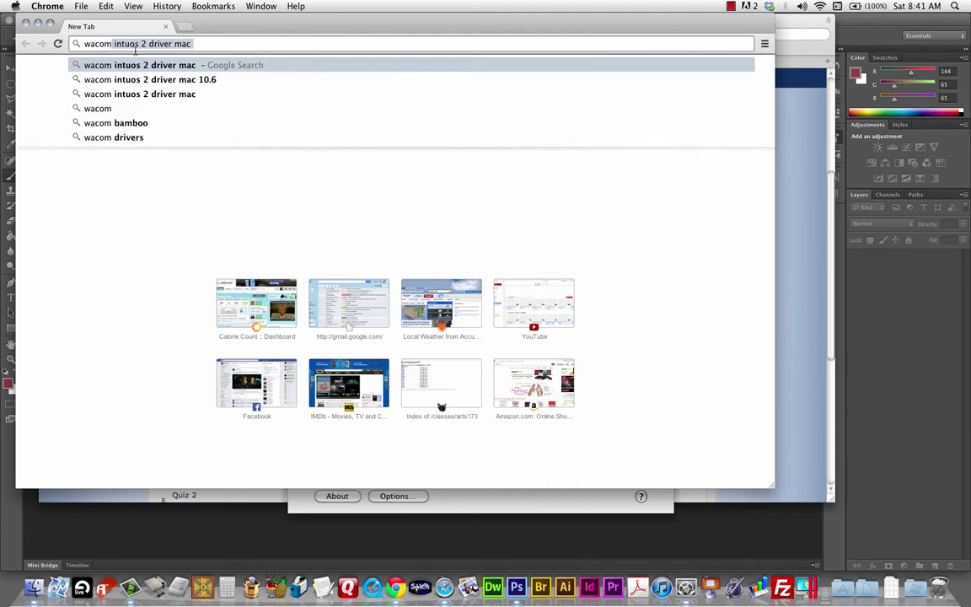
click(129, 41)
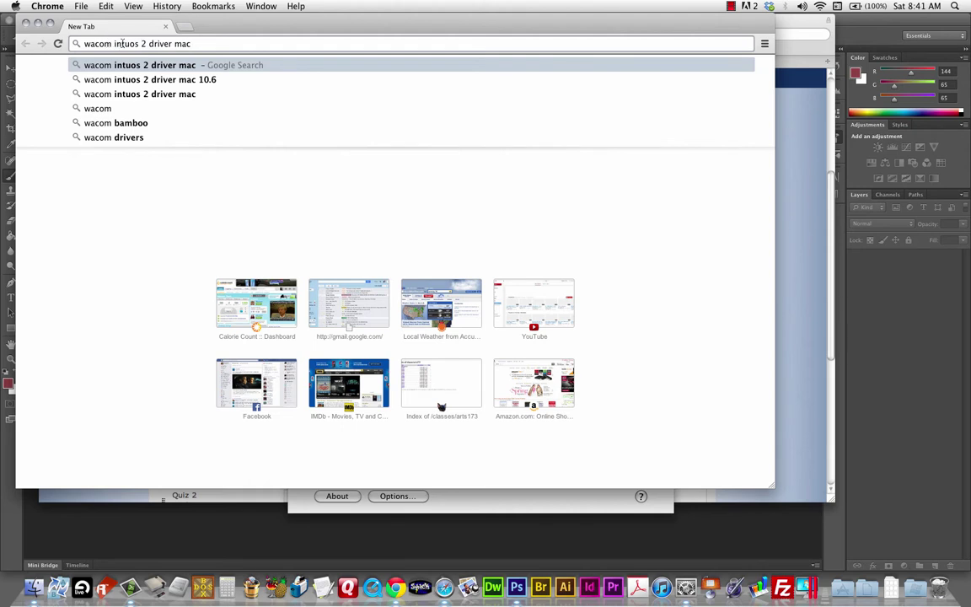
drag(115, 44, 145, 44)
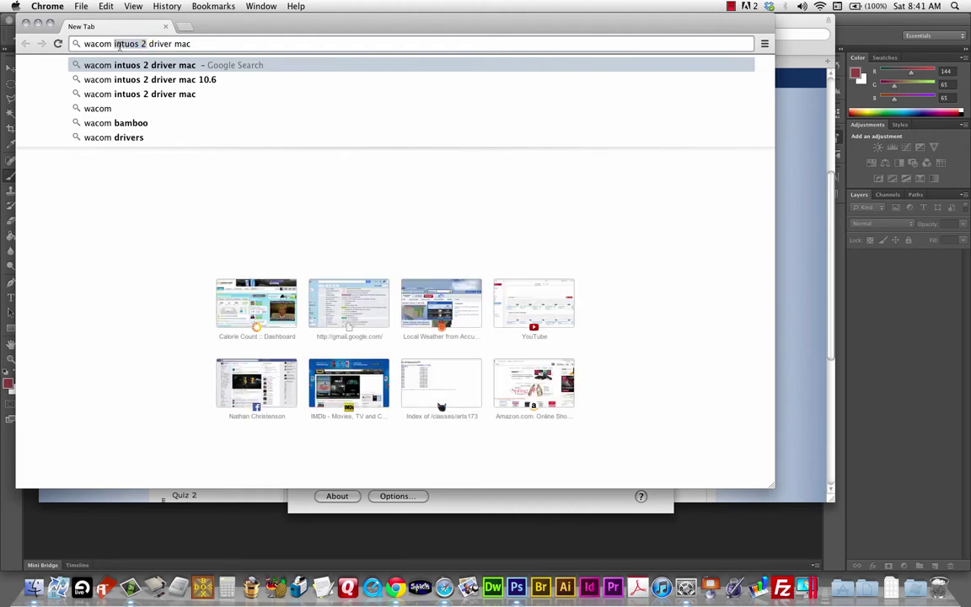
click(153, 43)
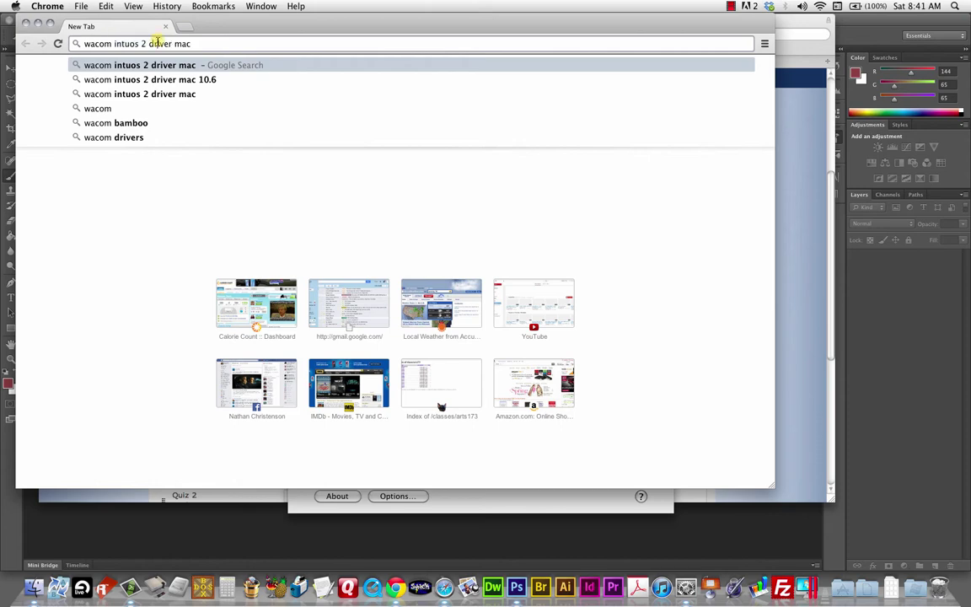
click(205, 43)
key(Return)
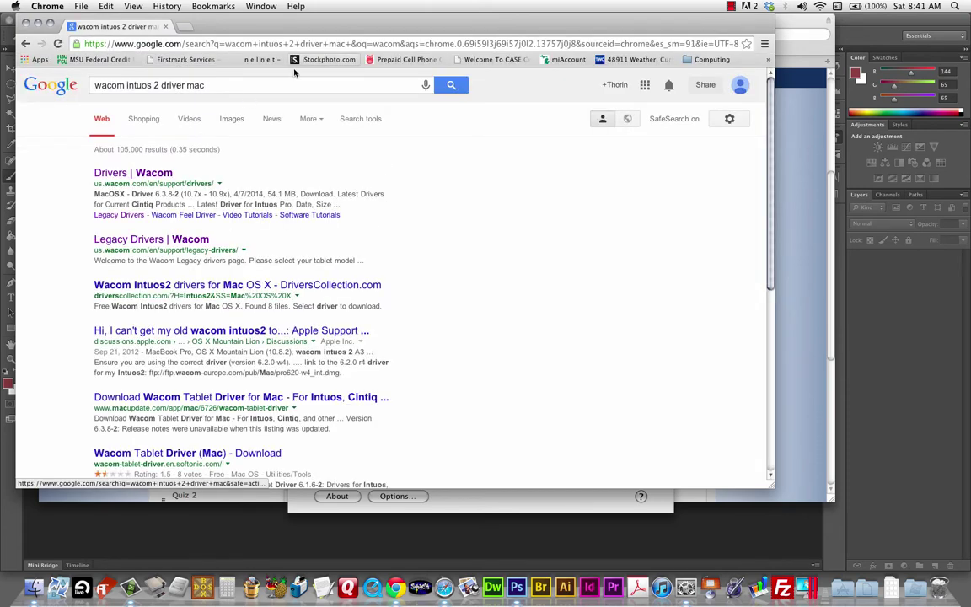
key(super+h)
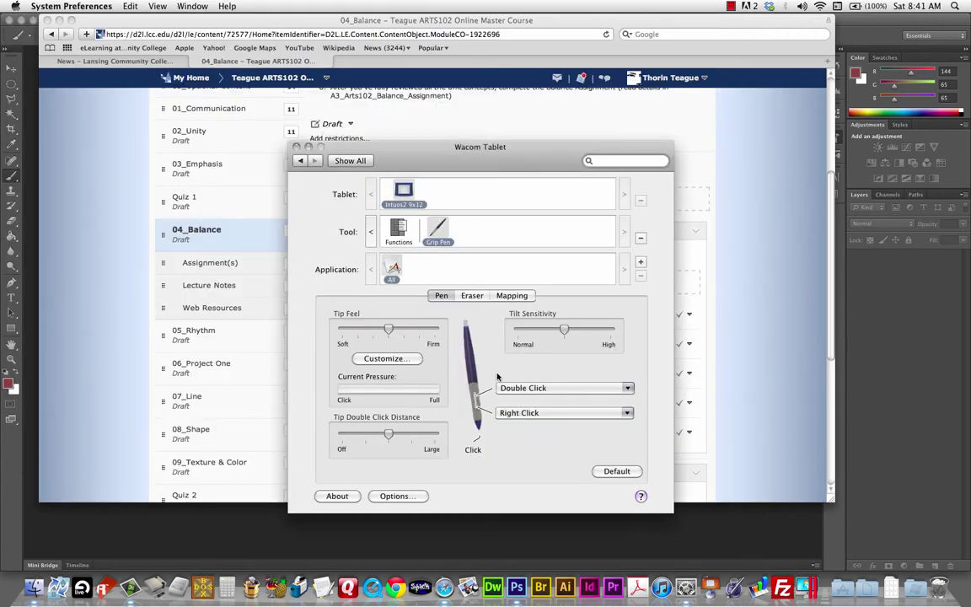
Step: Test pen pressure and lower the Wacom pen's Tilt Sensitivity to Normal
click(456, 359)
click(452, 360)
click(402, 329)
click(563, 330)
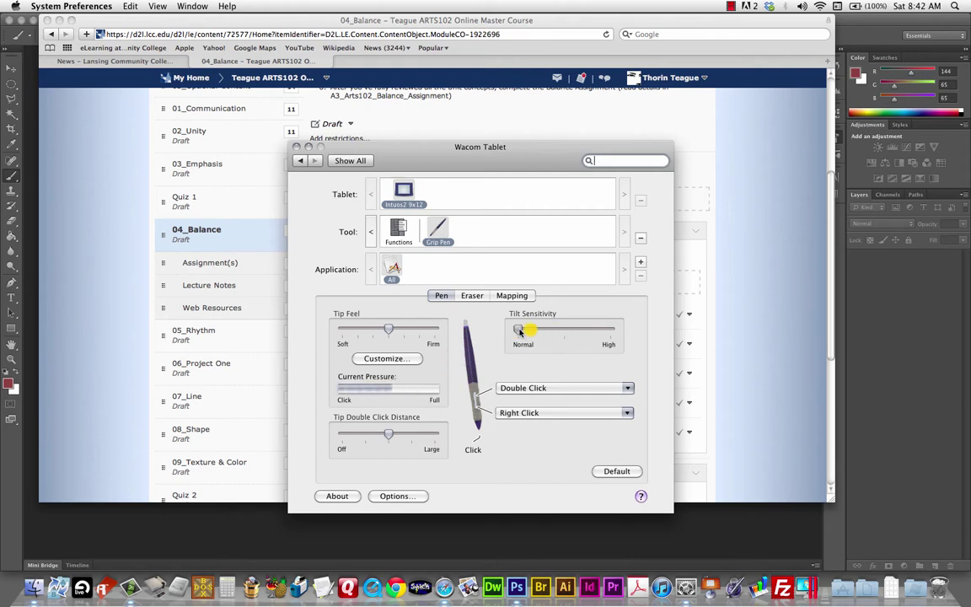
drag(563, 330, 518, 329)
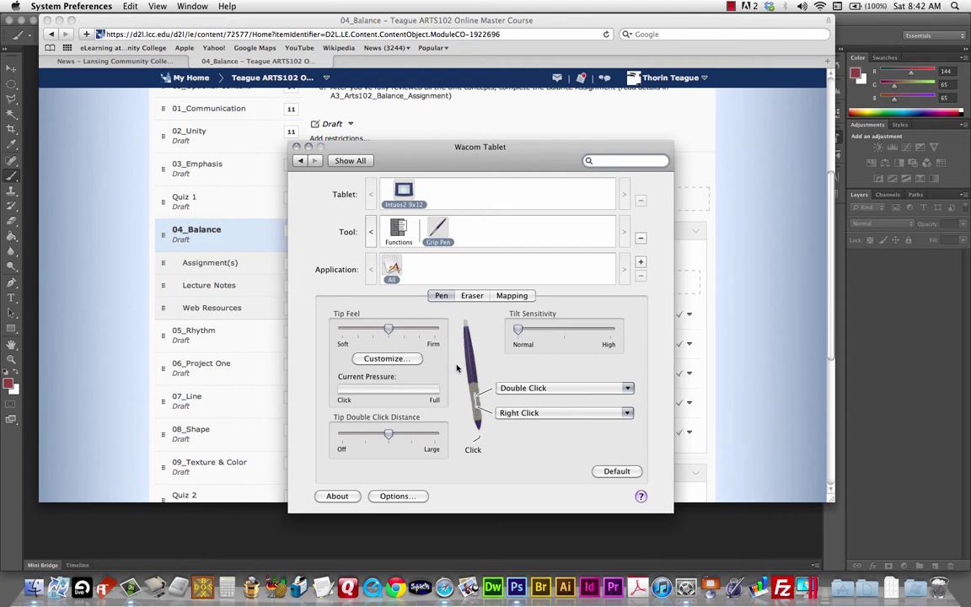
drag(451, 364, 456, 369)
Step: Review the tablet Mapping settings, keeping the Landscape orientation
click(511, 295)
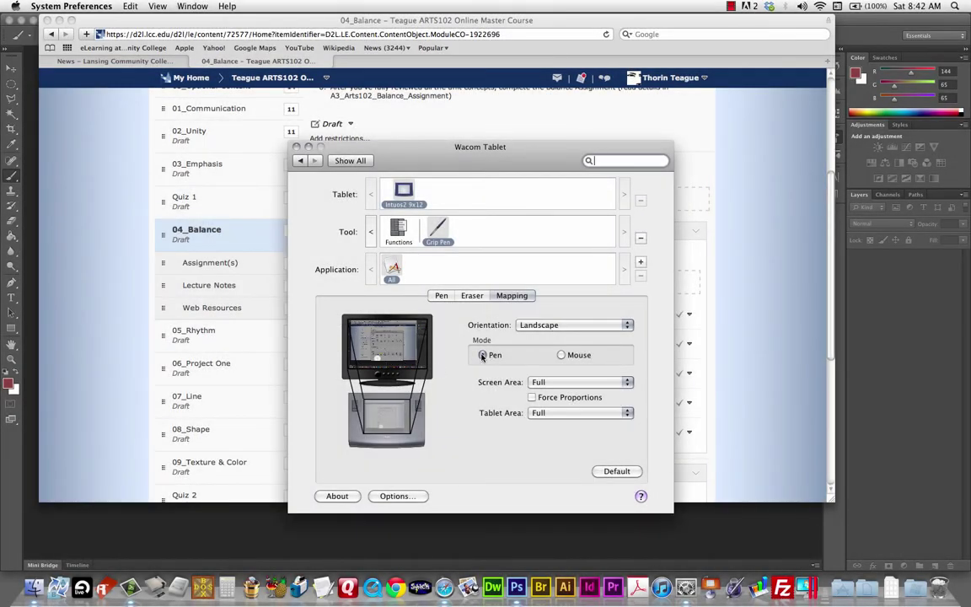
mouse_move(484, 355)
click(542, 326)
click(557, 325)
Step: Return to all preference panes, switch to Photoshop, and close the floating Brush panel
click(350, 161)
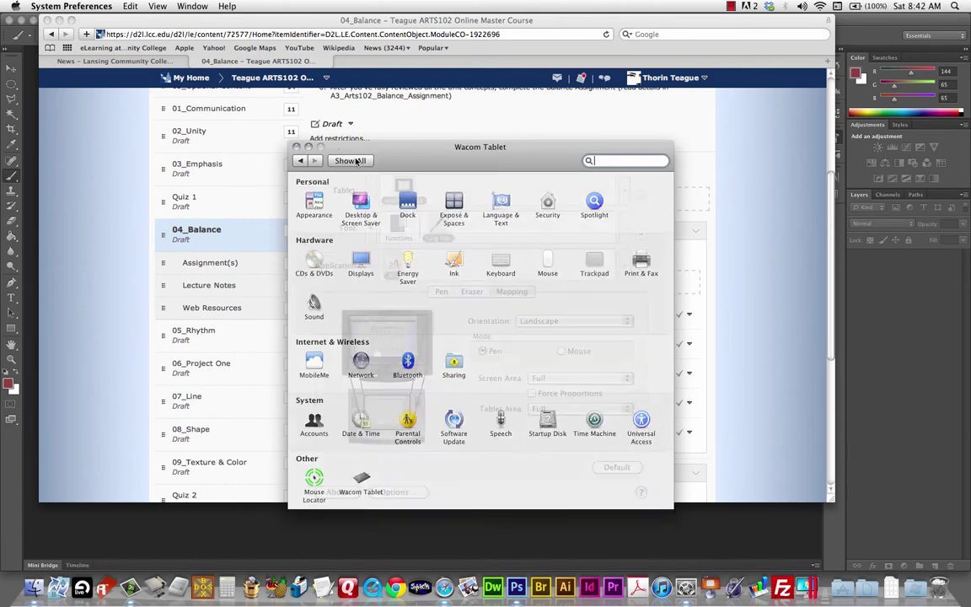
key(super+Tab)
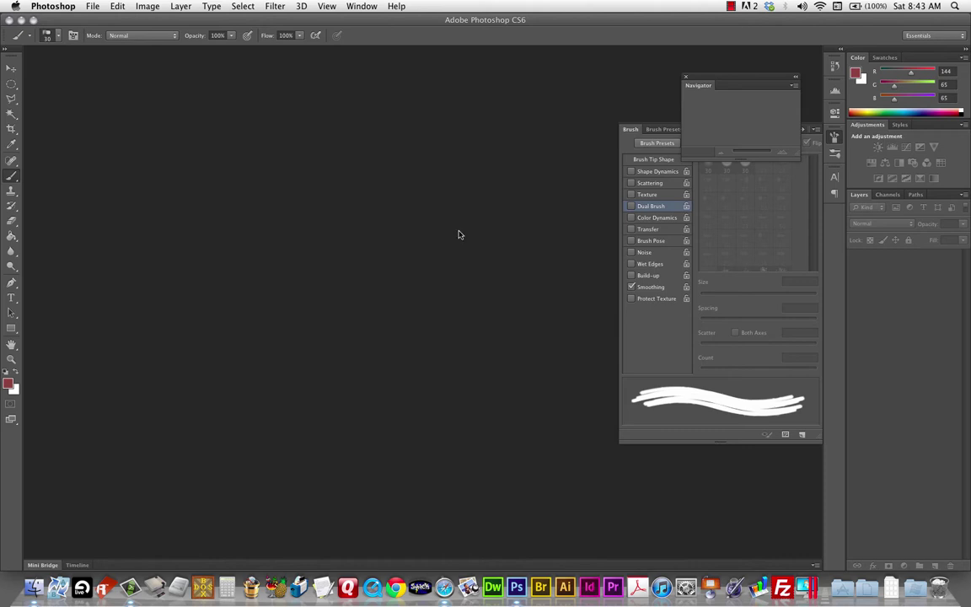
click(806, 131)
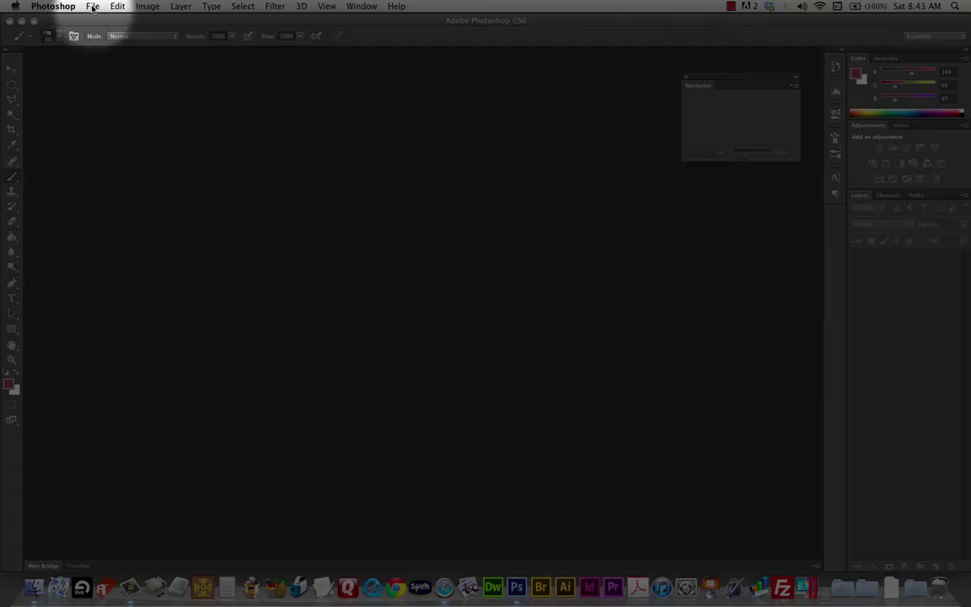
Step: Create a new 2500 × 2500 pixel grayscale document at 72 pixels/inch
click(93, 7)
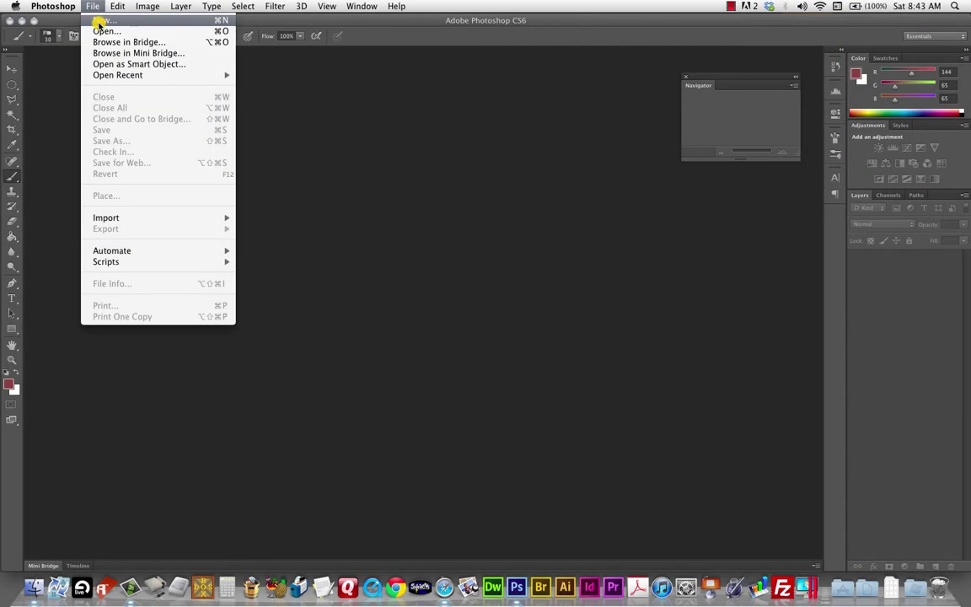
click(98, 20)
drag(369, 183, 395, 183)
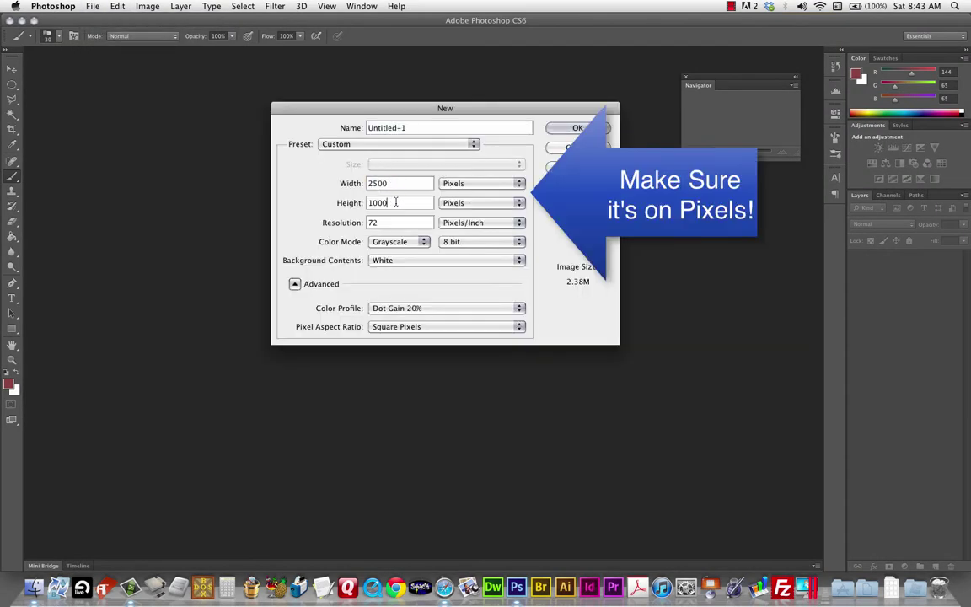
double_click(376, 207)
text(2500)
click(577, 127)
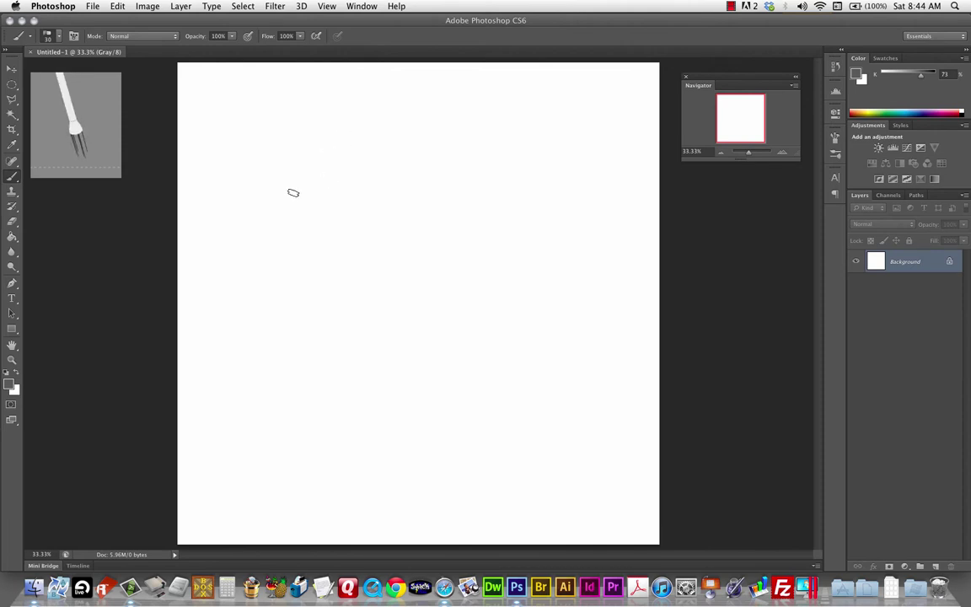
key(b)
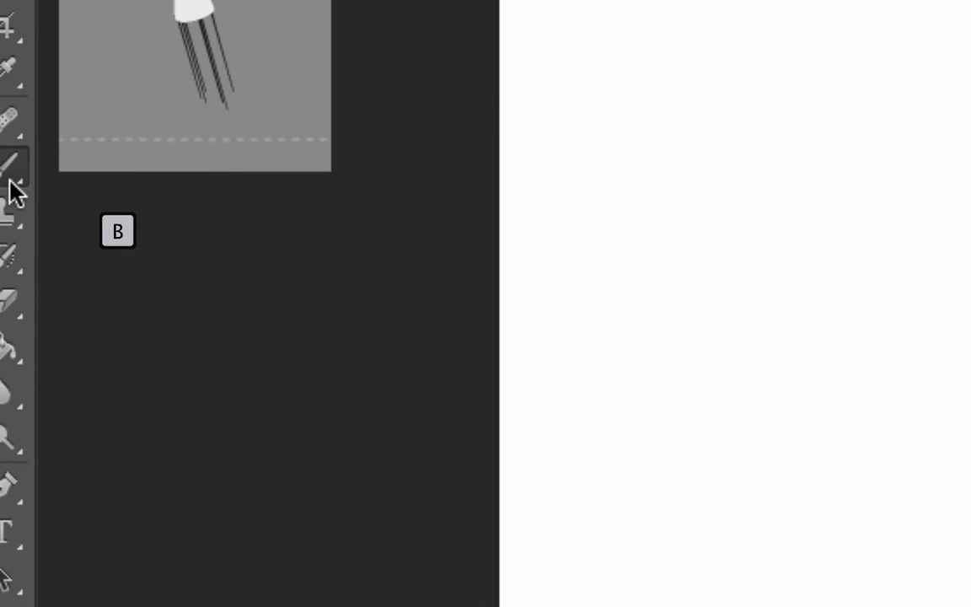
click(12, 186)
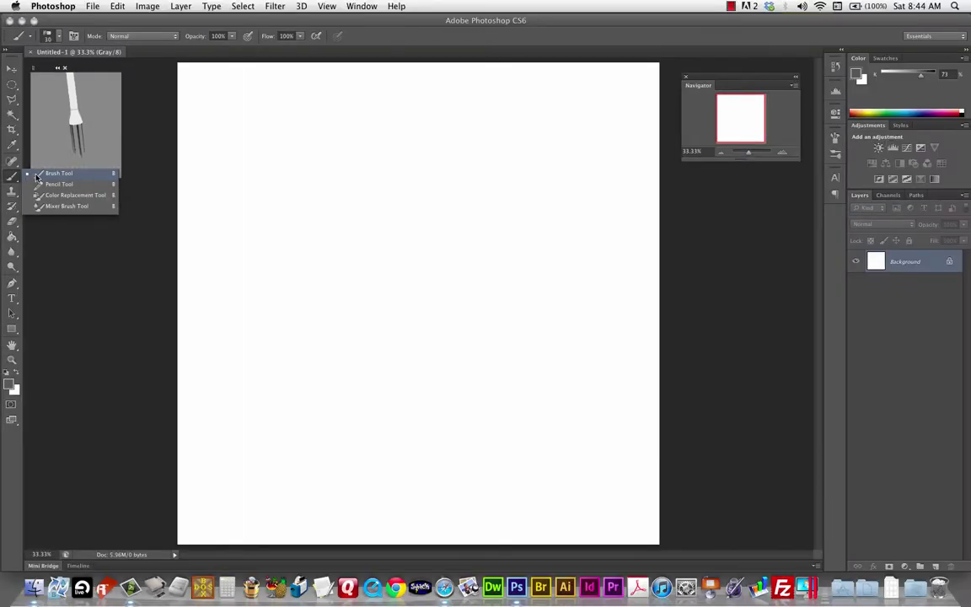
click(41, 176)
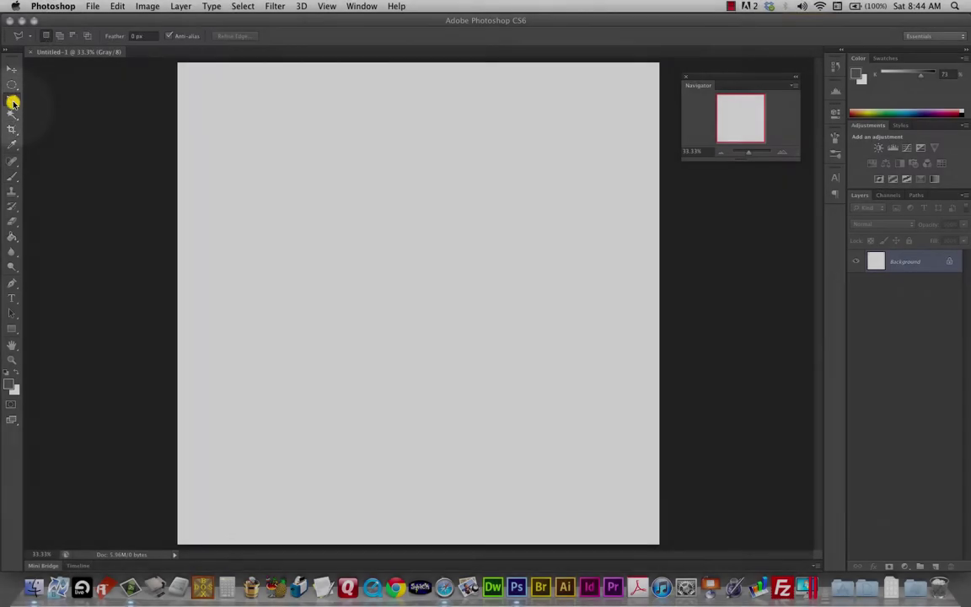
click(13, 100)
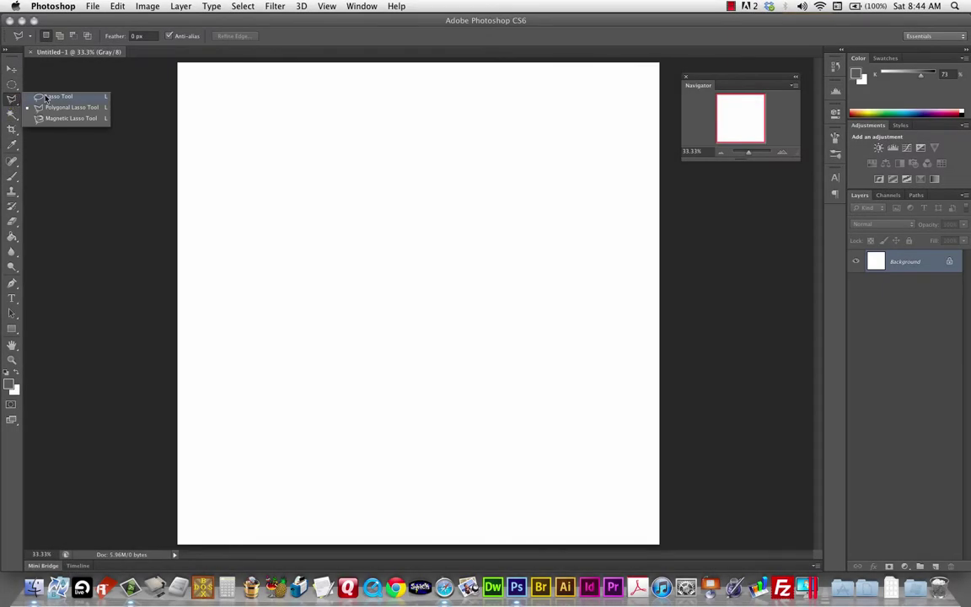
click(13, 114)
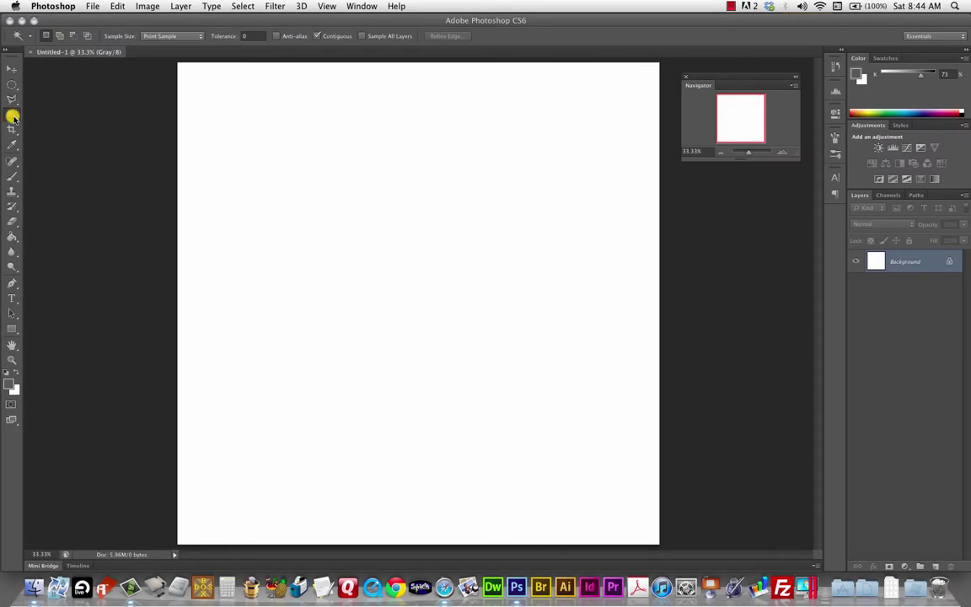
click(13, 114)
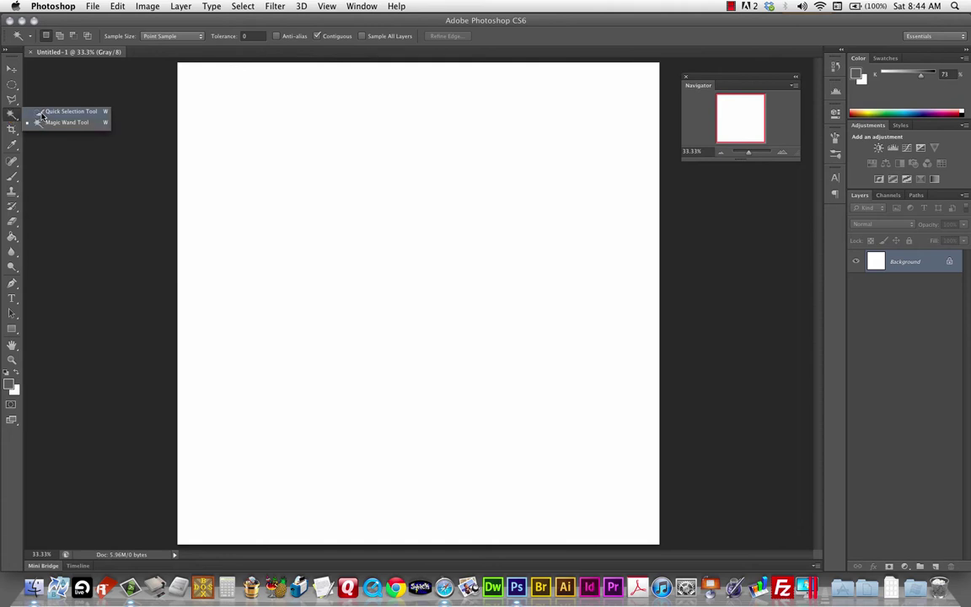
click(13, 173)
click(12, 177)
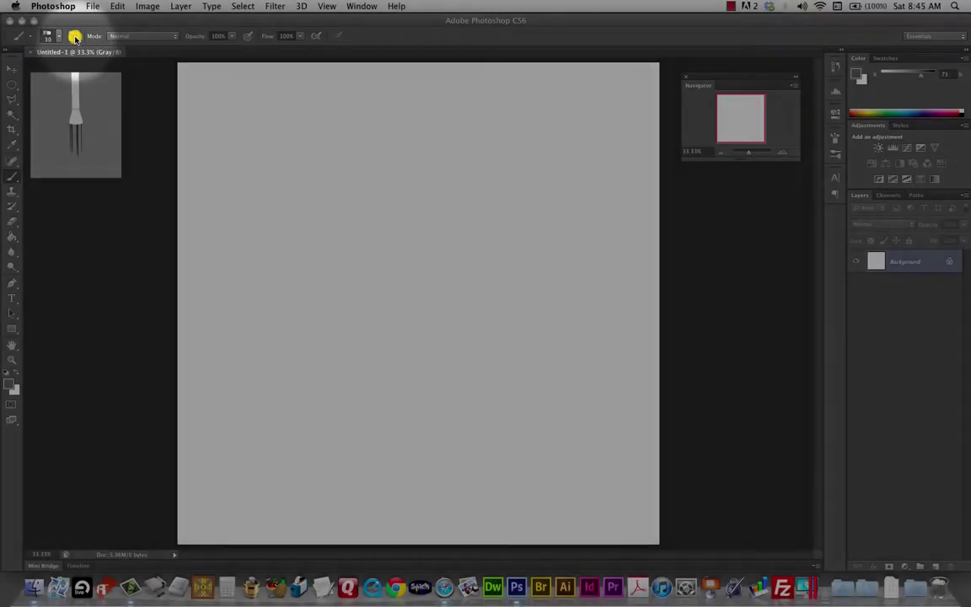
Step: Open Brush Tip Shape settings and try the round and bristle tips, up to 71 px
click(74, 39)
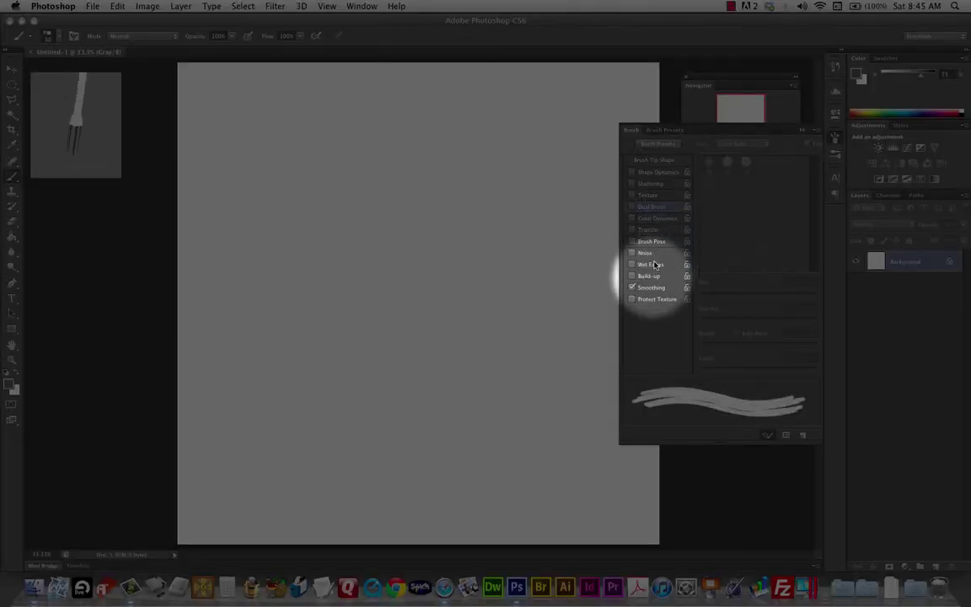
click(667, 163)
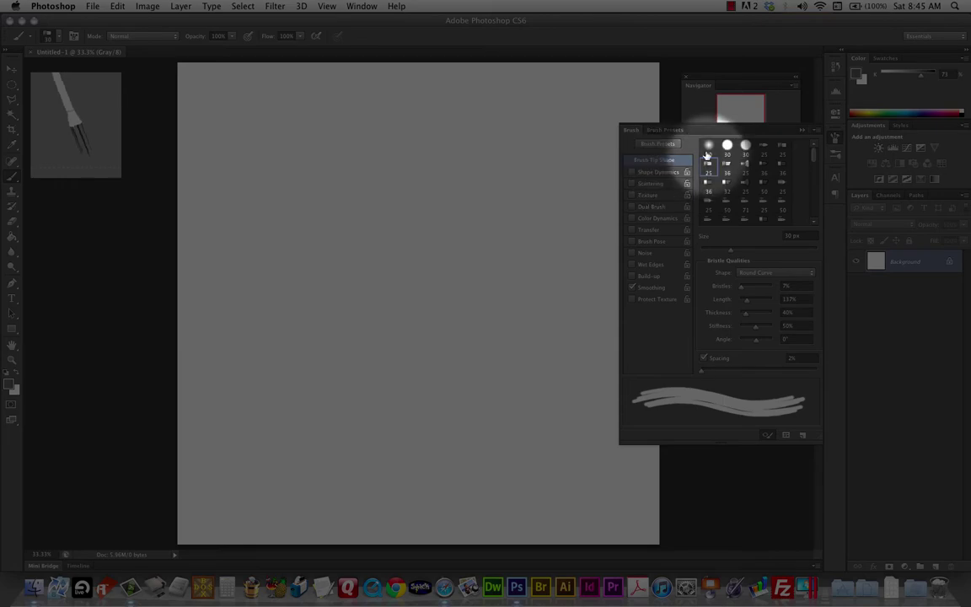
click(726, 147)
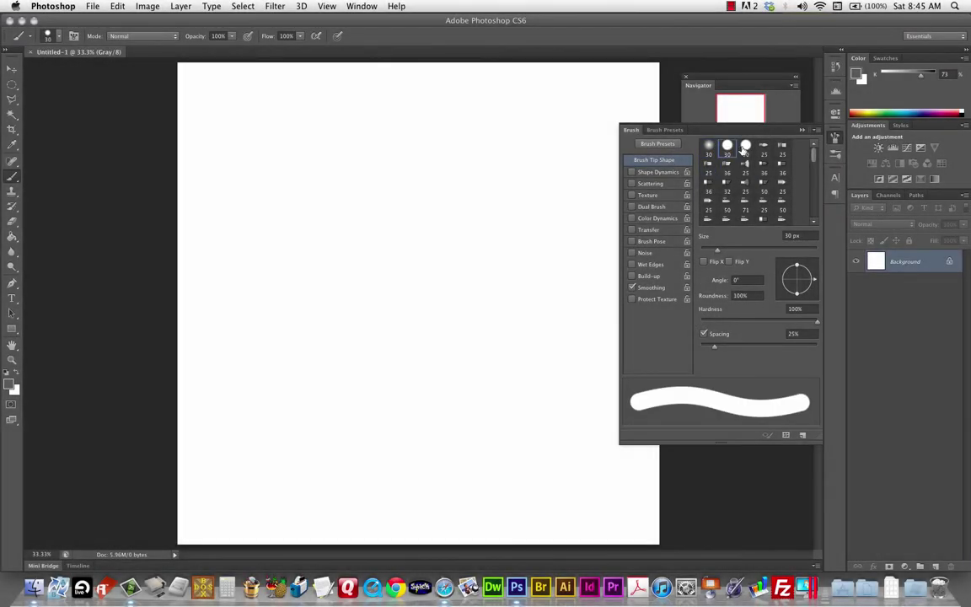
click(745, 147)
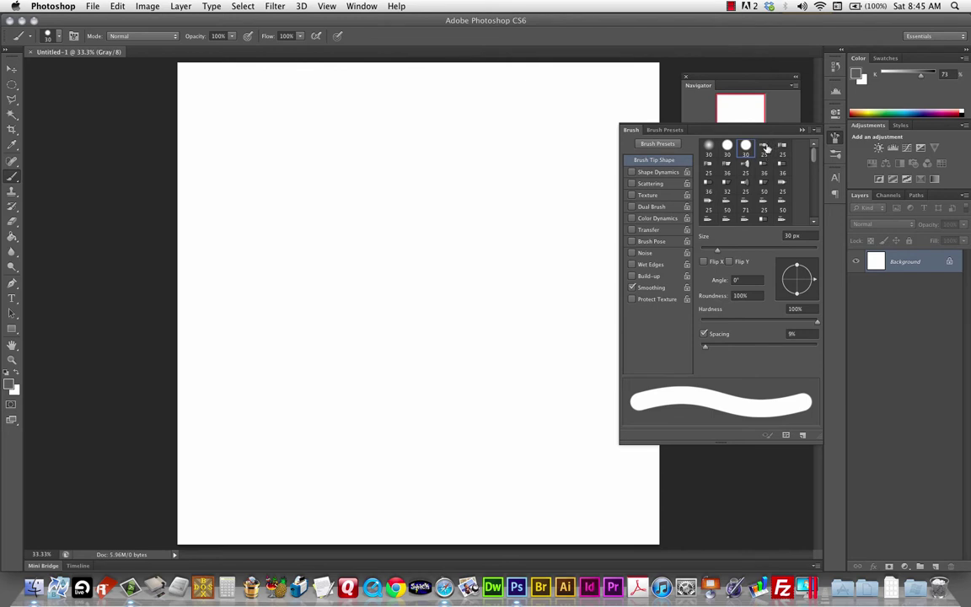
click(764, 147)
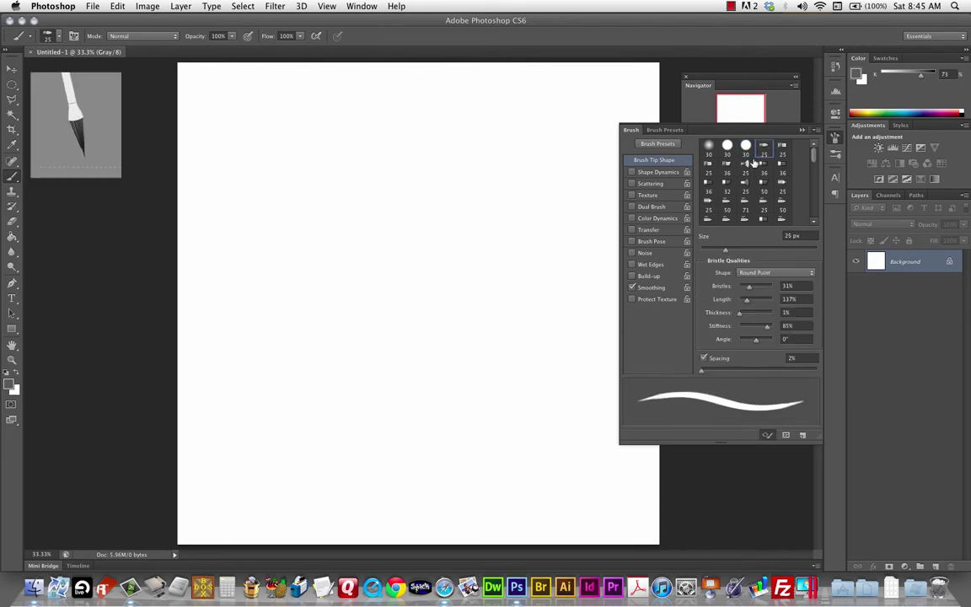
click(709, 171)
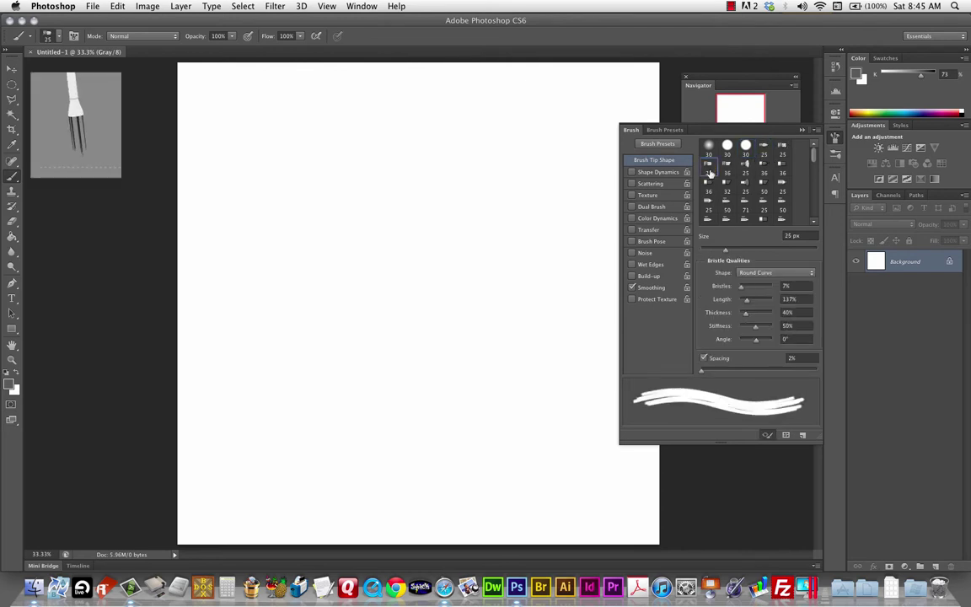
click(728, 168)
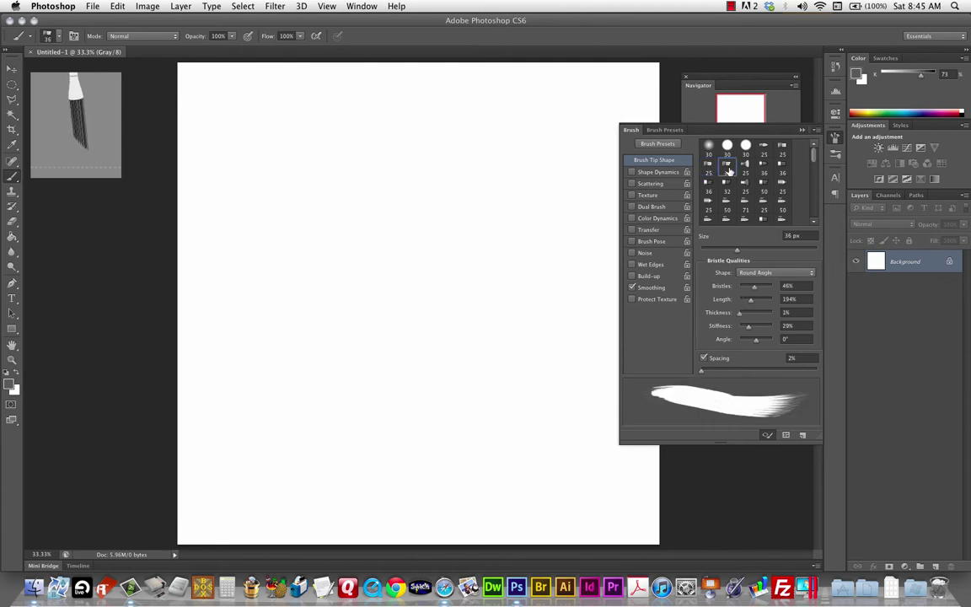
click(745, 164)
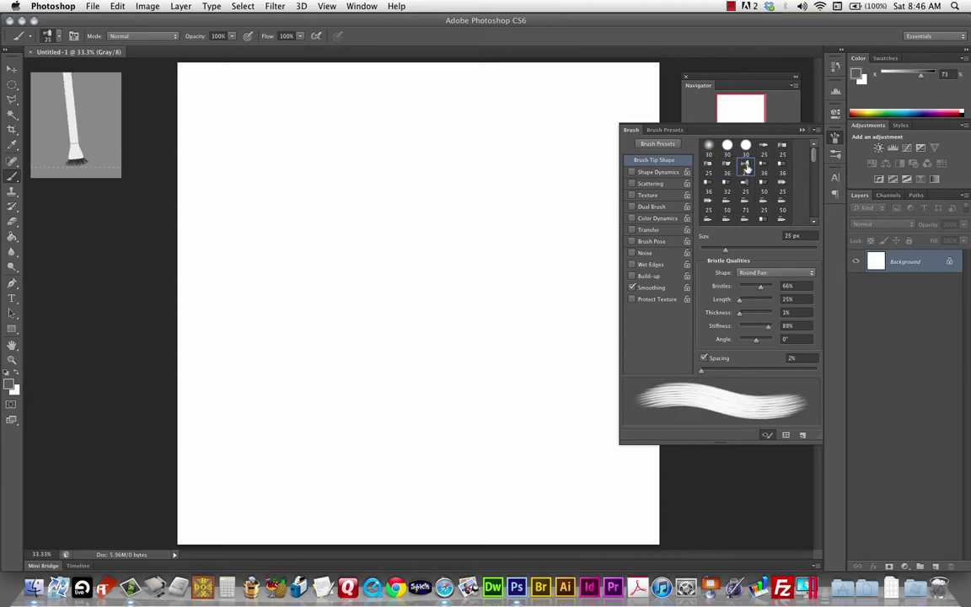
click(764, 172)
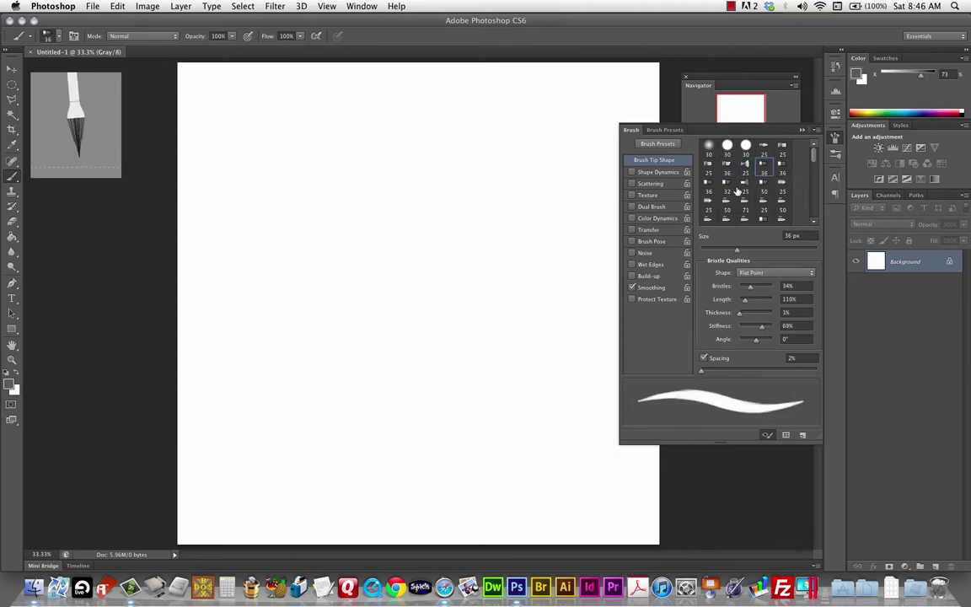
click(745, 185)
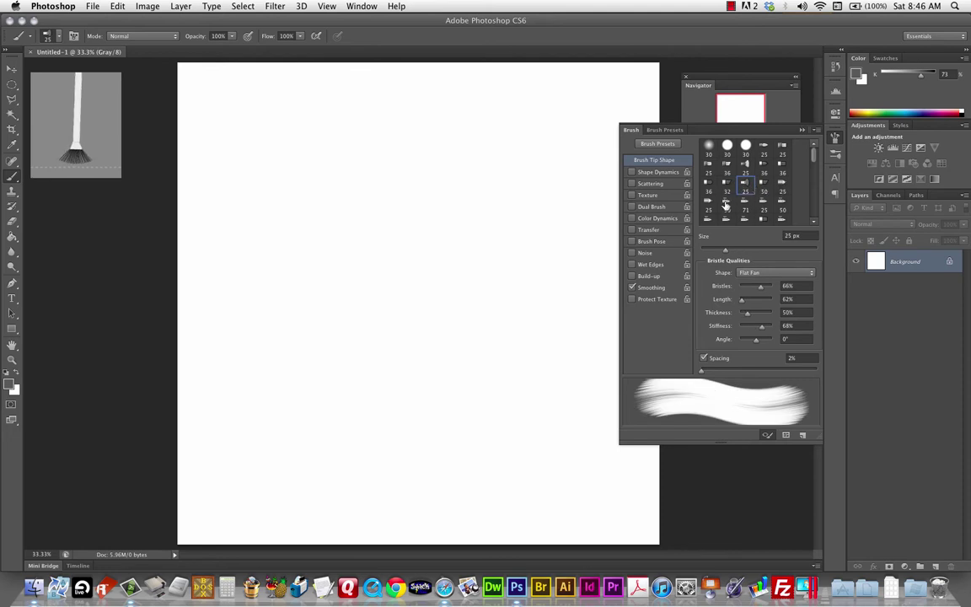
click(725, 203)
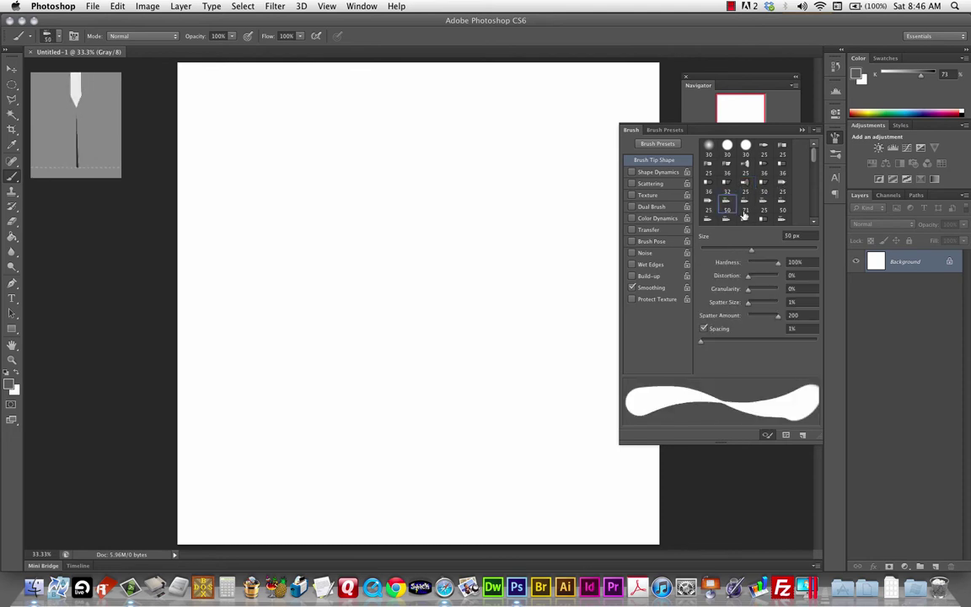
click(744, 203)
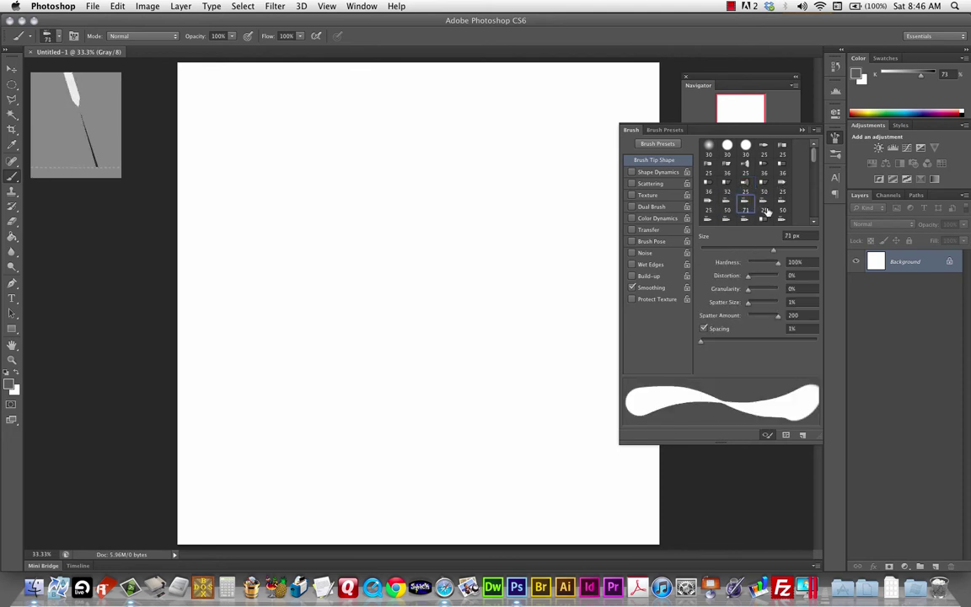
Step: Try the soft round tip and the 14, 27, 46 and 59 px textured tips
drag(812, 154, 815, 171)
click(729, 191)
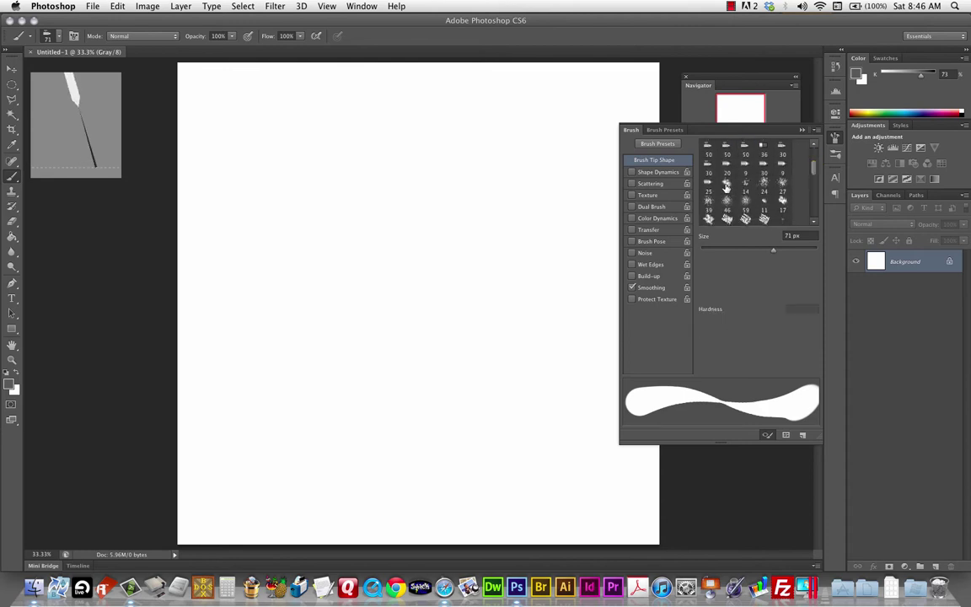
click(746, 186)
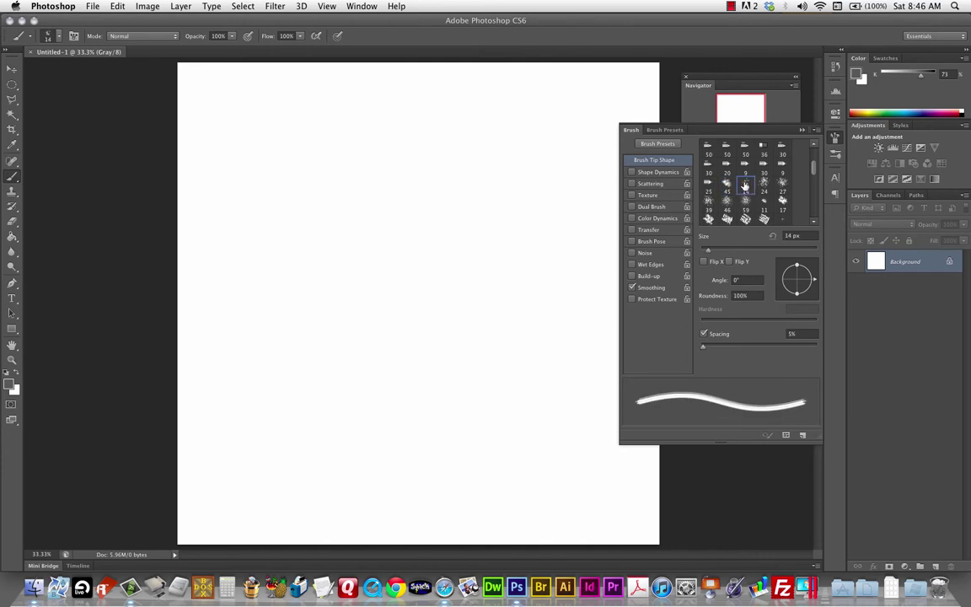
click(764, 184)
click(783, 185)
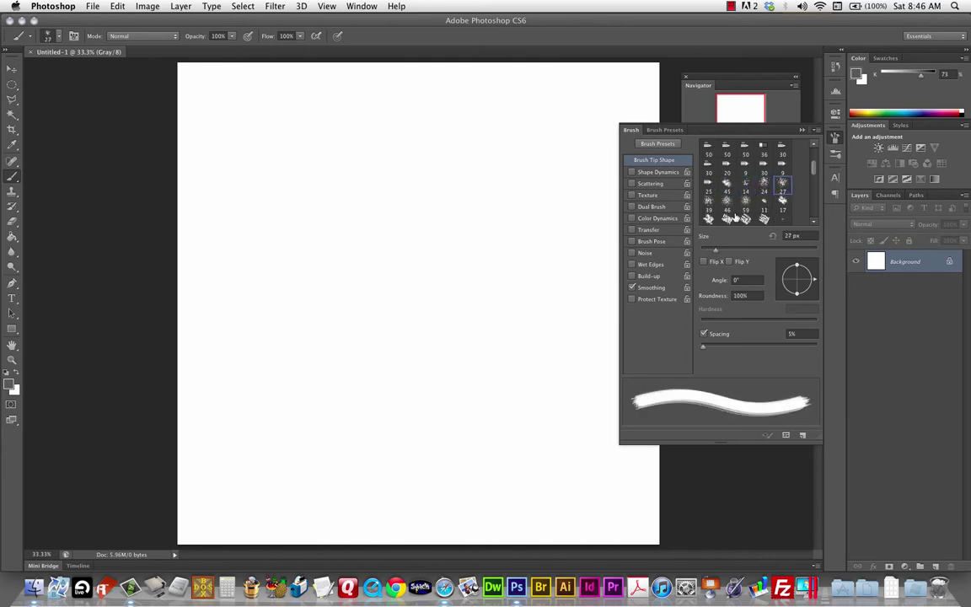
click(726, 201)
click(745, 201)
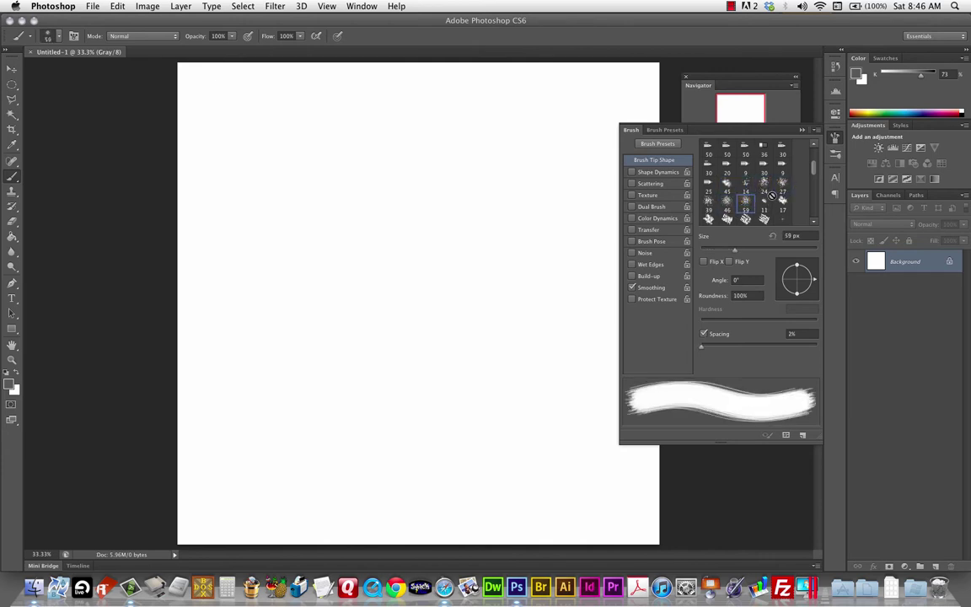
scroll(815, 168, down, 1)
click(815, 168)
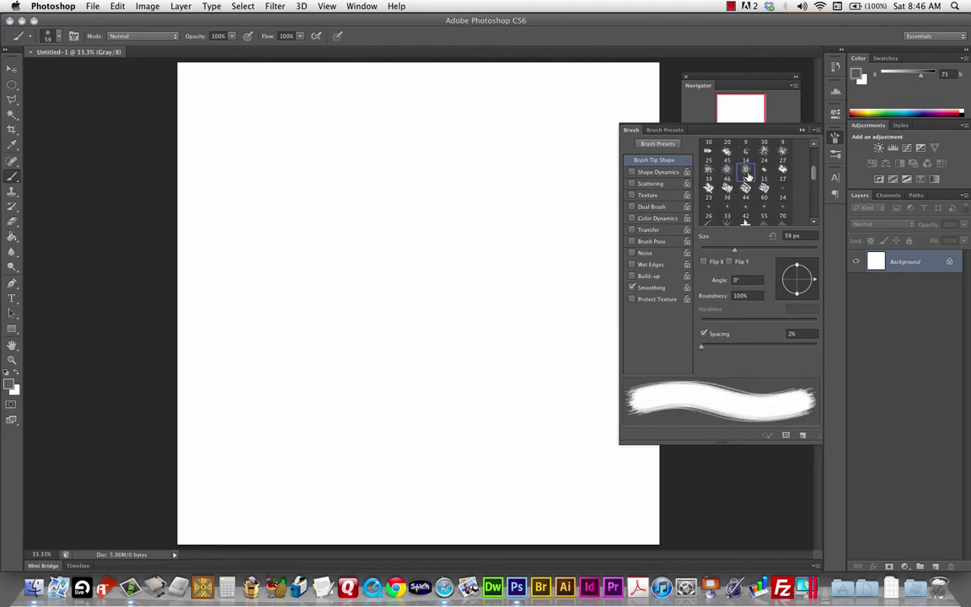
Step: Try the 17–134 px tips and 74 px star, ending on the 95 px leaf tip
click(783, 170)
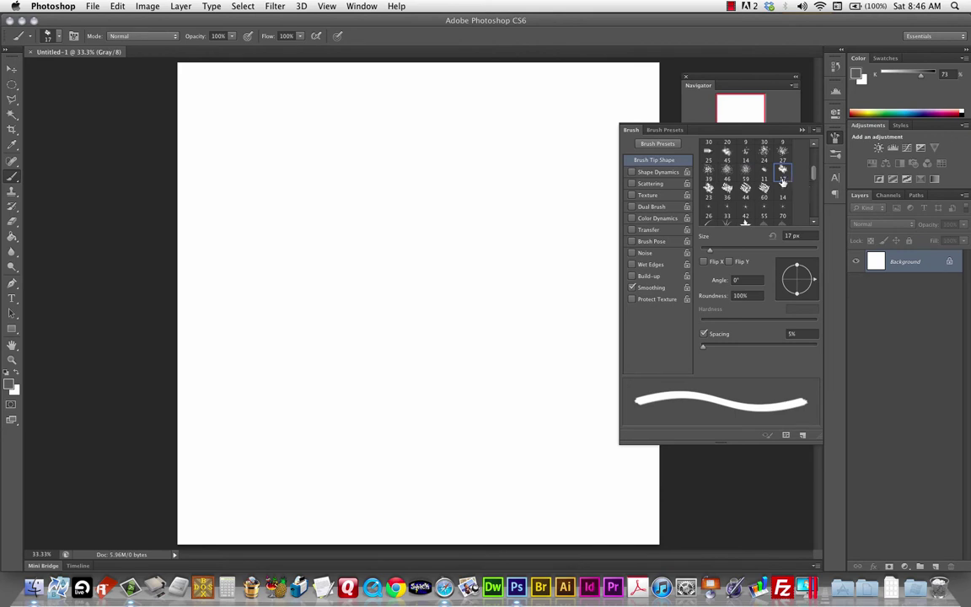
click(708, 189)
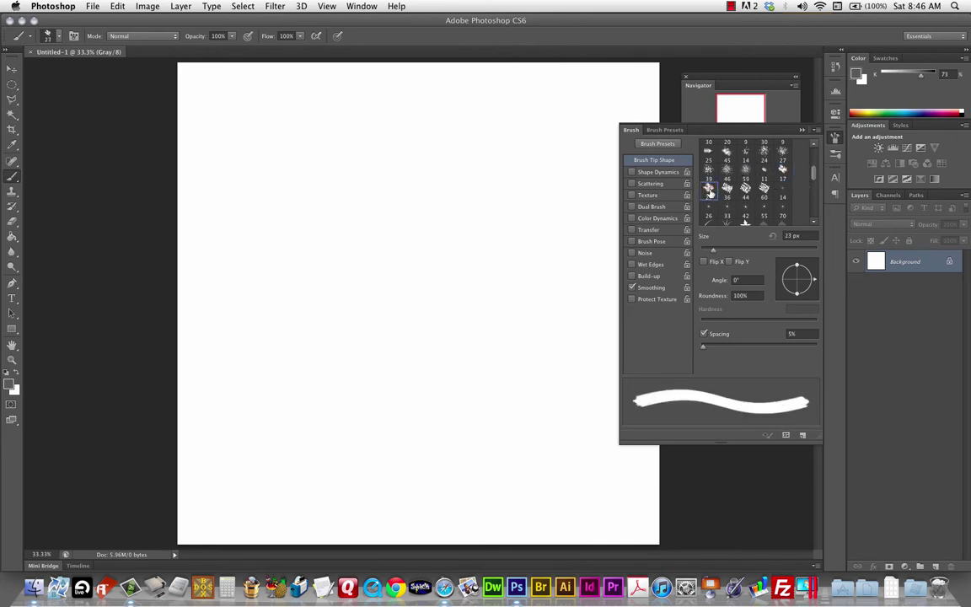
click(764, 188)
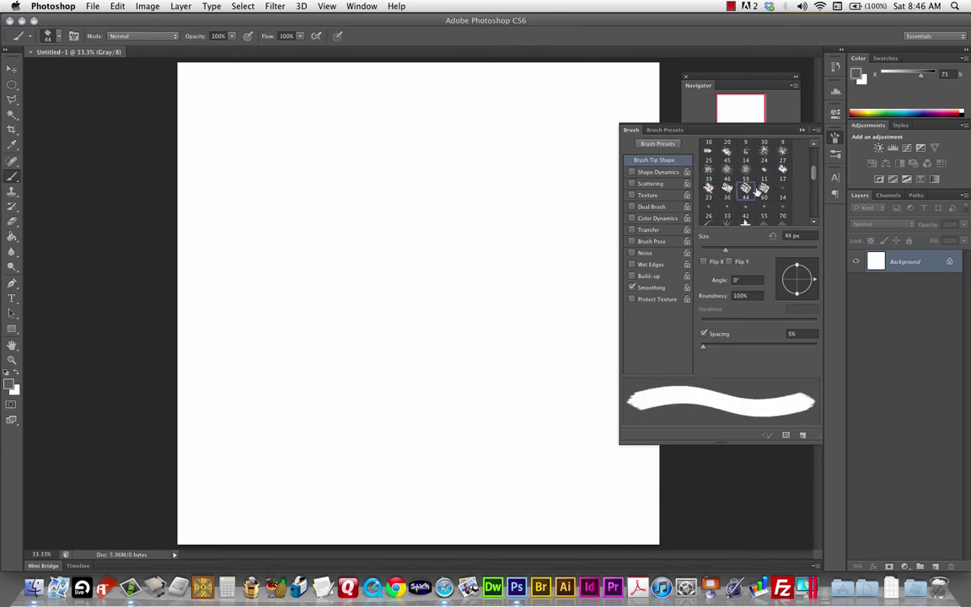
click(813, 180)
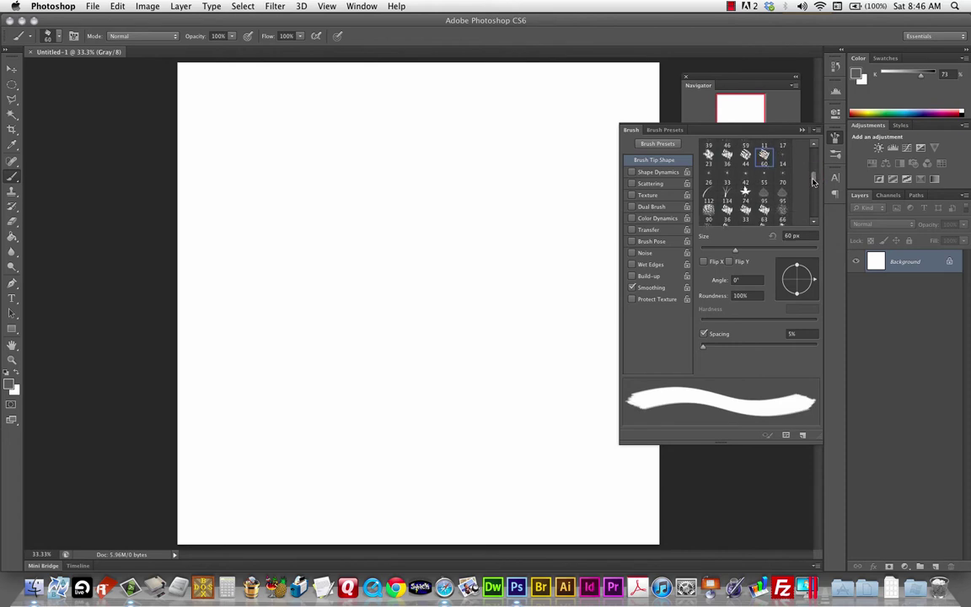
drag(813, 180, 813, 172)
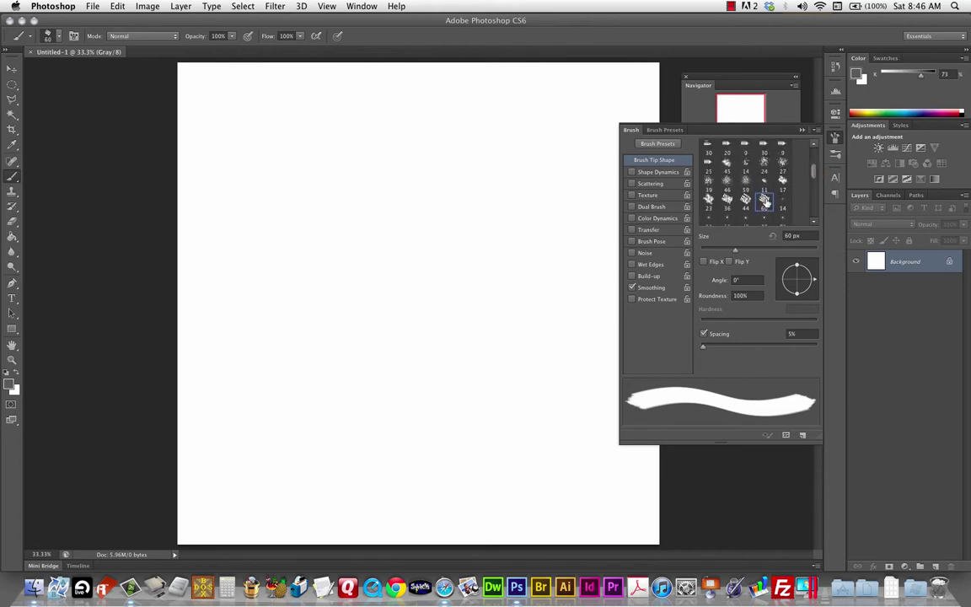
click(726, 182)
click(812, 175)
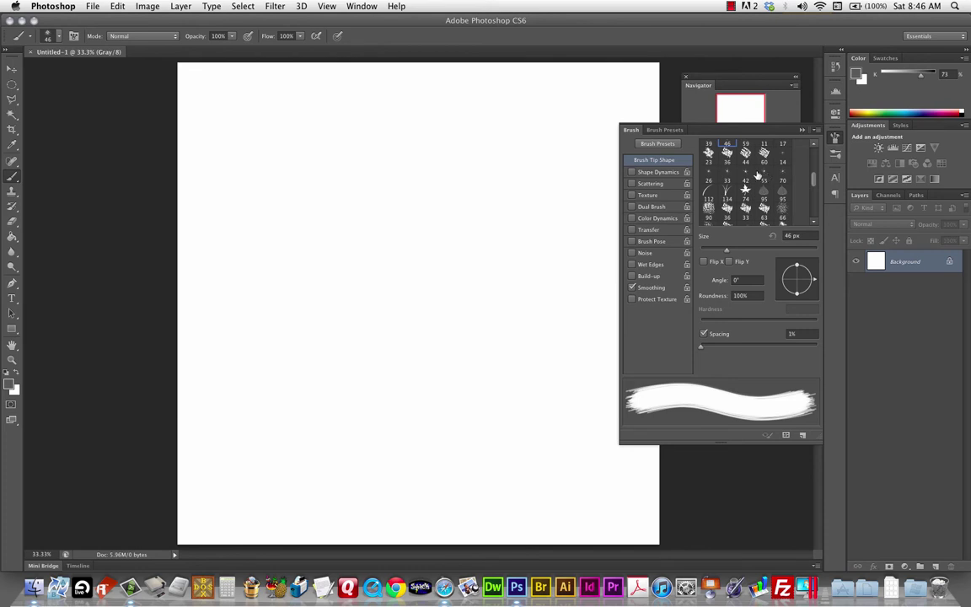
click(708, 194)
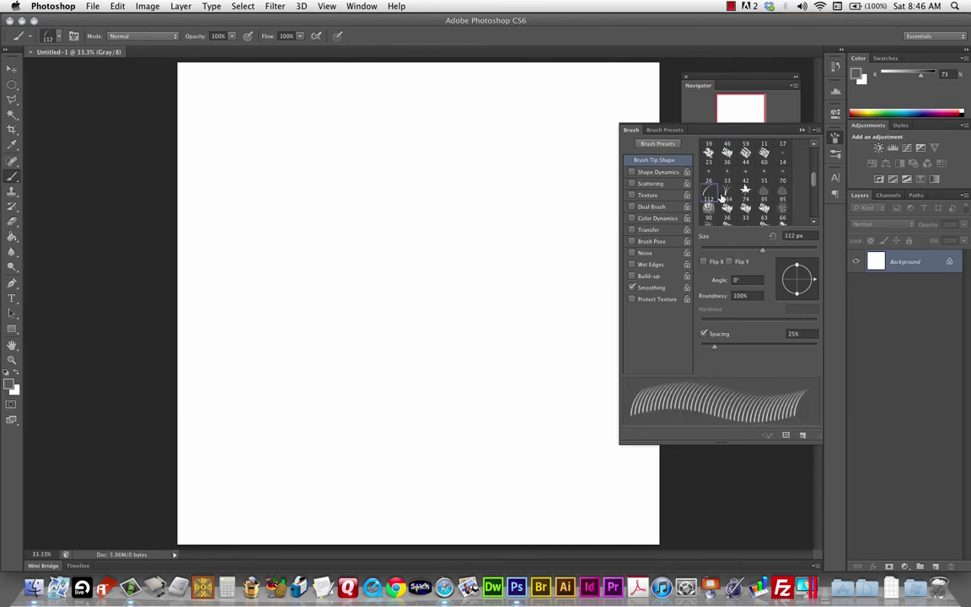
click(726, 194)
click(745, 190)
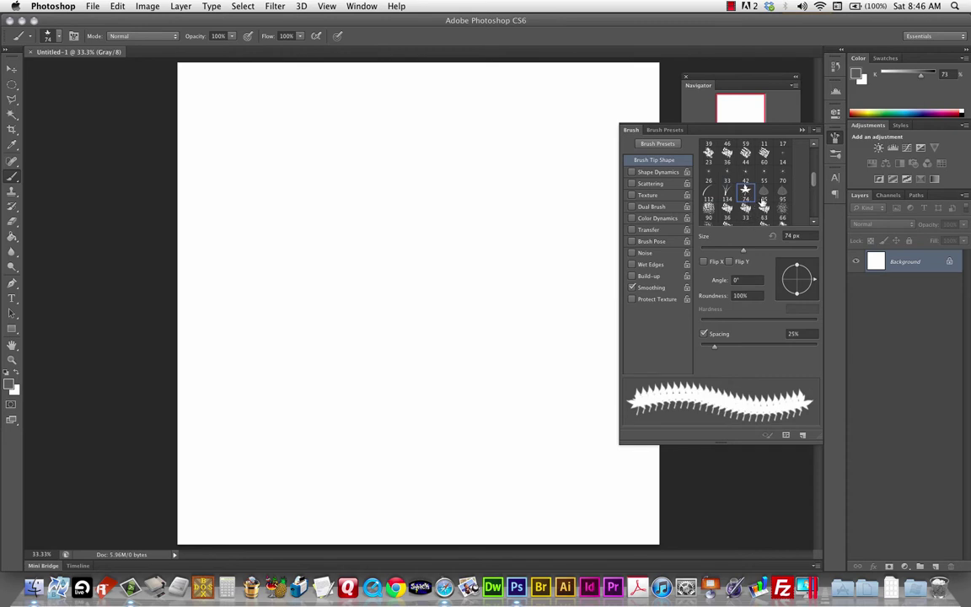
click(784, 193)
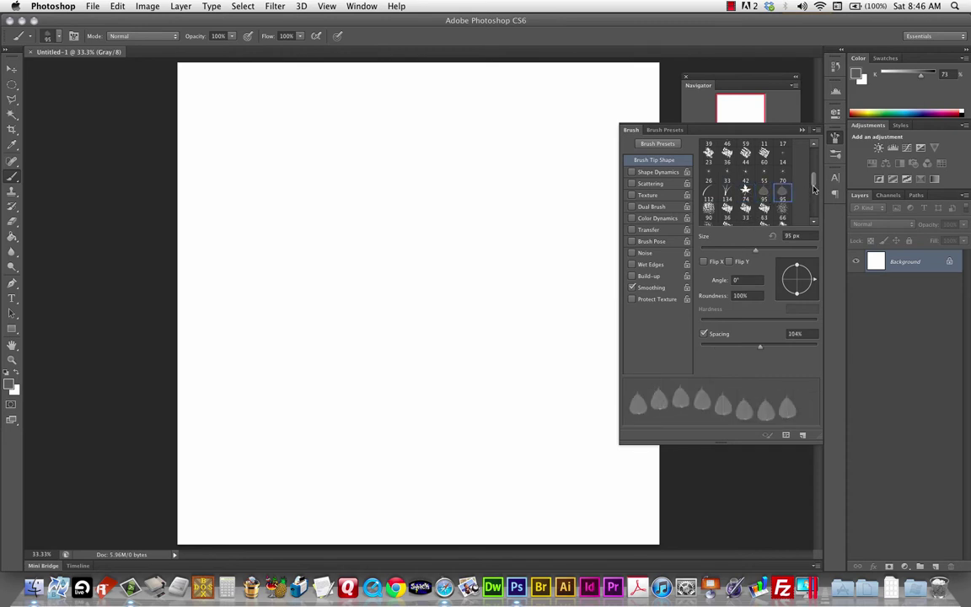
click(814, 189)
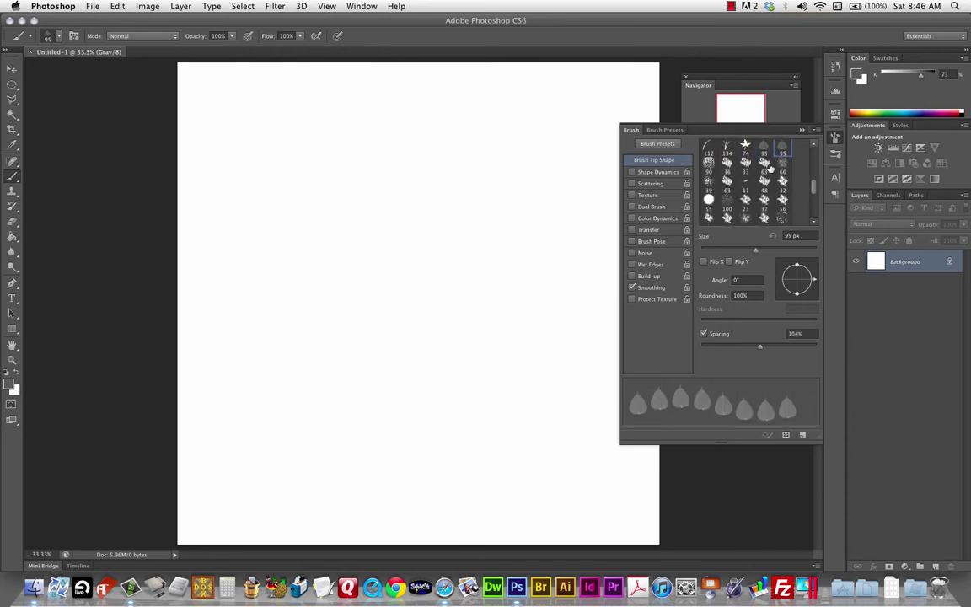
mouse_move(816, 188)
mouse_down()
mouse_move(812, 216)
mouse_move(813, 165)
mouse_up()
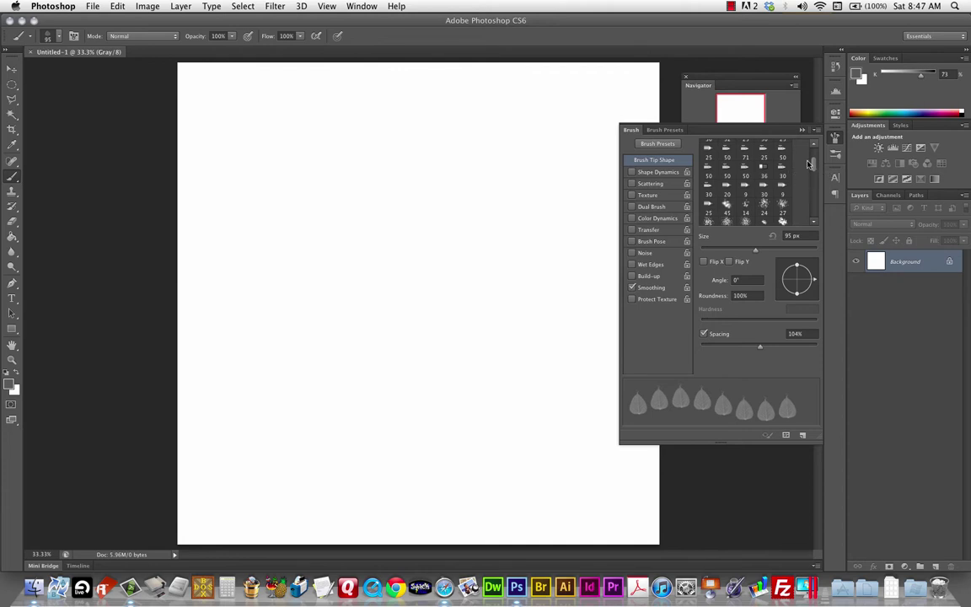
drag(813, 170, 815, 156)
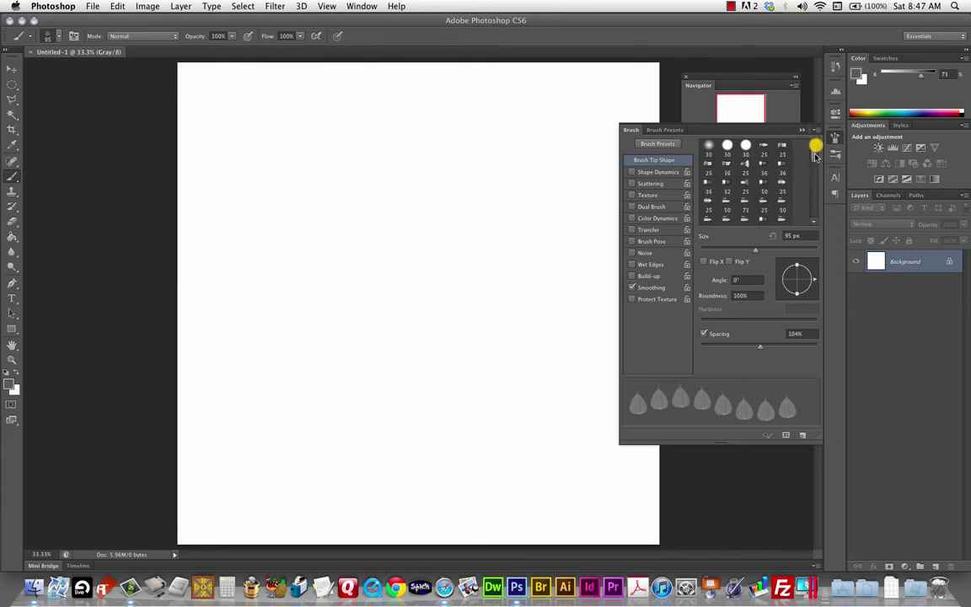
Step: Pick the 25 px Round Point bristle tip in black, paint a test stroke, and undo it
click(763, 154)
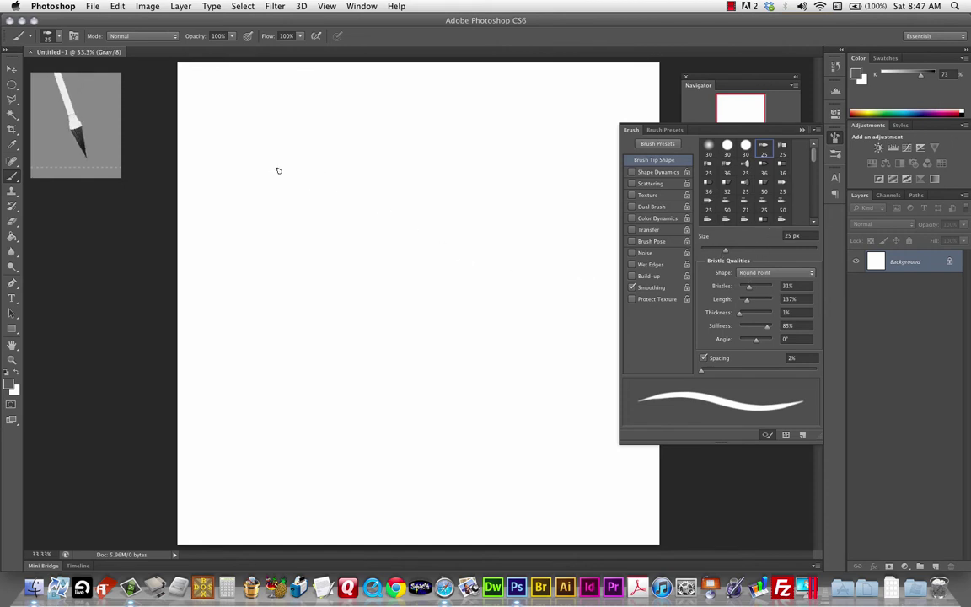
click(8, 372)
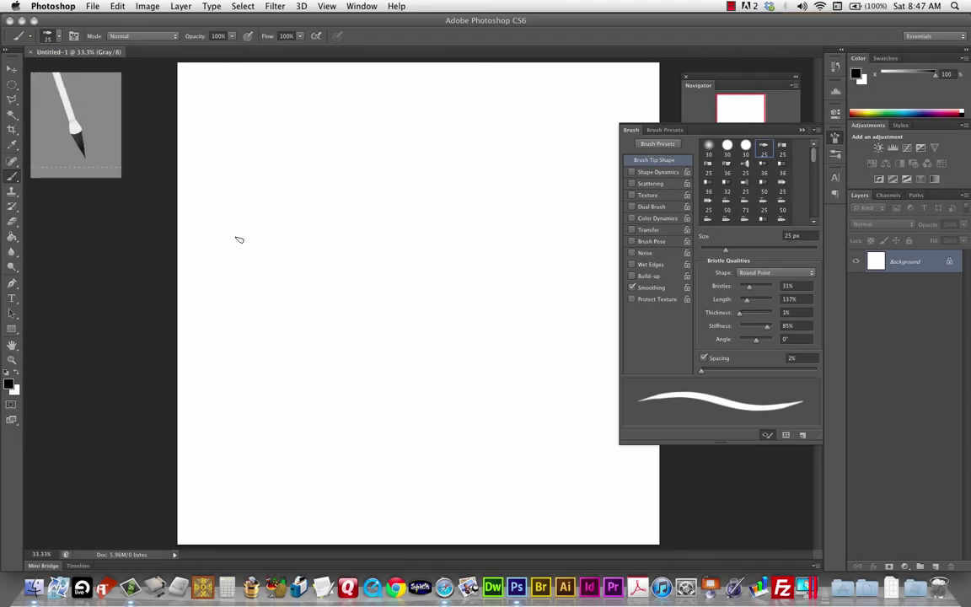
mouse_move(225, 246)
mouse_down()
mouse_move(254, 197)
mouse_move(306, 172)
mouse_move(275, 238)
mouse_move(345, 197)
mouse_move(373, 194)
mouse_move(368, 210)
mouse_move(393, 230)
mouse_move(453, 213)
mouse_move(458, 244)
mouse_move(342, 296)
mouse_move(335, 331)
mouse_move(425, 353)
mouse_move(461, 342)
mouse_move(505, 253)
mouse_move(494, 203)
mouse_move(440, 153)
mouse_move(467, 128)
mouse_move(540, 177)
mouse_move(562, 280)
mouse_move(546, 345)
mouse_move(452, 386)
mouse_move(468, 401)
mouse_move(278, 390)
mouse_move(307, 452)
mouse_move(386, 463)
mouse_up()
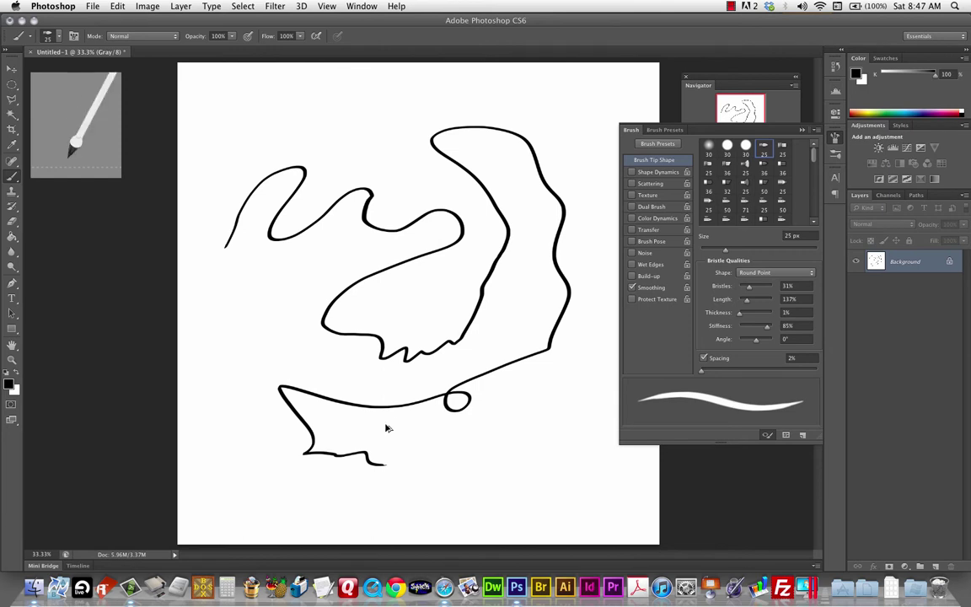
key(super+z)
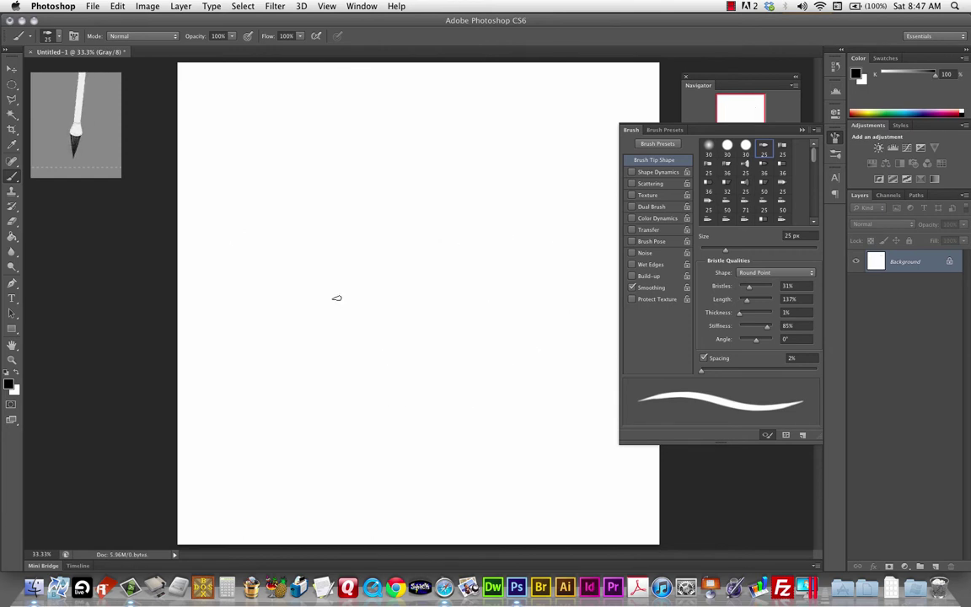
Step: Enlarge the brush to 175 px, paint a wavy ink stroke, then undo it
key(bracketright)
key(bracketright)
key(bracketright)
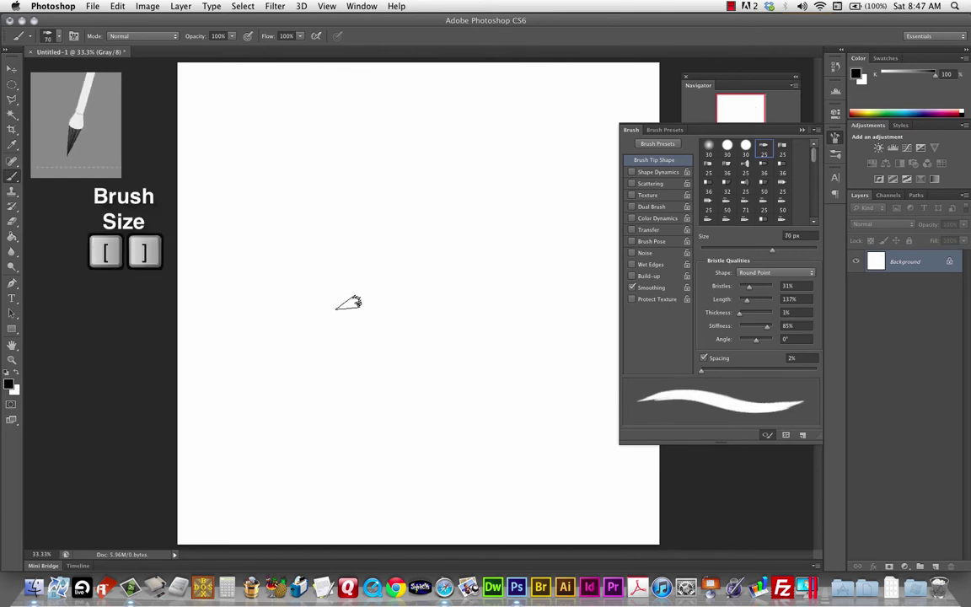
key(bracketright)
key(bracketright)
key(bracketright)
key(bracketright)
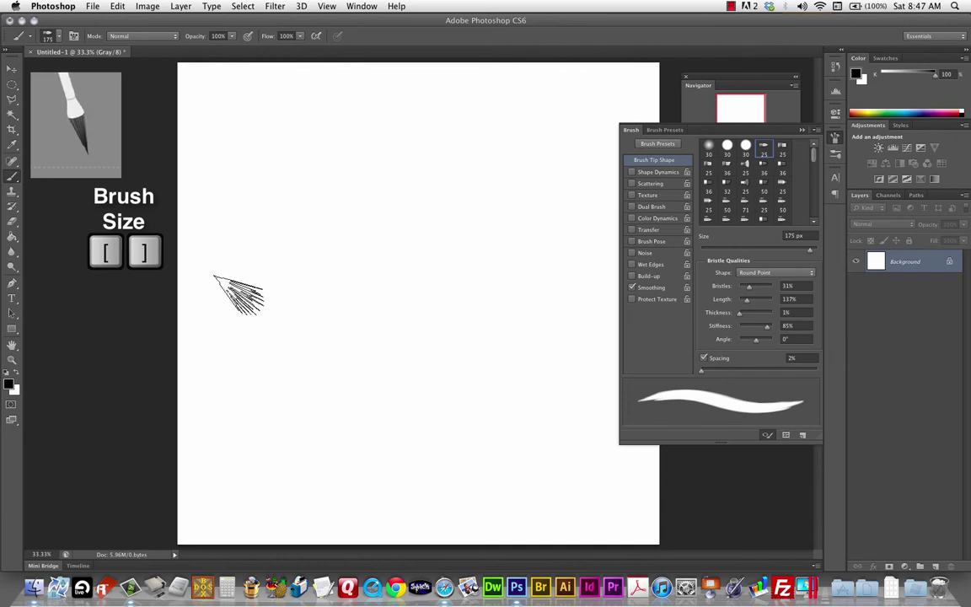
mouse_move(215, 278)
mouse_down()
mouse_move(322, 201)
mouse_move(436, 194)
mouse_move(454, 302)
mouse_move(269, 353)
mouse_move(292, 407)
mouse_move(453, 438)
mouse_move(520, 308)
mouse_move(498, 158)
mouse_move(524, 159)
mouse_move(555, 241)
mouse_move(565, 493)
mouse_move(437, 508)
mouse_move(293, 486)
mouse_move(319, 501)
mouse_move(292, 505)
mouse_move(381, 511)
mouse_move(288, 498)
mouse_move(282, 487)
mouse_move(325, 520)
mouse_up()
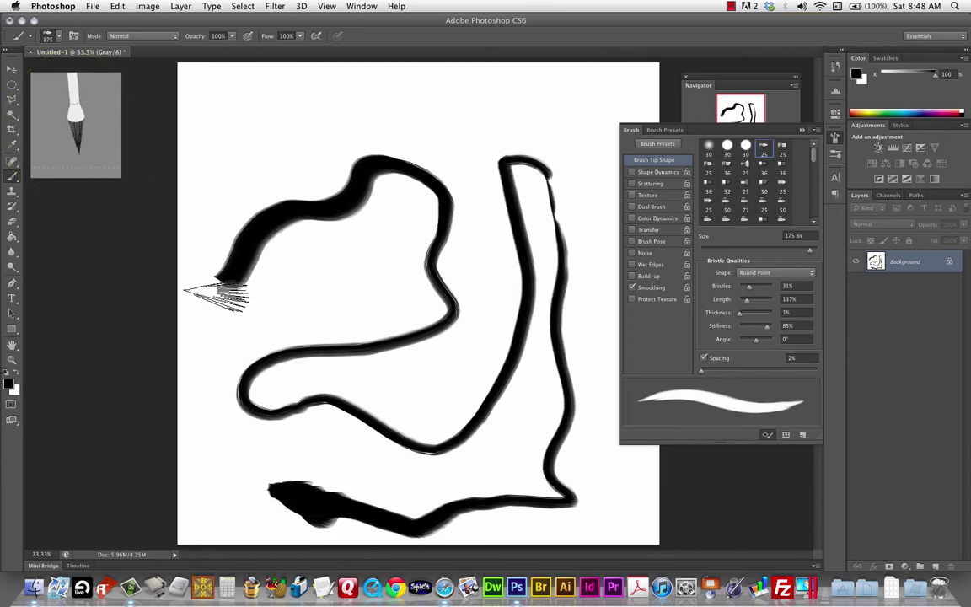
mouse_move(229, 267)
mouse_down()
mouse_move(205, 160)
mouse_move(221, 170)
mouse_move(202, 146)
mouse_move(284, 102)
mouse_move(269, 107)
mouse_move(294, 85)
mouse_move(290, 95)
mouse_move(320, 83)
mouse_move(460, 82)
mouse_move(416, 90)
mouse_move(432, 96)
mouse_move(466, 96)
mouse_up()
key(alt+super+z)
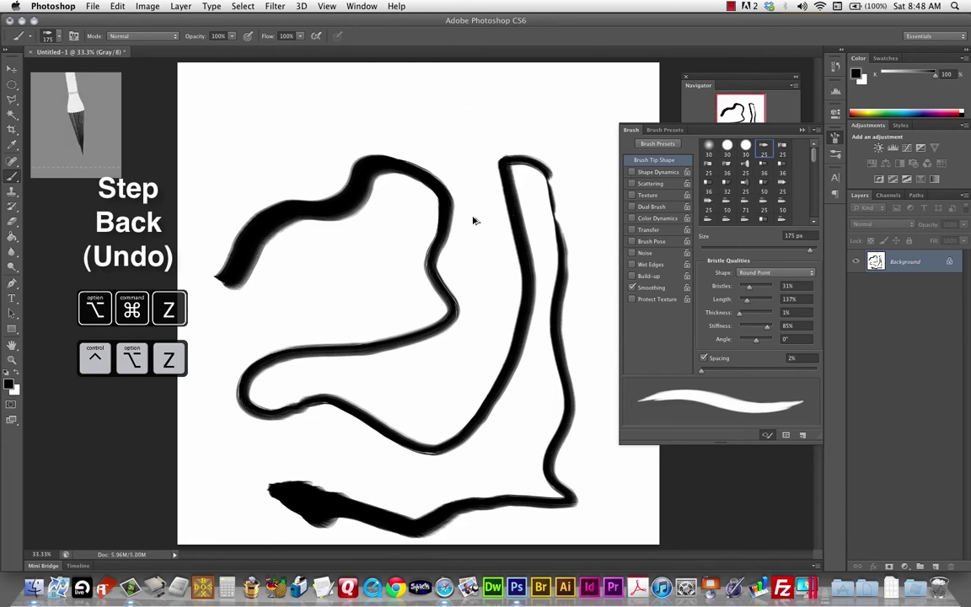
key(alt+super+z)
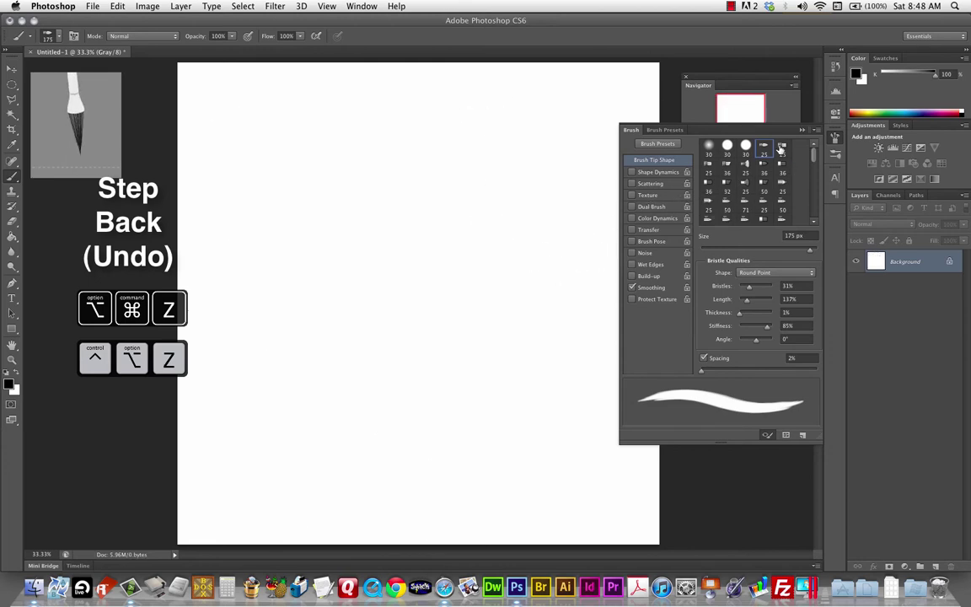
Step: Select the 36 px flat-point bristle tip and enlarge it to 80 px
click(766, 170)
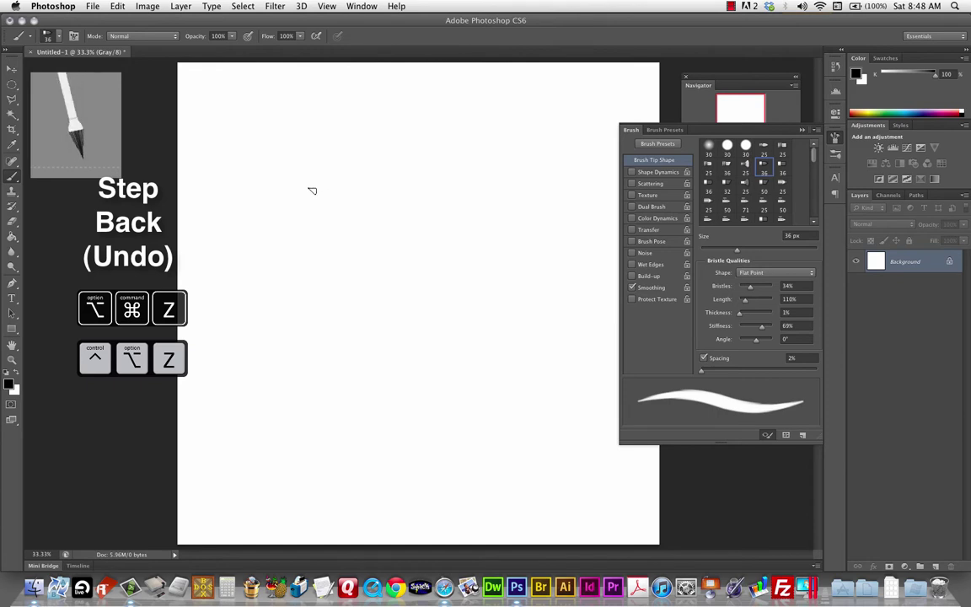
key(bracketright)
key(bracketright)
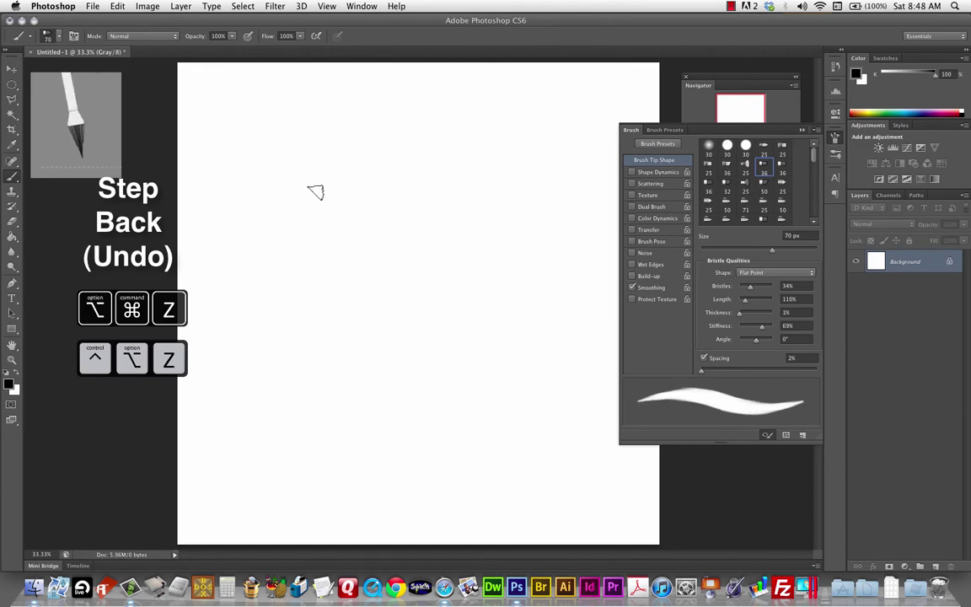
key(bracketright)
Step: Paint two looping test strokes, then undo them back to a blank canvas
mouse_move(295, 192)
mouse_down()
mouse_move(333, 204)
mouse_move(366, 297)
mouse_move(241, 287)
mouse_move(241, 320)
mouse_move(294, 343)
mouse_move(428, 349)
mouse_move(433, 310)
mouse_move(478, 230)
mouse_move(435, 155)
mouse_move(552, 142)
mouse_move(576, 224)
mouse_move(536, 328)
mouse_move(473, 384)
mouse_move(419, 466)
mouse_move(310, 449)
mouse_move(268, 399)
mouse_move(233, 449)
mouse_move(194, 392)
mouse_move(228, 395)
mouse_move(221, 385)
mouse_move(232, 406)
mouse_move(181, 308)
mouse_move(233, 201)
mouse_move(275, 133)
mouse_move(364, 111)
mouse_move(401, 208)
mouse_move(396, 226)
mouse_move(404, 226)
mouse_move(396, 128)
mouse_move(501, 97)
mouse_move(587, 147)
mouse_move(591, 294)
mouse_move(547, 386)
mouse_move(550, 459)
mouse_move(482, 474)
mouse_move(592, 488)
mouse_move(613, 512)
mouse_up()
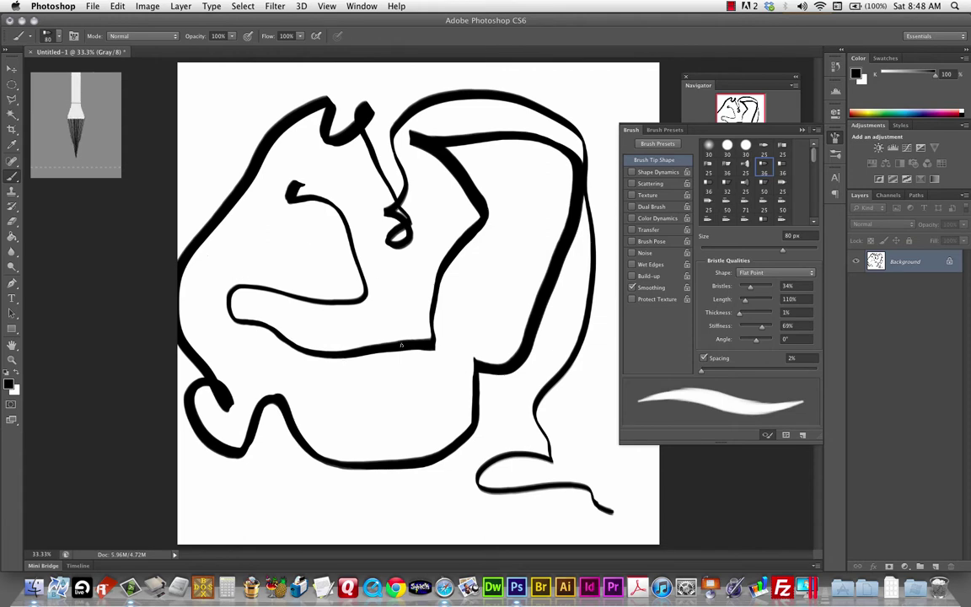
mouse_move(345, 403)
mouse_down()
mouse_move(496, 505)
mouse_move(397, 526)
mouse_move(352, 523)
mouse_move(374, 490)
mouse_move(289, 487)
mouse_move(224, 461)
mouse_move(381, 265)
mouse_move(420, 254)
mouse_move(498, 338)
mouse_up()
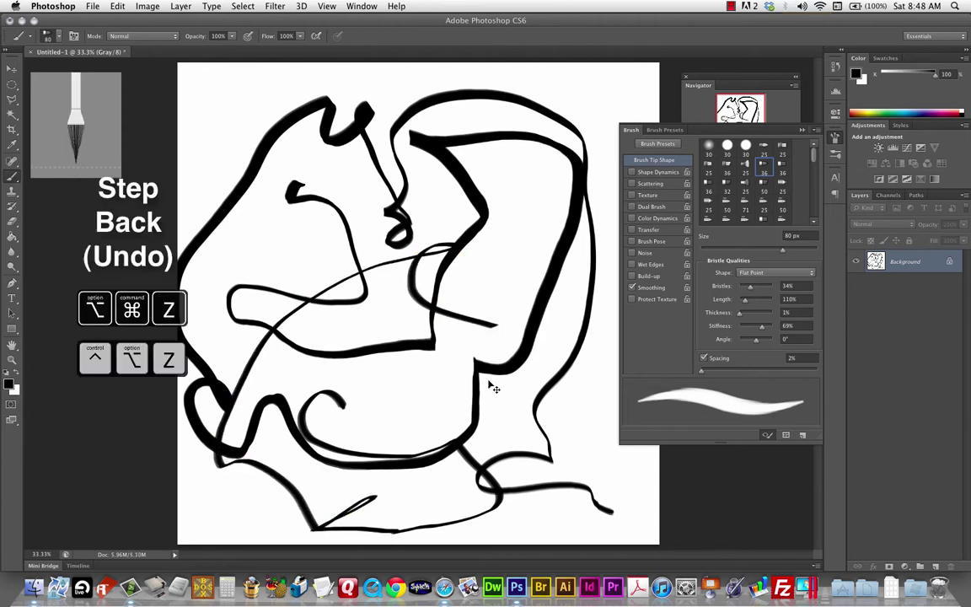
key(alt+super+z)
key(alt+super+z)
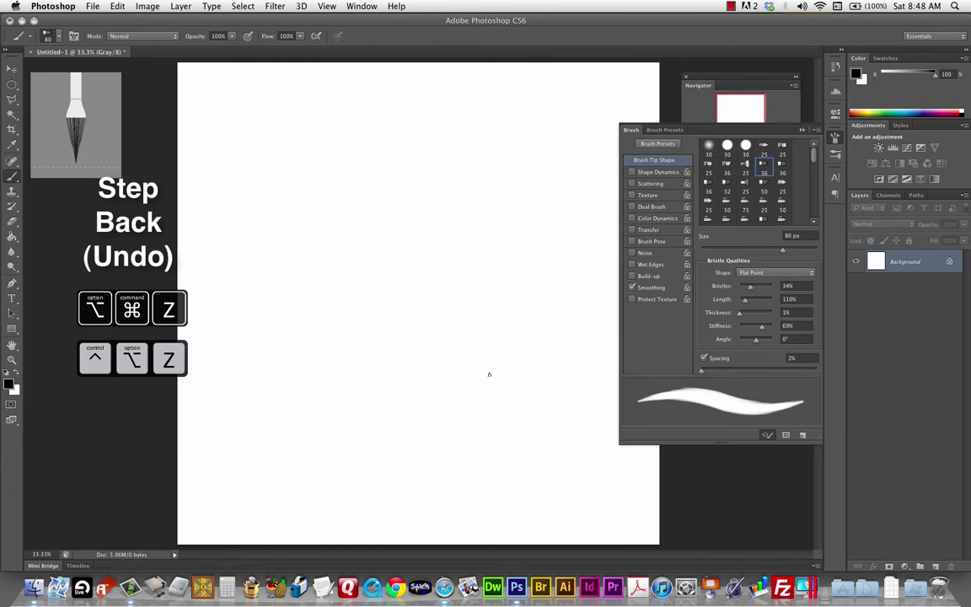
Step: Switch to an 80 px hard round tip, test and undo a stroke, and enable Shape Dynamics
click(745, 149)
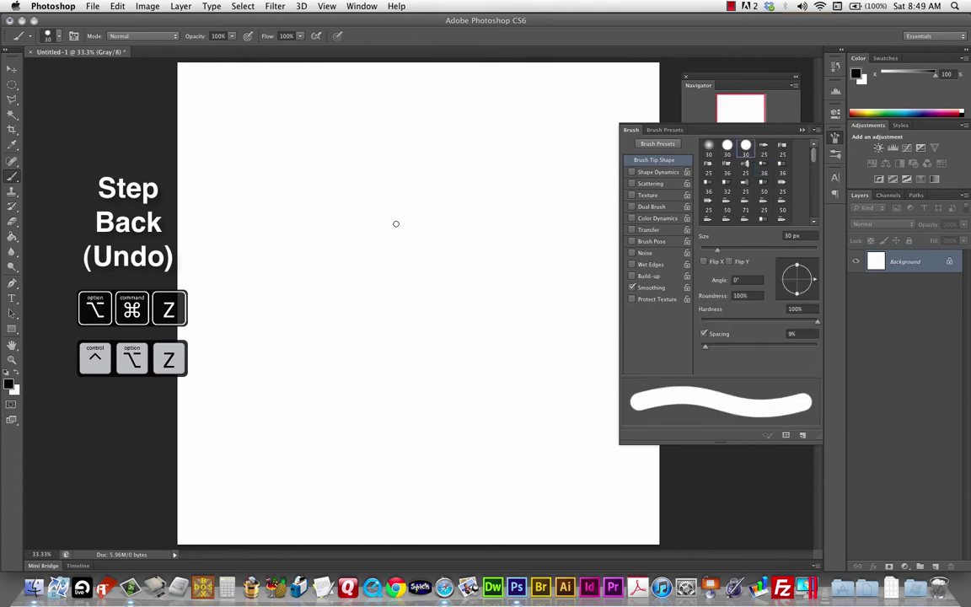
key(bracketright)
key(bracketright)
key(bracketright)
key(bracketright)
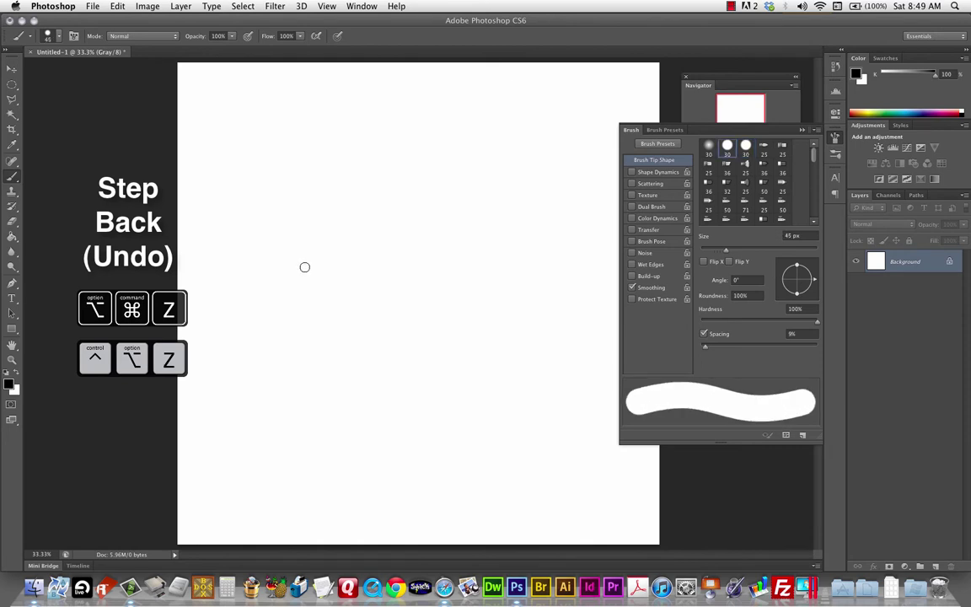
mouse_move(295, 272)
mouse_down()
mouse_move(383, 284)
mouse_move(441, 324)
mouse_move(444, 365)
mouse_move(426, 430)
mouse_move(322, 442)
mouse_move(418, 454)
mouse_move(476, 444)
mouse_move(481, 314)
mouse_move(519, 274)
mouse_move(492, 231)
mouse_move(537, 297)
mouse_move(539, 325)
mouse_move(555, 341)
mouse_move(568, 336)
mouse_move(541, 341)
mouse_up()
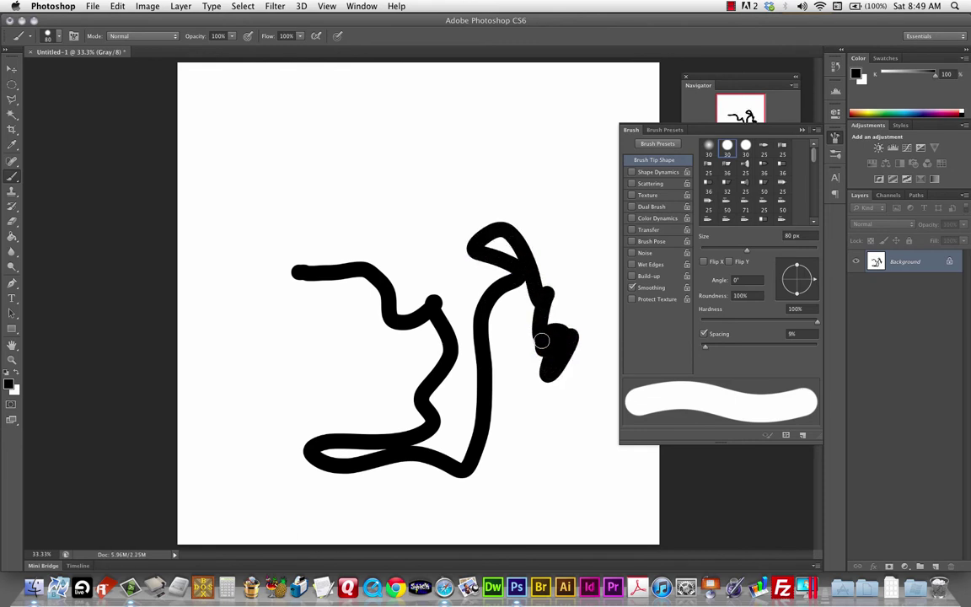
key(super+z)
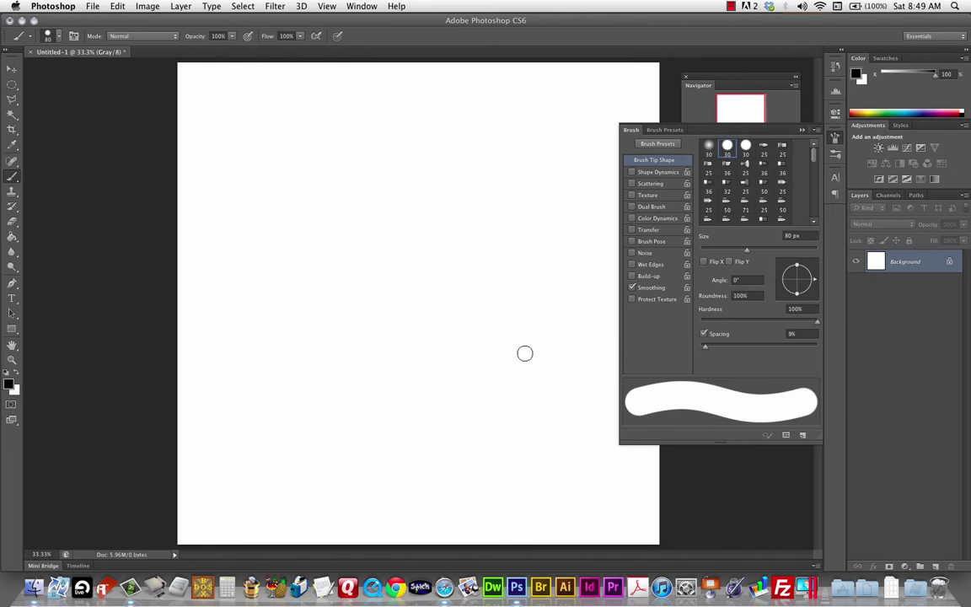
click(657, 172)
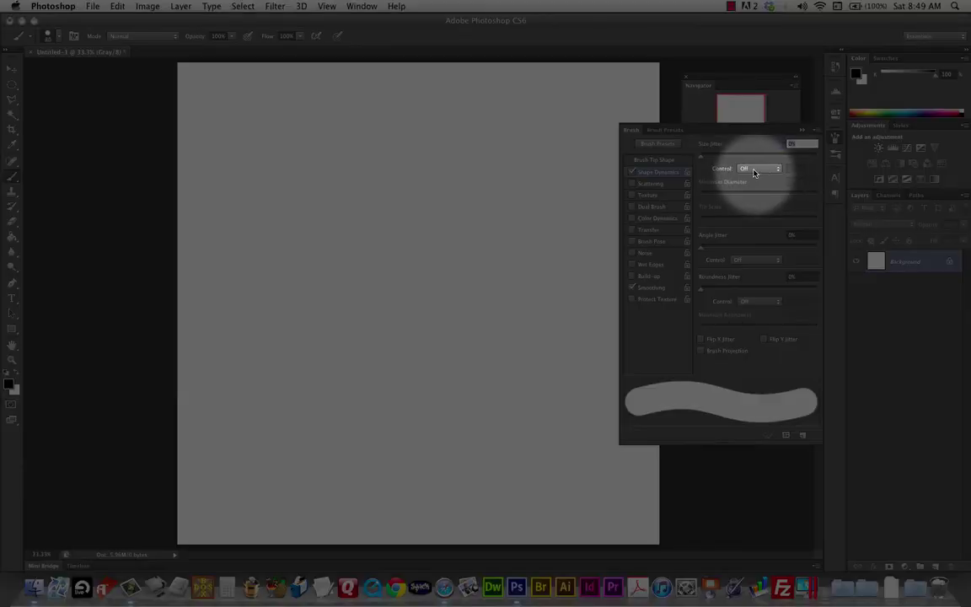
Step: Set Size Jitter Control to Pen Pressure, paint three tapered test strokes, and undo them all
click(754, 170)
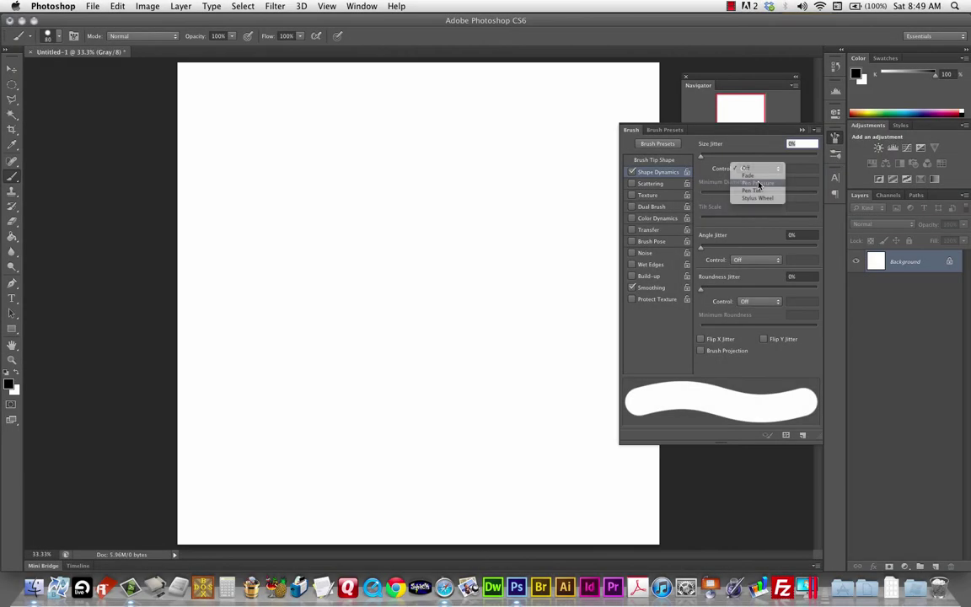
click(757, 183)
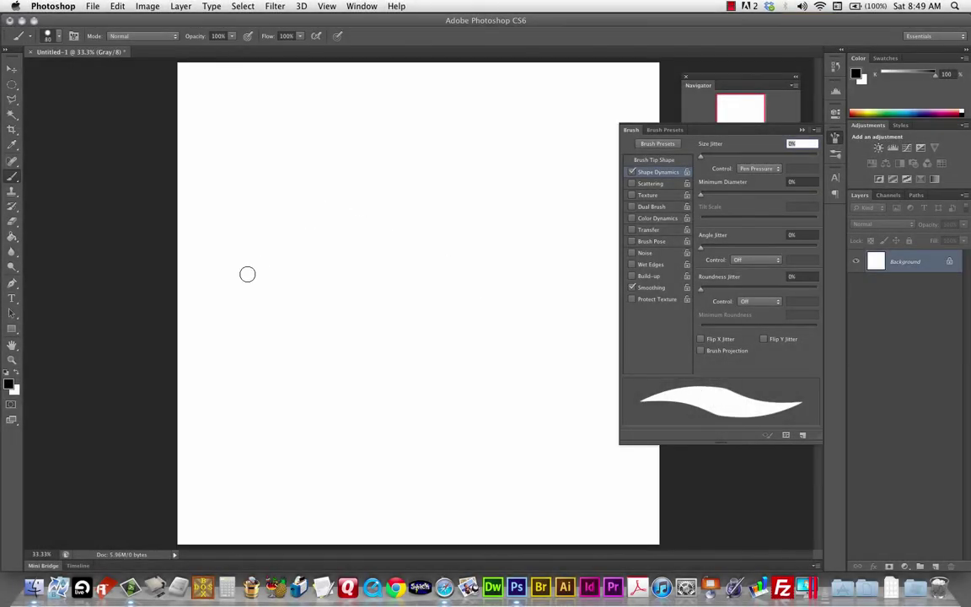
mouse_move(249, 307)
mouse_down()
mouse_move(345, 226)
mouse_move(413, 201)
mouse_move(455, 214)
mouse_move(451, 253)
mouse_move(413, 296)
mouse_move(481, 345)
mouse_move(501, 383)
mouse_move(495, 420)
mouse_move(383, 430)
mouse_up()
mouse_move(348, 459)
mouse_down()
mouse_move(361, 483)
mouse_move(503, 491)
mouse_up()
drag(572, 140, 566, 292)
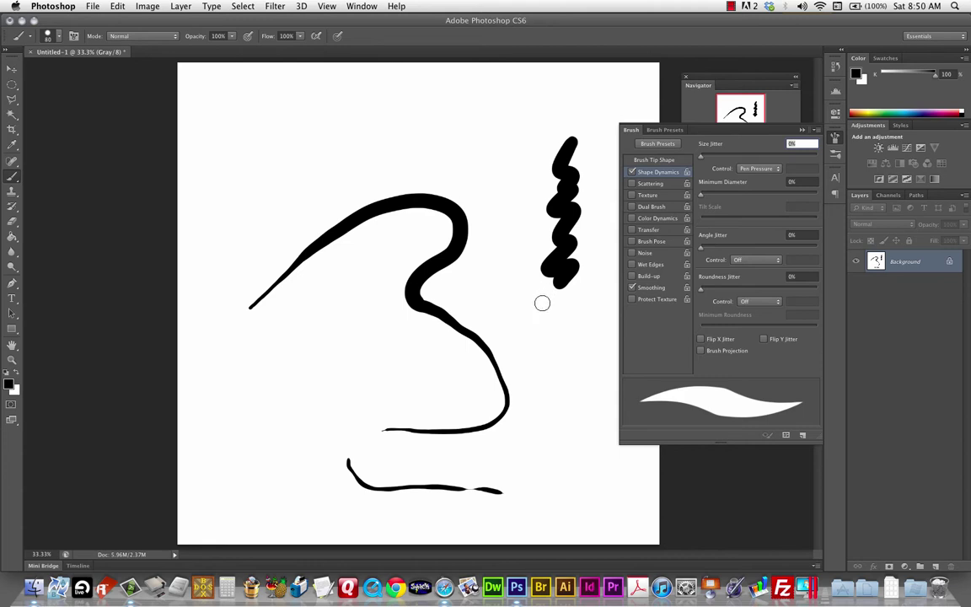
key(super+alt+z)
key(super+alt+z)
key(super+alt+z)
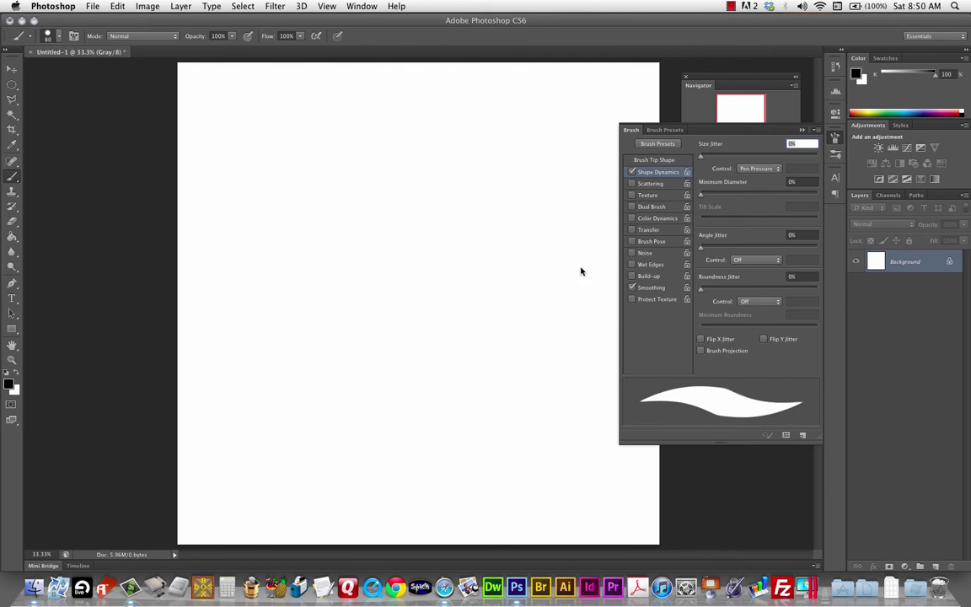
Step: Select the 112 px fan bristle tip in Brush Tip Shape, test a wavy stroke, and undo it
click(650, 160)
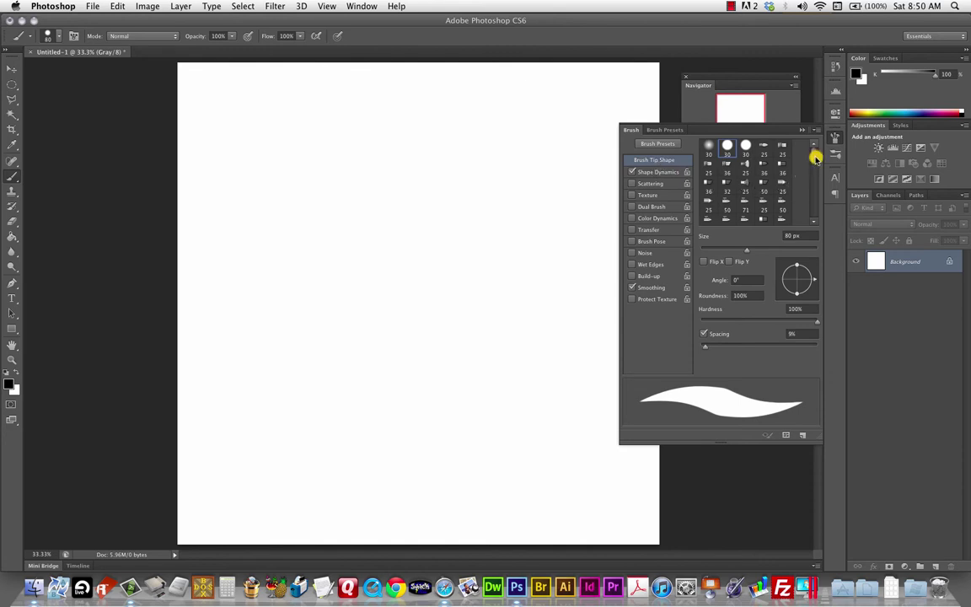
drag(814, 154, 819, 184)
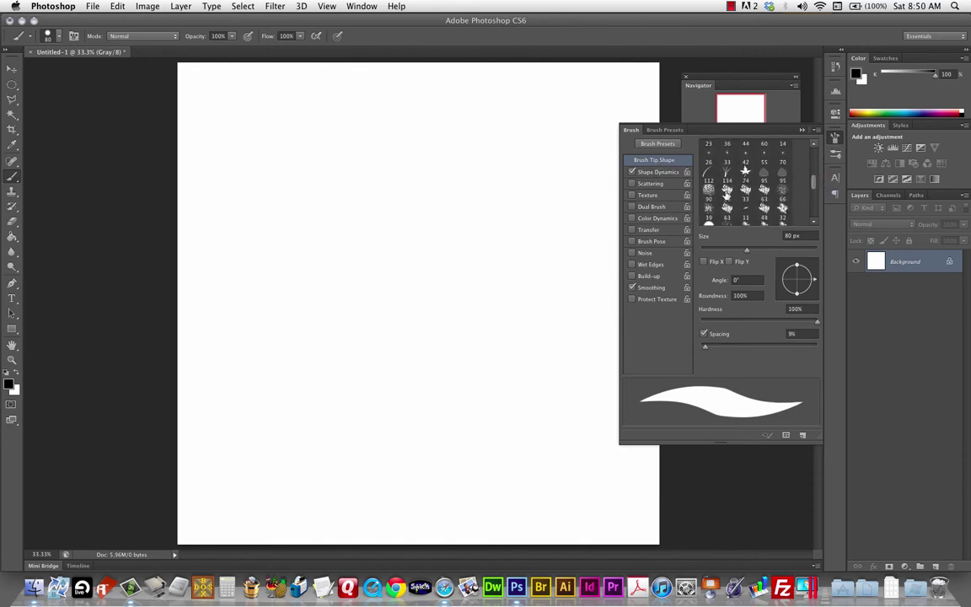
click(708, 175)
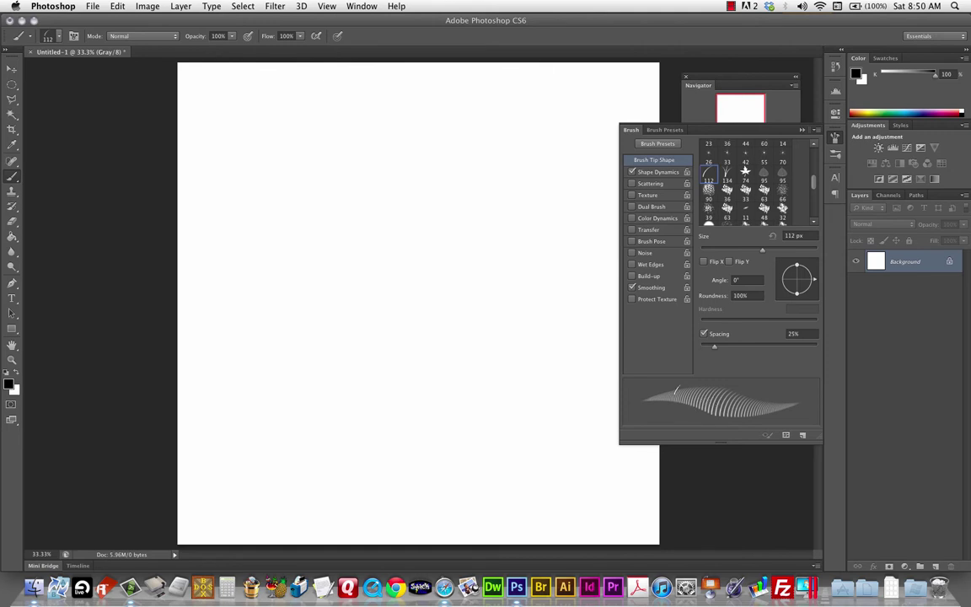
mouse_move(252, 328)
mouse_down()
mouse_move(322, 294)
mouse_move(452, 338)
mouse_move(496, 375)
mouse_move(536, 393)
mouse_up()
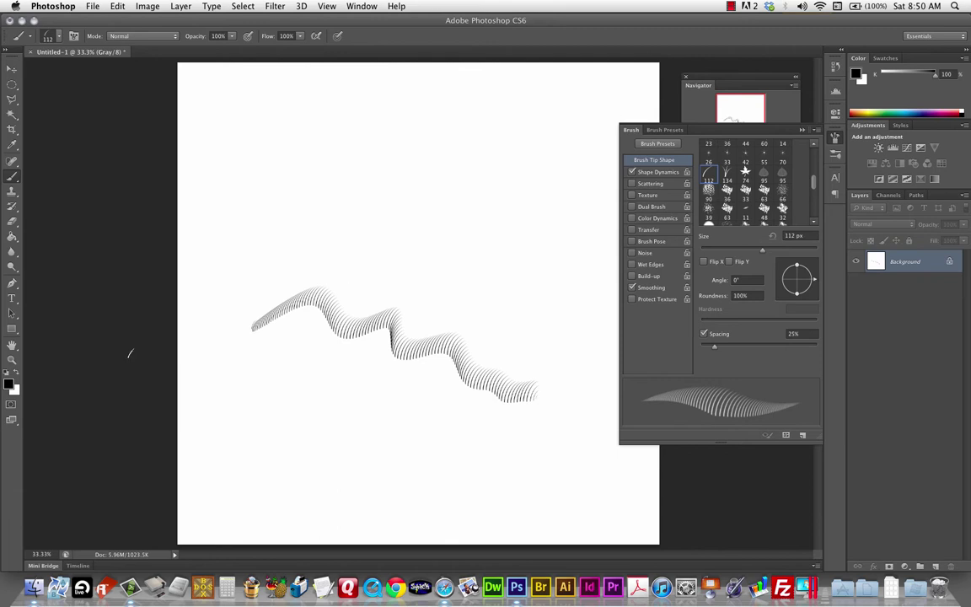
key(super+z)
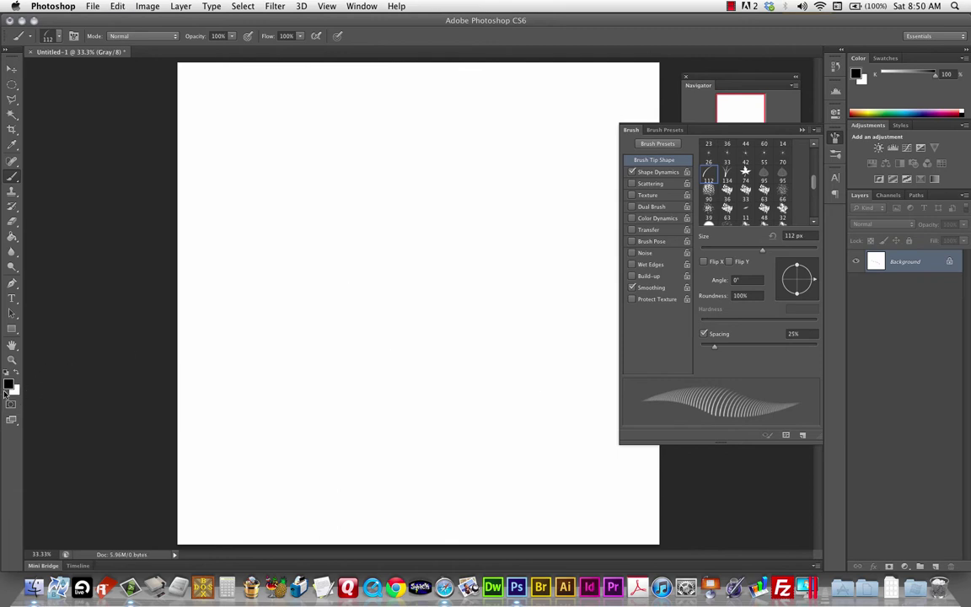
Step: Set the foreground colour to a dark olive green in the Color Picker
click(9, 383)
click(575, 251)
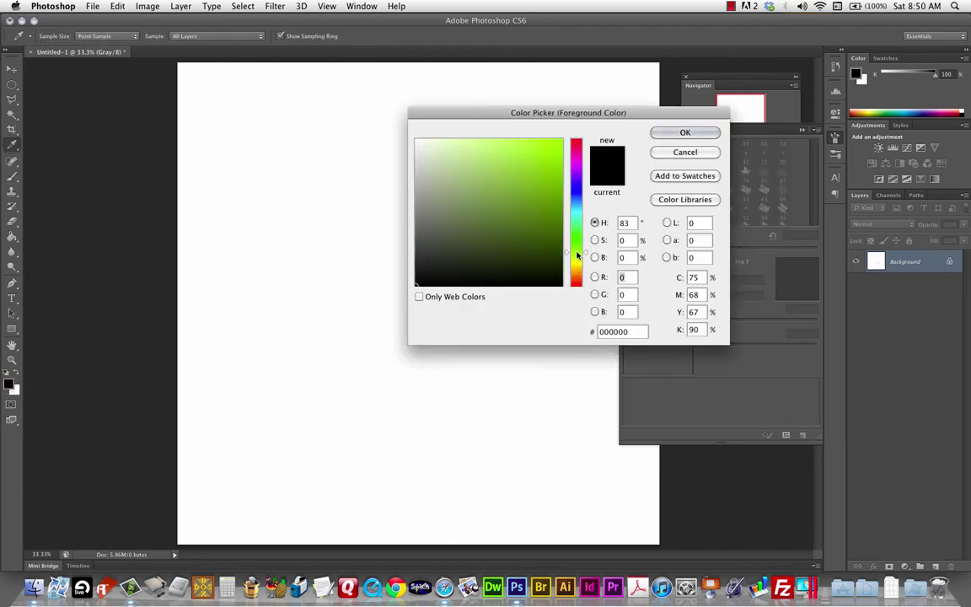
mouse_move(497, 215)
mouse_down()
mouse_move(523, 209)
mouse_move(532, 228)
mouse_up()
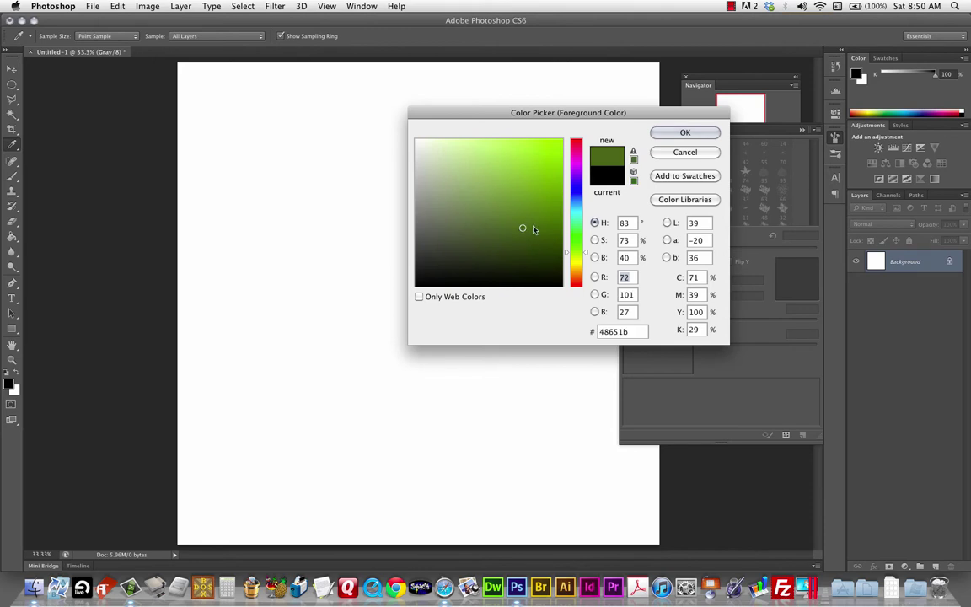
click(672, 133)
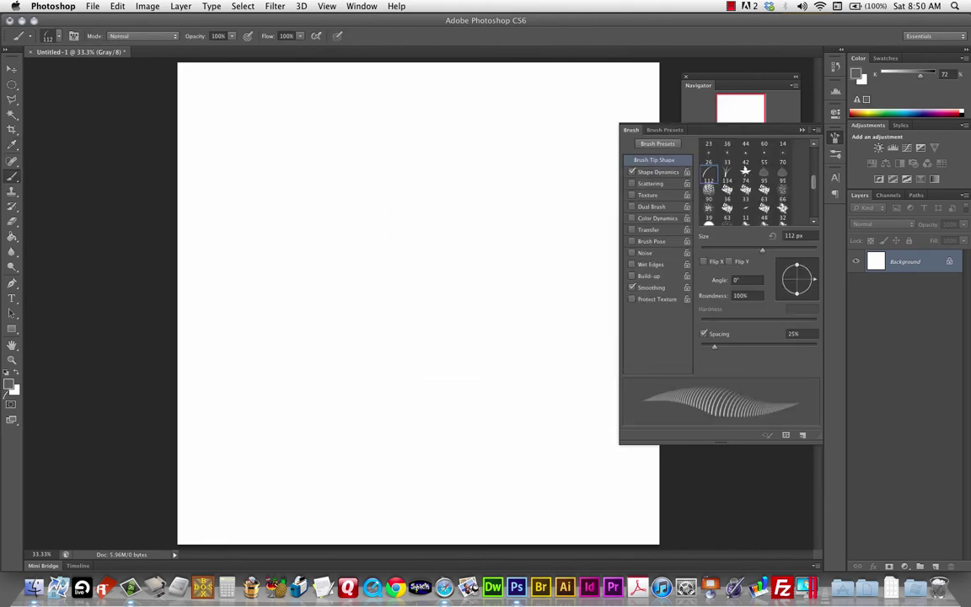
Step: Reopen the foreground Color Picker and try brighter, duller and near-grey shades
click(11, 384)
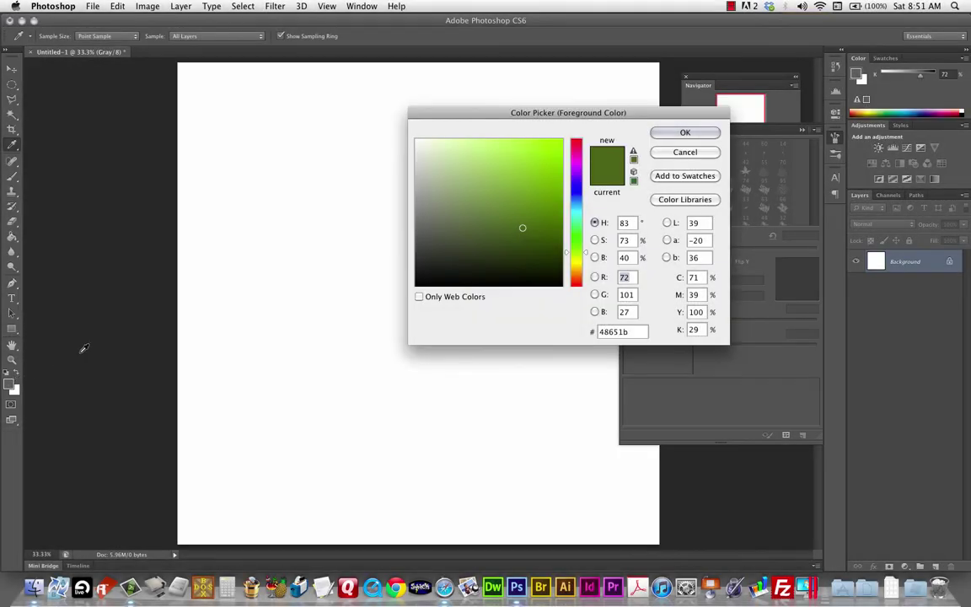
drag(550, 116, 509, 143)
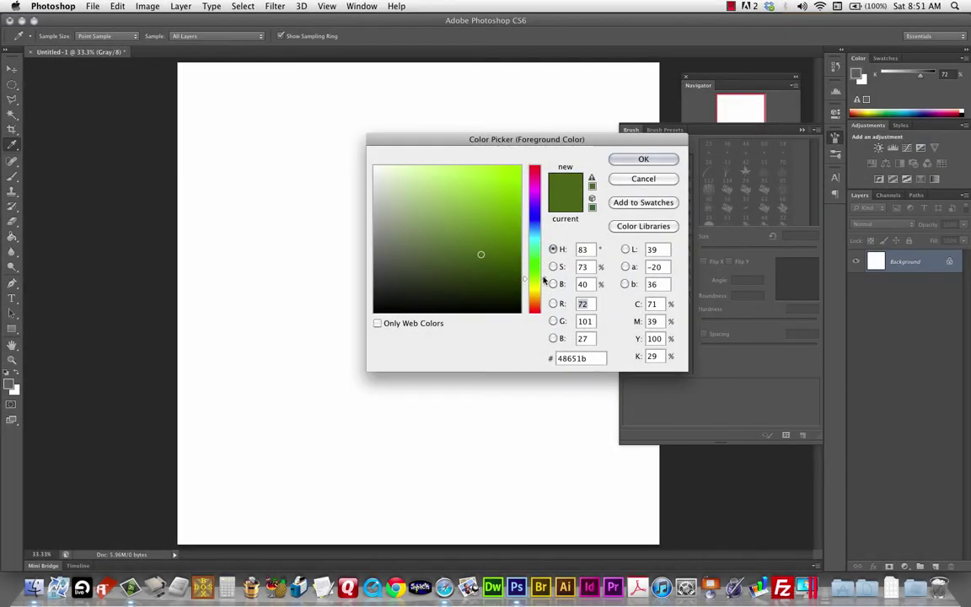
mouse_move(543, 280)
mouse_down()
mouse_move(544, 261)
mouse_move(545, 280)
mouse_up()
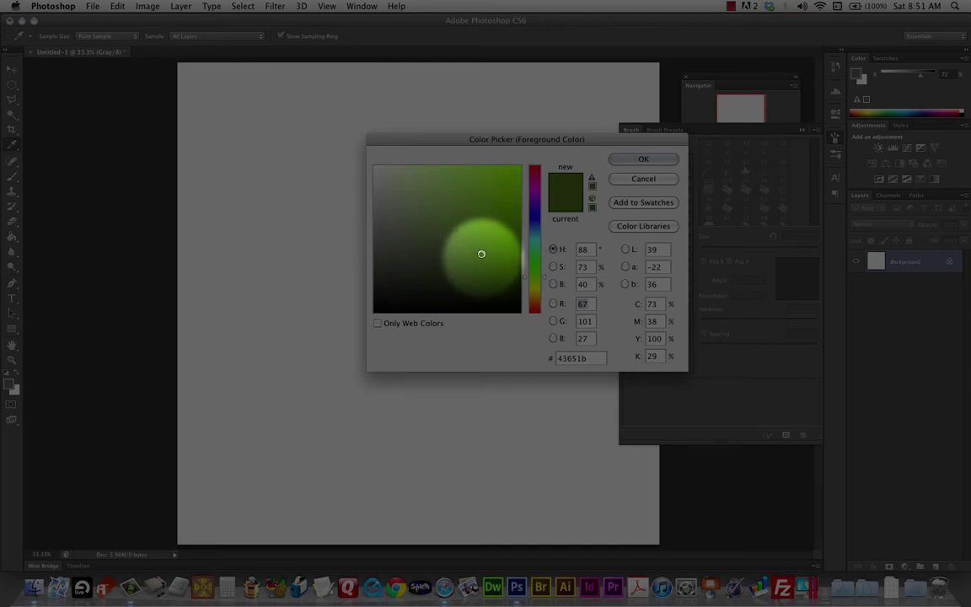
click(455, 241)
click(485, 220)
mouse_move(485, 220)
mouse_down()
mouse_move(396, 217)
mouse_move(441, 234)
mouse_up()
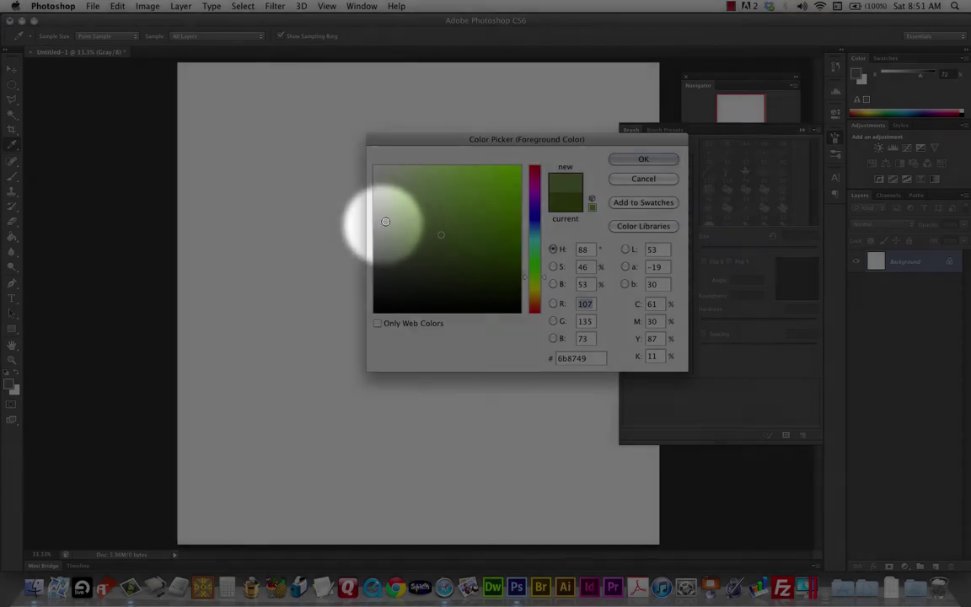
click(378, 223)
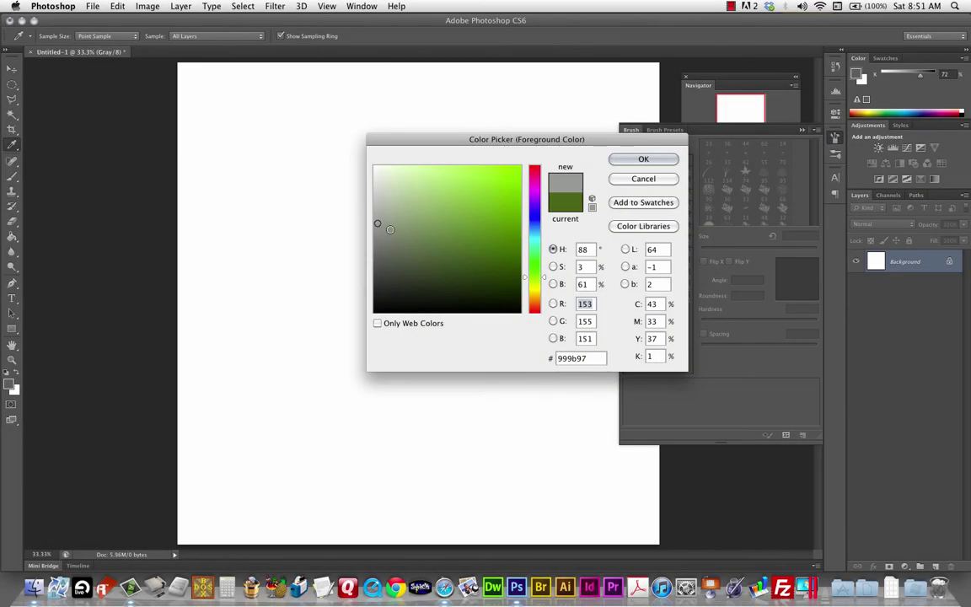
mouse_move(381, 223)
mouse_down()
mouse_move(370, 225)
mouse_move(380, 229)
mouse_up()
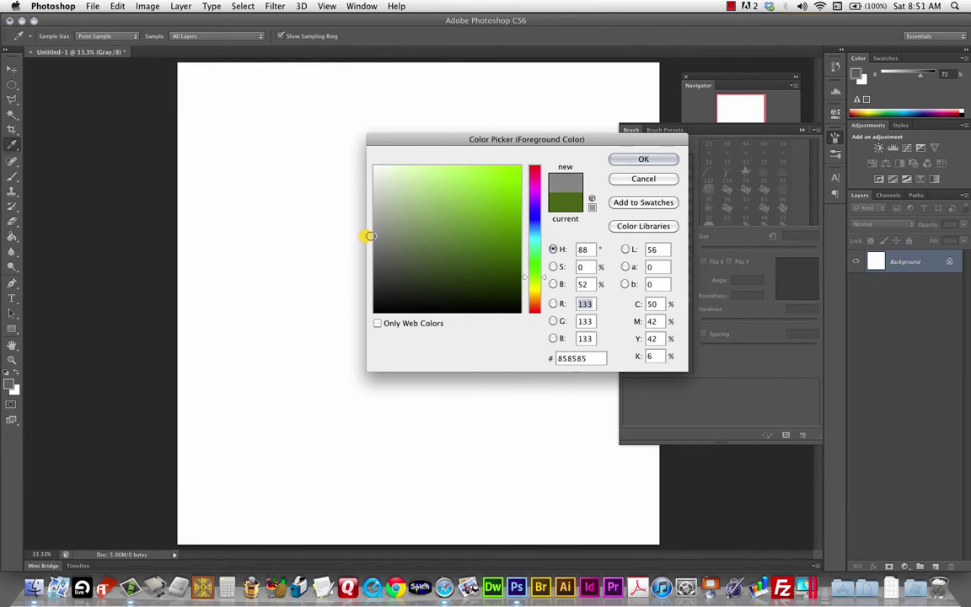
Step: Shift the hue toward yellow-green and try mid and fully saturated greens
click(537, 231)
drag(537, 231, 536, 261)
mouse_move(430, 240)
mouse_down()
mouse_move(410, 249)
mouse_move(470, 216)
mouse_up()
drag(536, 258, 536, 274)
click(498, 220)
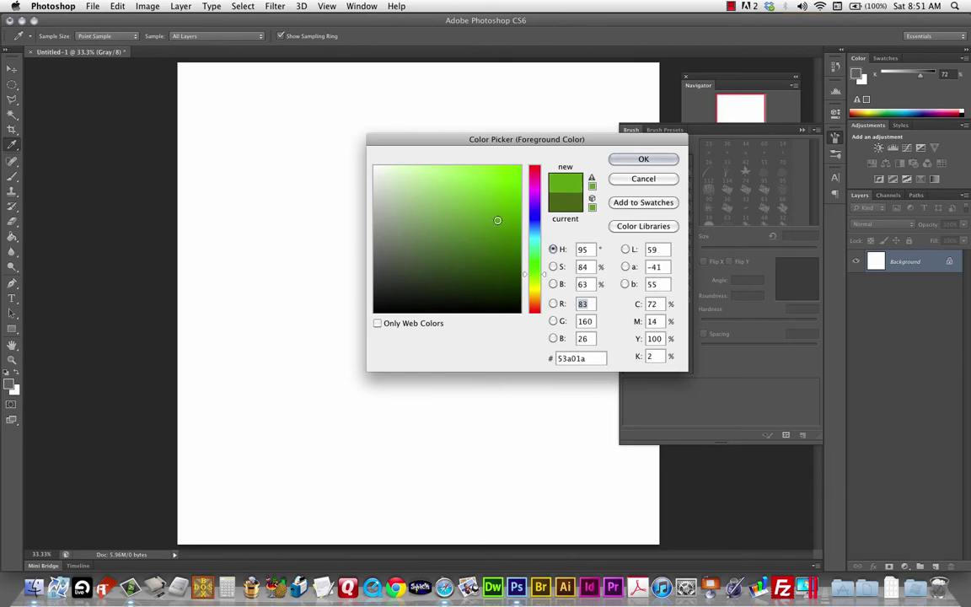
drag(499, 186, 522, 159)
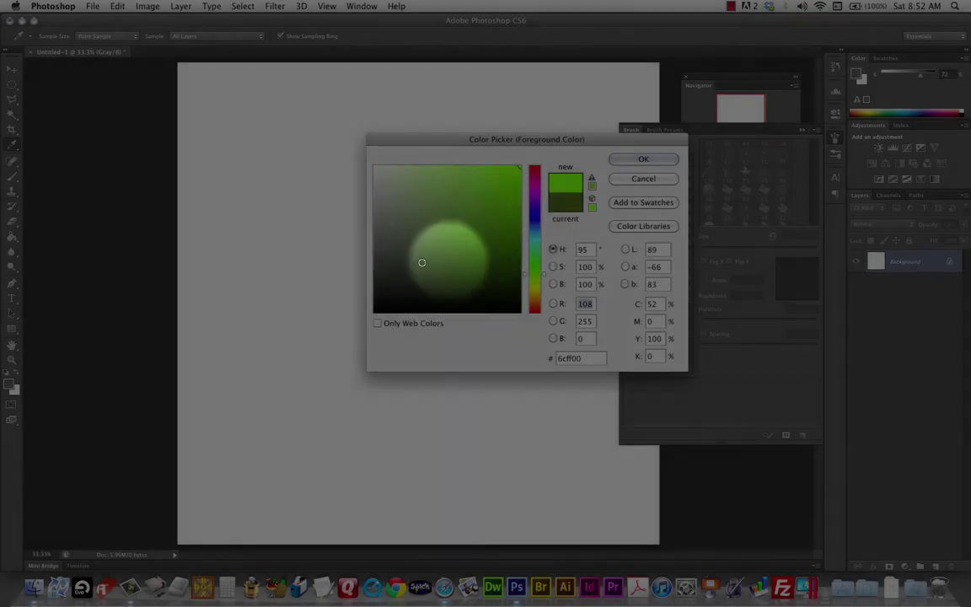
Step: Settle on the muted olive green 586f30 and confirm it as the foreground colour
click(458, 241)
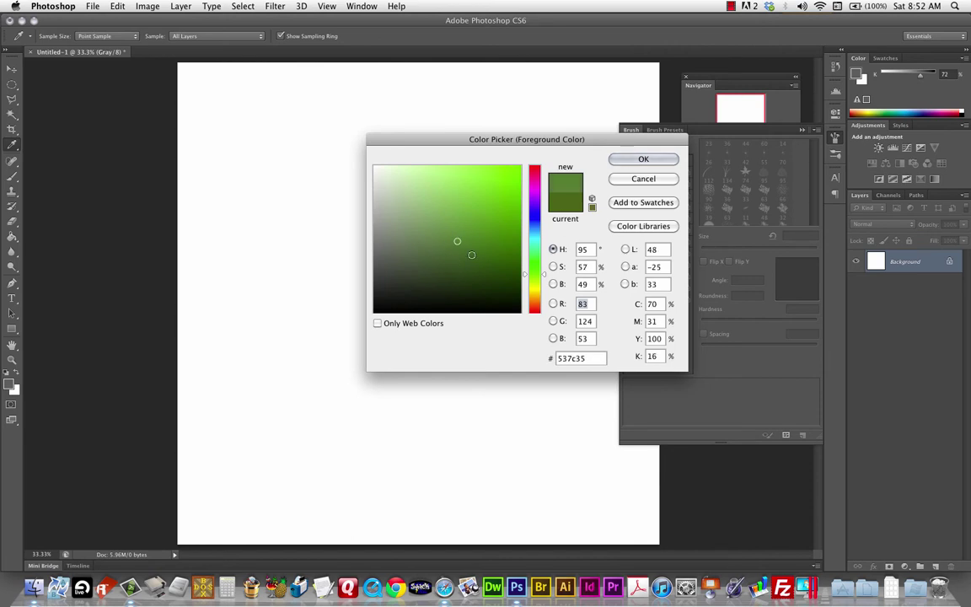
click(471, 256)
click(459, 259)
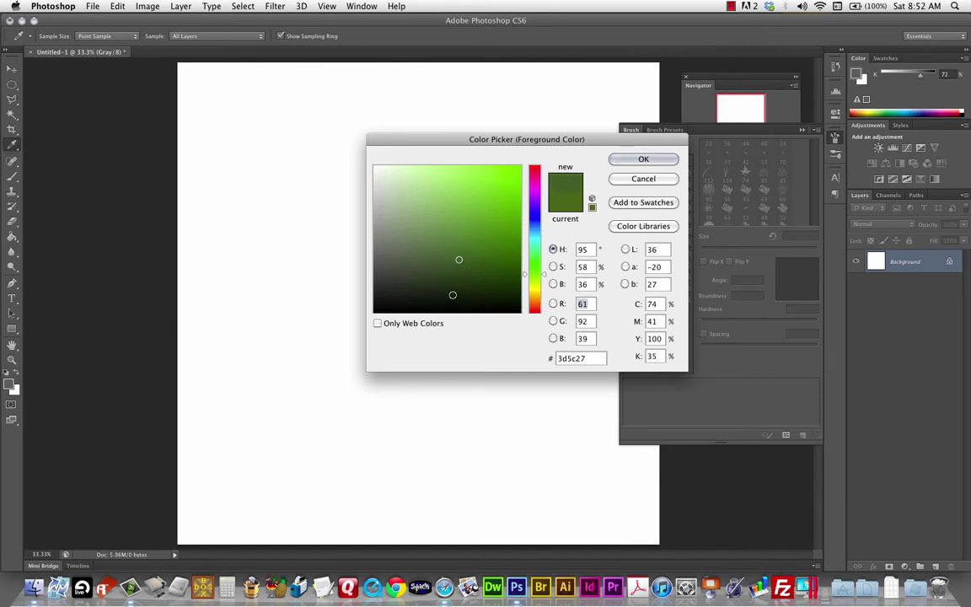
click(459, 263)
click(446, 251)
drag(532, 278, 532, 283)
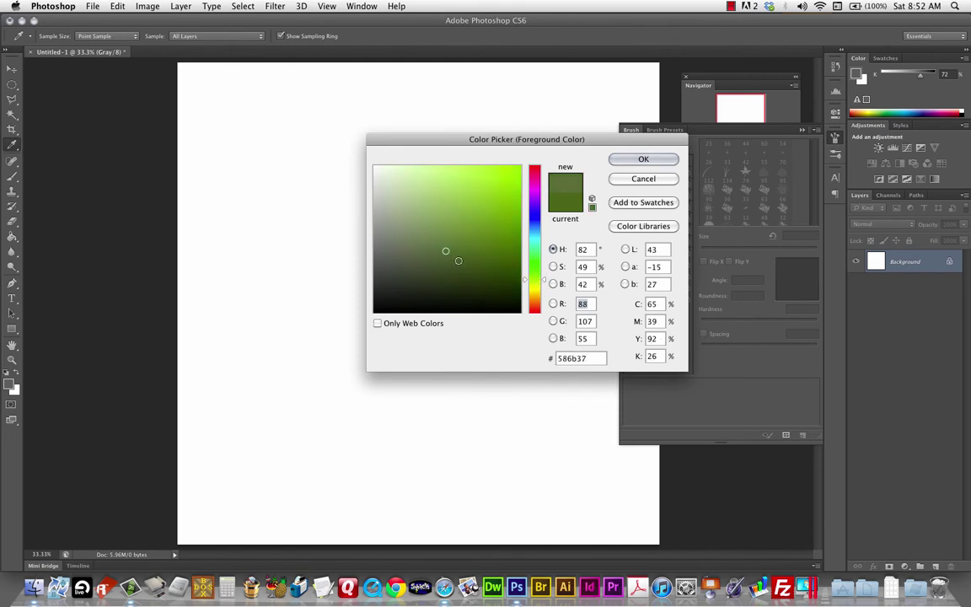
click(454, 258)
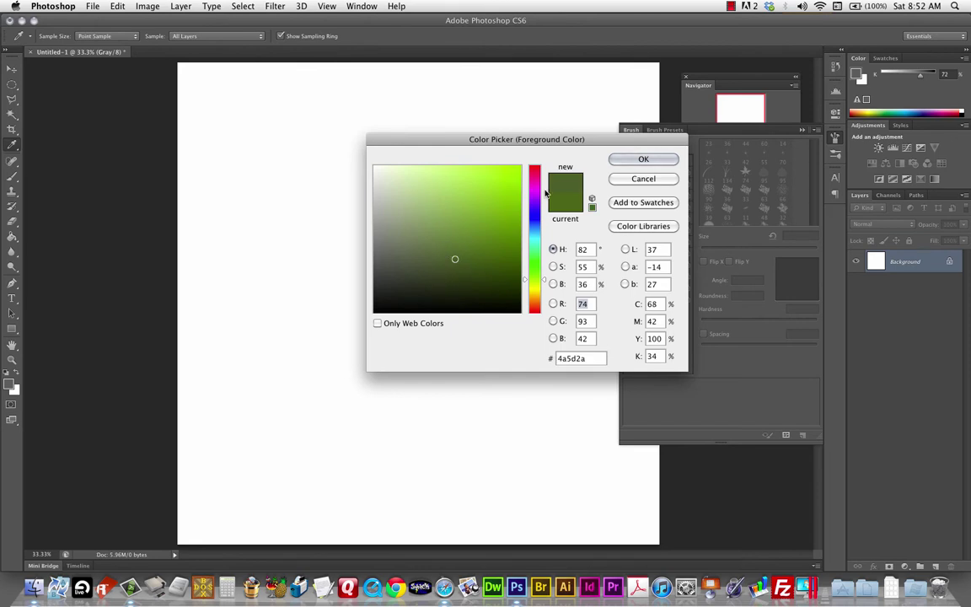
click(456, 249)
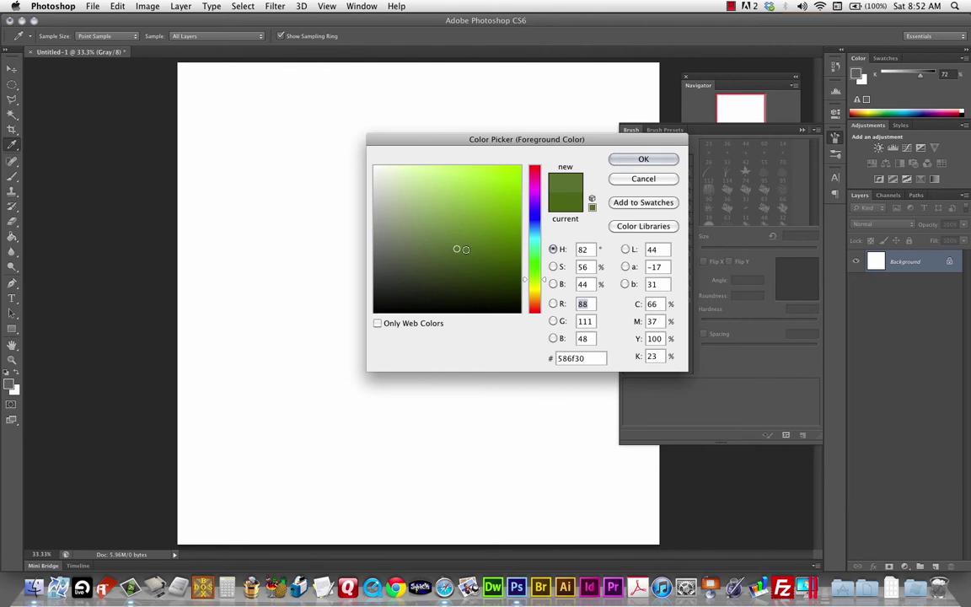
click(631, 160)
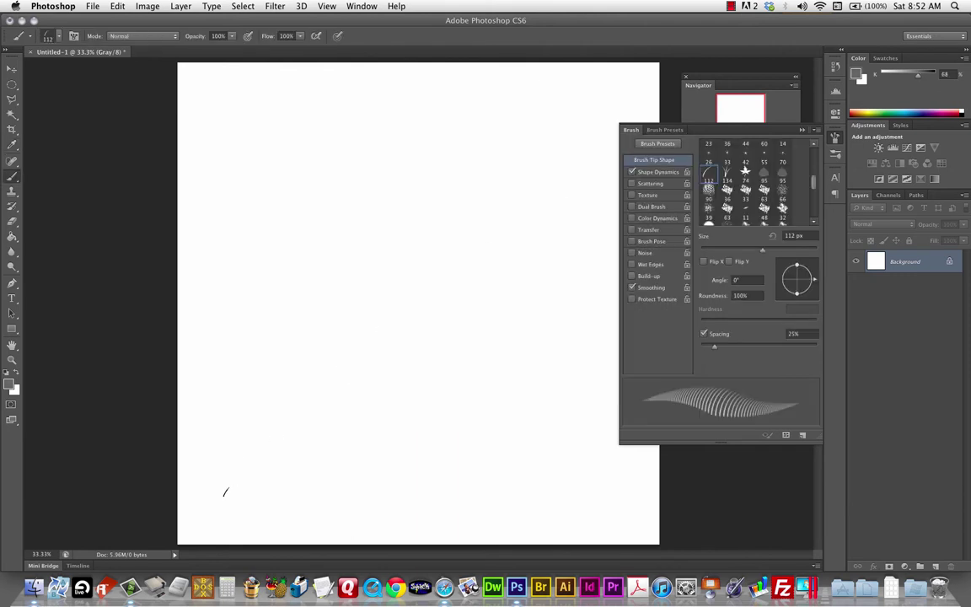
Step: Paint and undo a test stroke, then start changing the document mode via Image > Mode
mouse_move(202, 433)
mouse_down()
mouse_move(285, 417)
mouse_move(432, 417)
mouse_move(317, 393)
mouse_move(426, 397)
mouse_move(288, 417)
mouse_move(421, 412)
mouse_move(374, 420)
mouse_up()
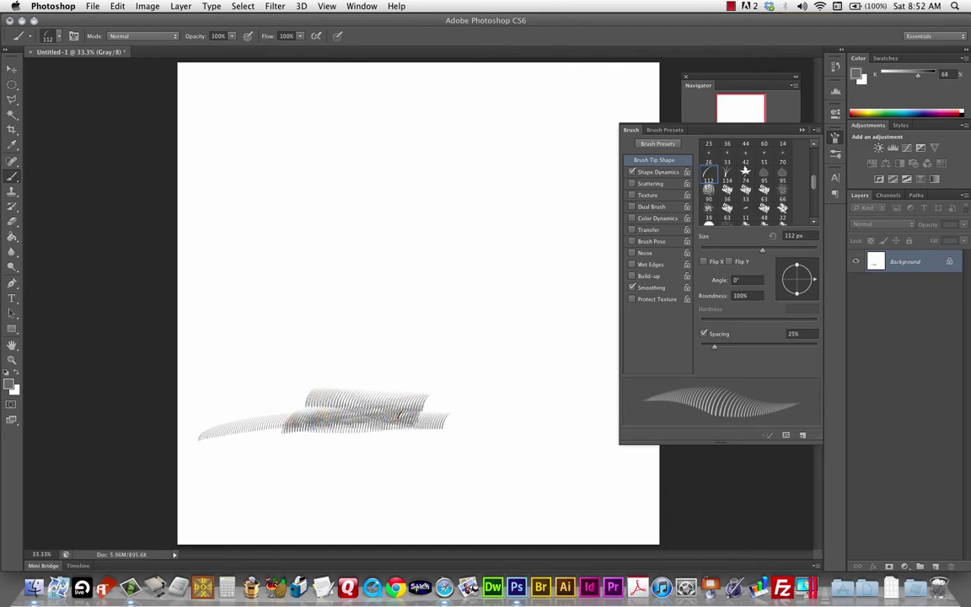
key(super+z)
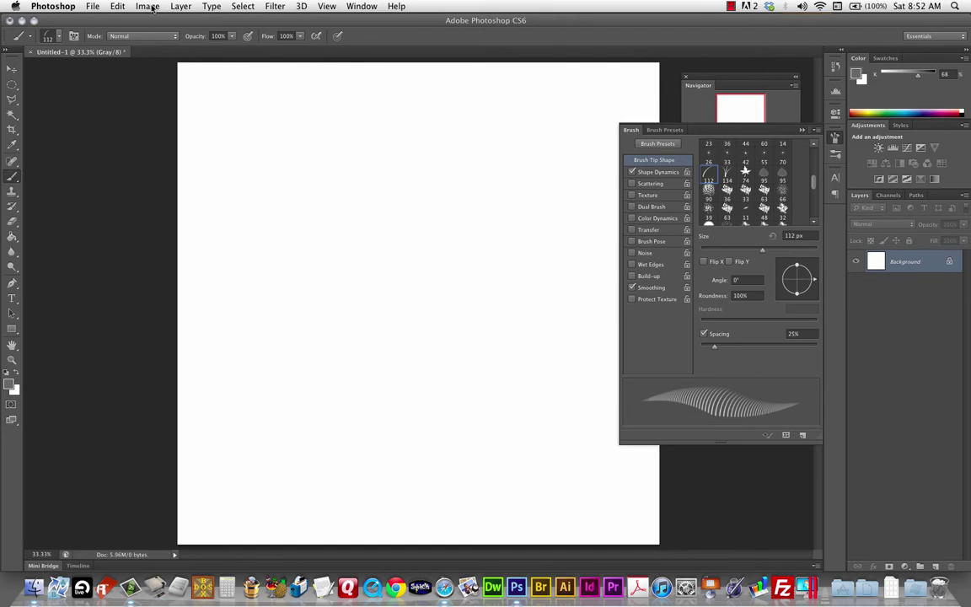
click(150, 7)
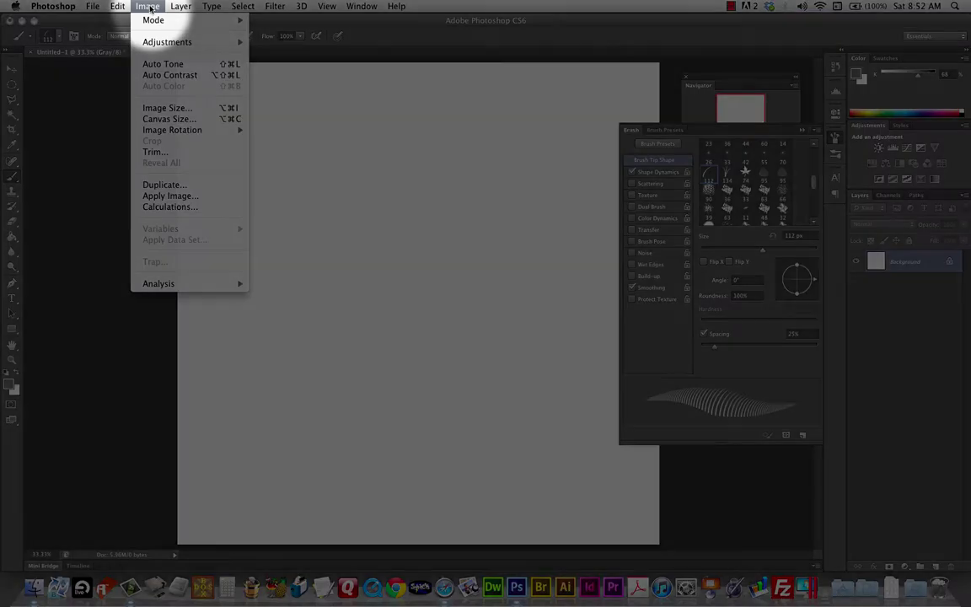
mouse_move(154, 20)
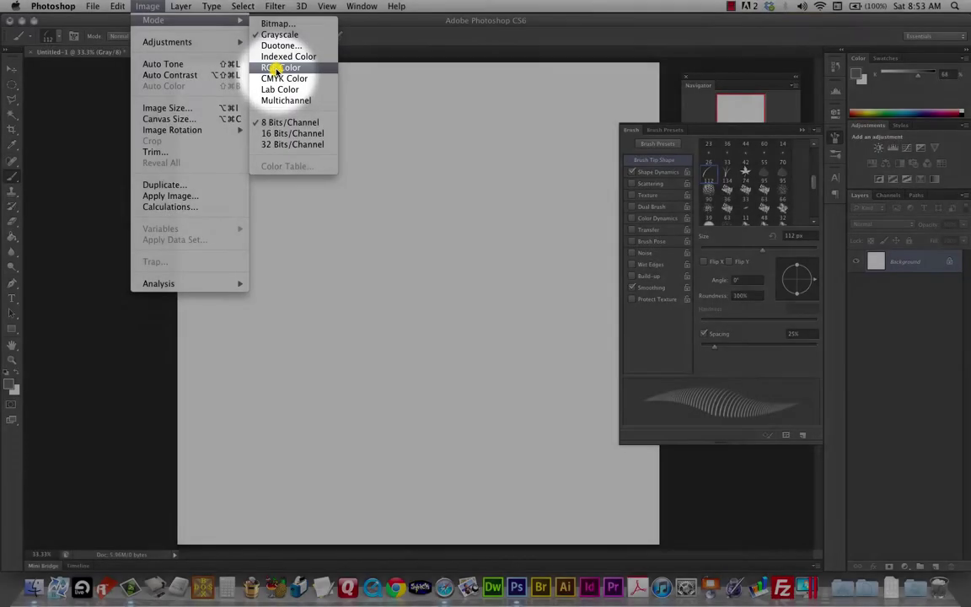
click(276, 69)
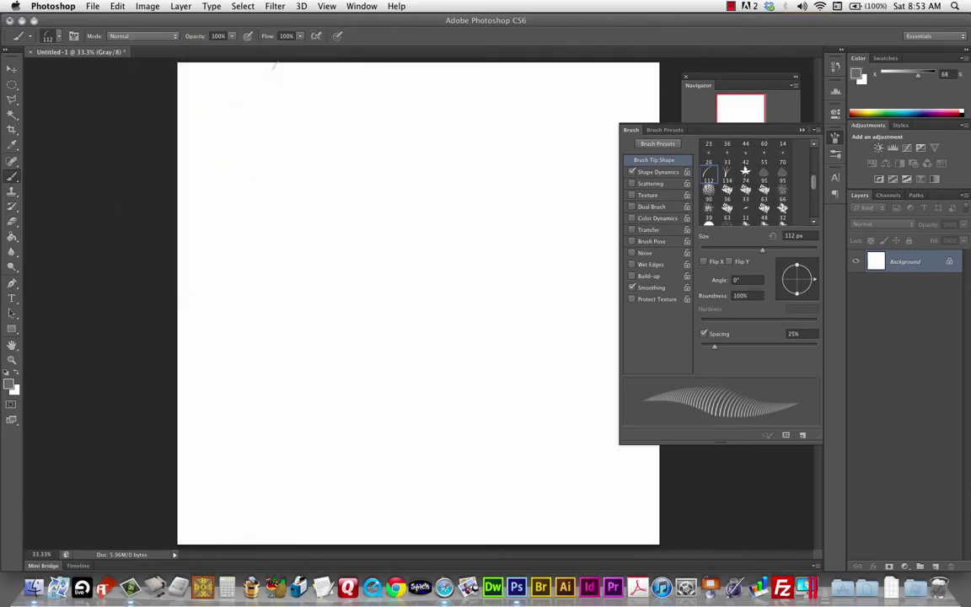
mouse_move(206, 505)
mouse_down()
mouse_move(353, 507)
mouse_move(230, 504)
mouse_move(318, 505)
mouse_move(246, 506)
mouse_up()
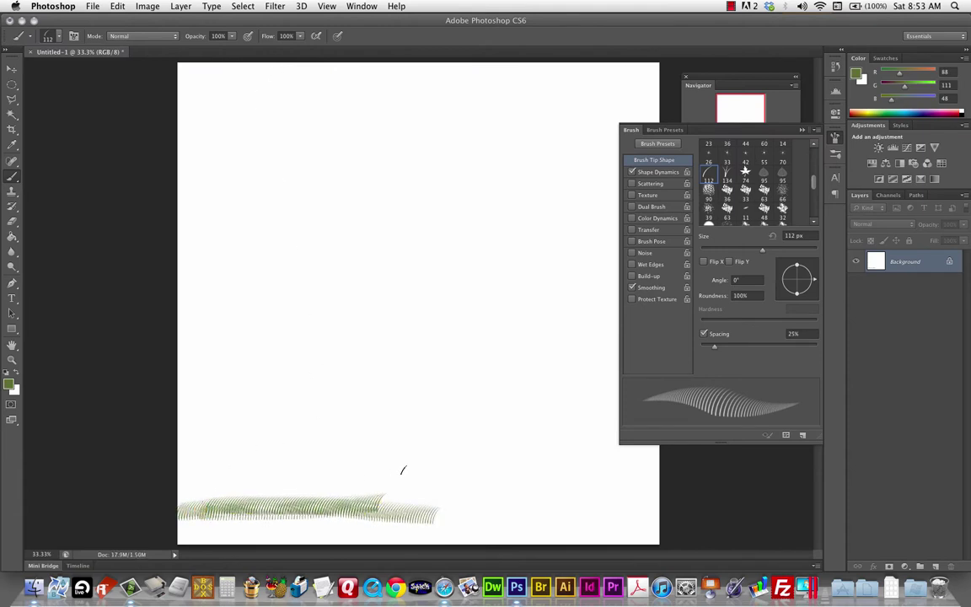
mouse_move(221, 407)
mouse_down()
mouse_move(349, 381)
mouse_move(509, 428)
mouse_up()
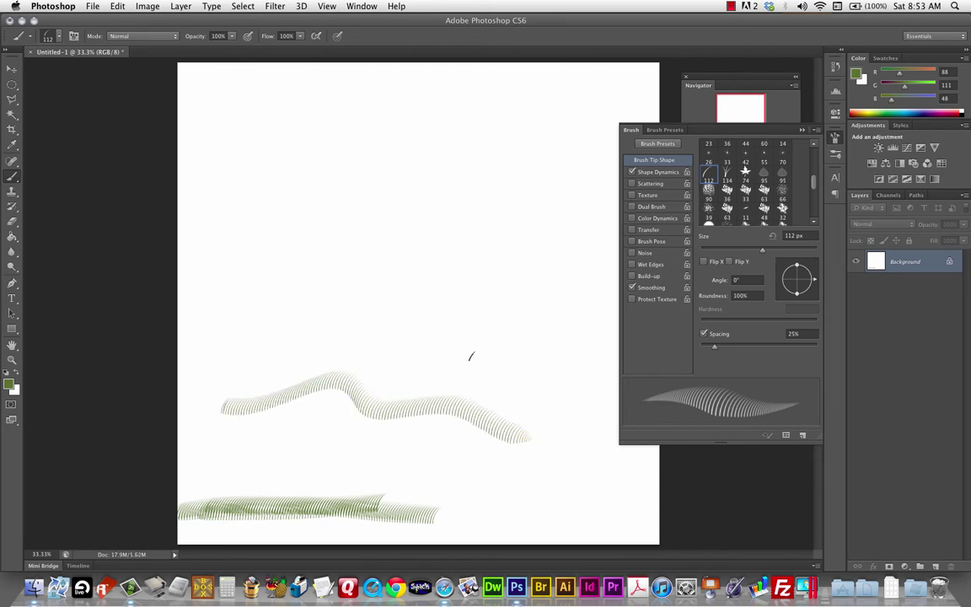
key(super+alt+z)
key(super+alt+z)
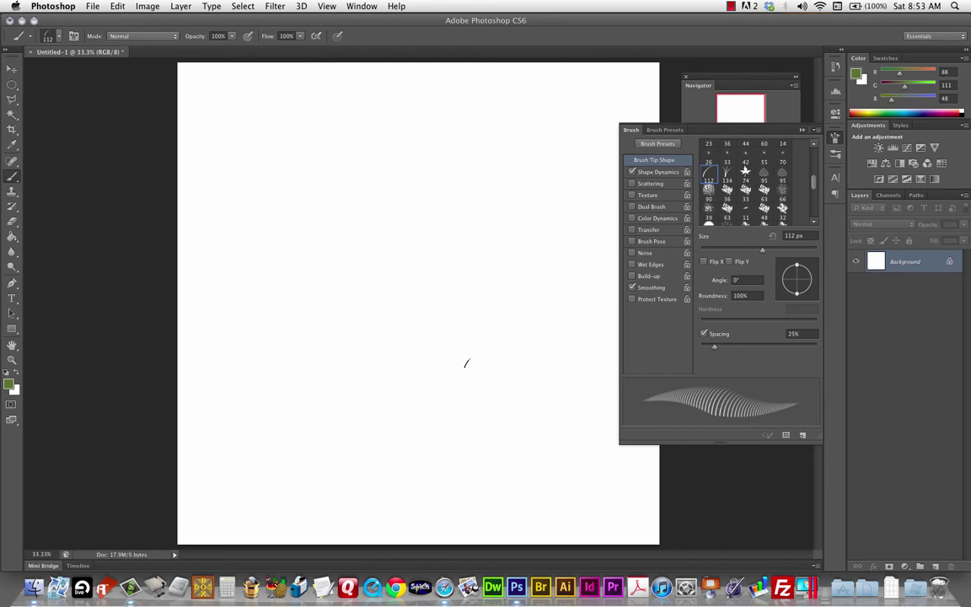
Step: Enable Scattering with a wide scatter amount, then test and undo a grass stroke
click(658, 188)
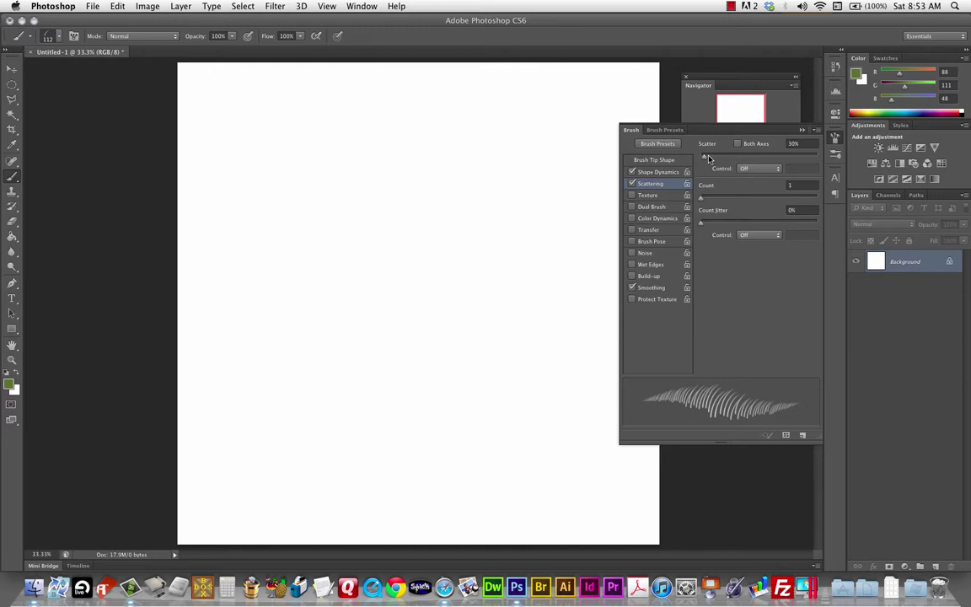
mouse_move(708, 158)
mouse_down()
mouse_move(721, 156)
mouse_move(700, 156)
mouse_move(741, 156)
mouse_up()
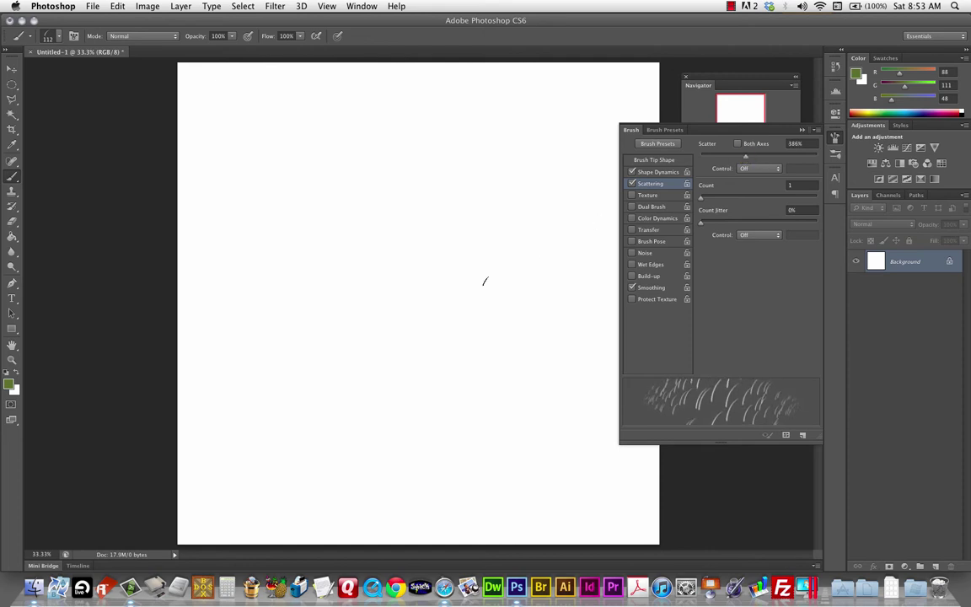
mouse_move(245, 383)
mouse_down()
mouse_move(313, 369)
mouse_move(395, 389)
mouse_move(493, 392)
mouse_up()
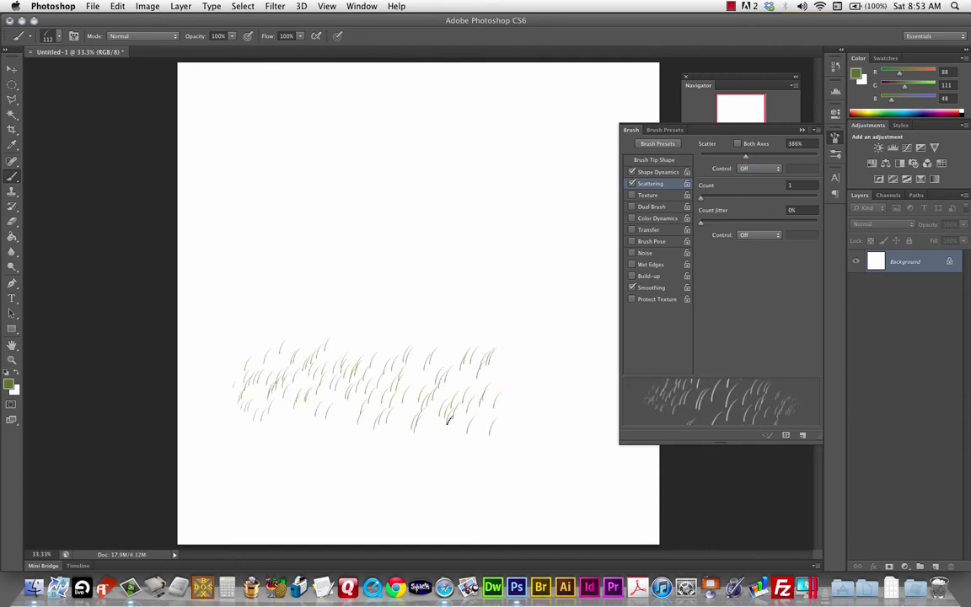
key(ctrl+z)
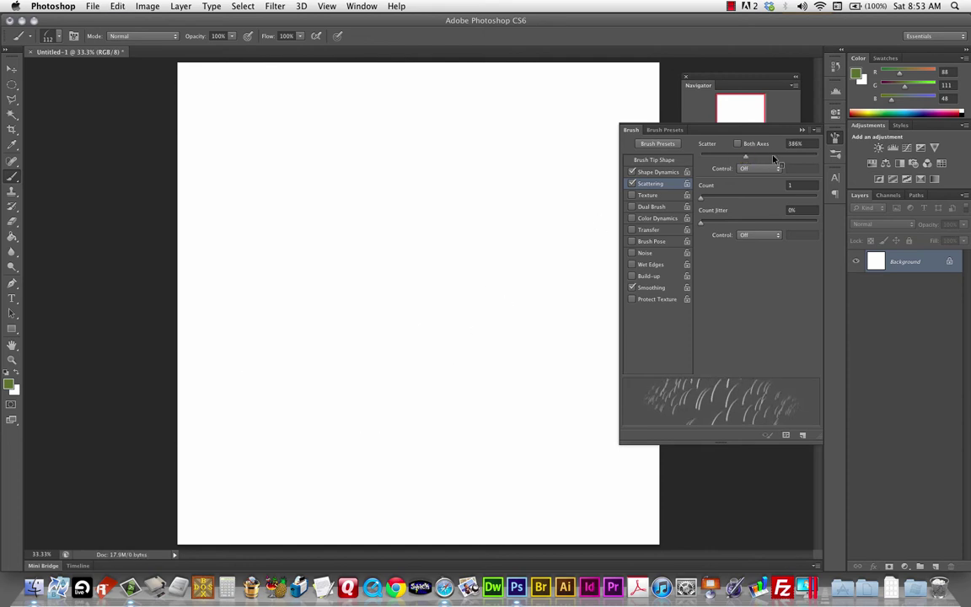
Step: Reduce the scatter to 158%, then test and undo another stroke
drag(745, 158, 722, 157)
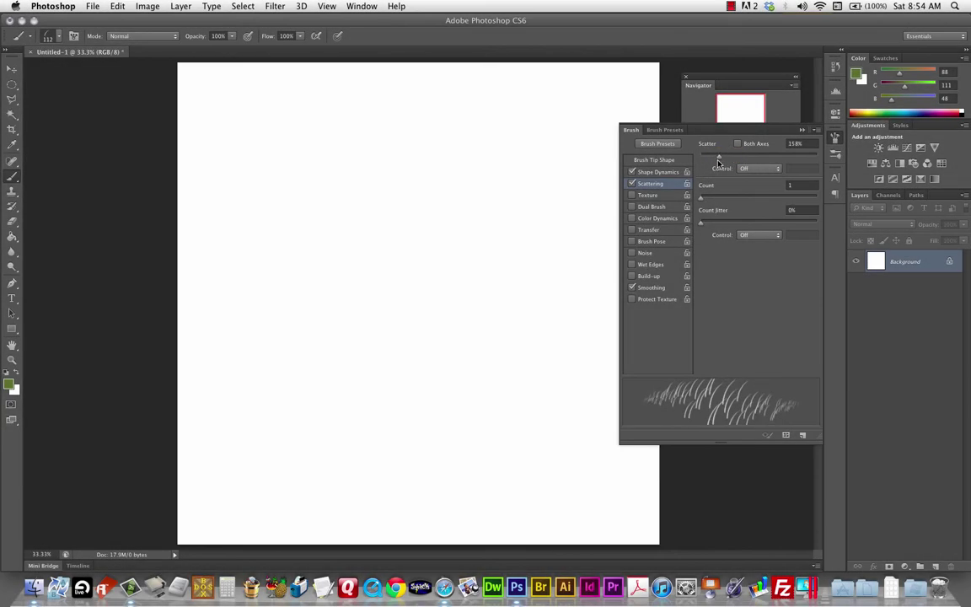
drag(259, 413, 447, 389)
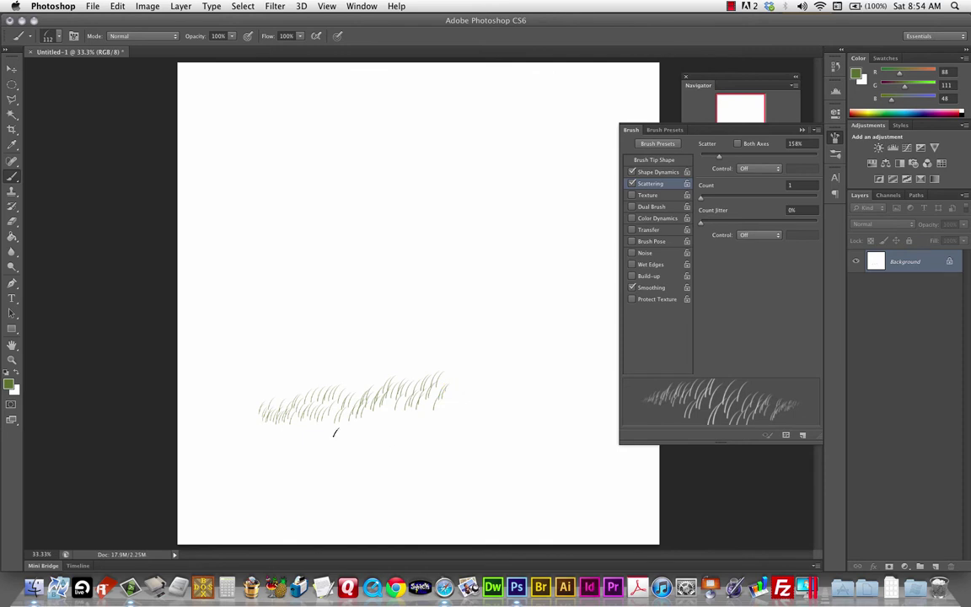
key(ctrl+z)
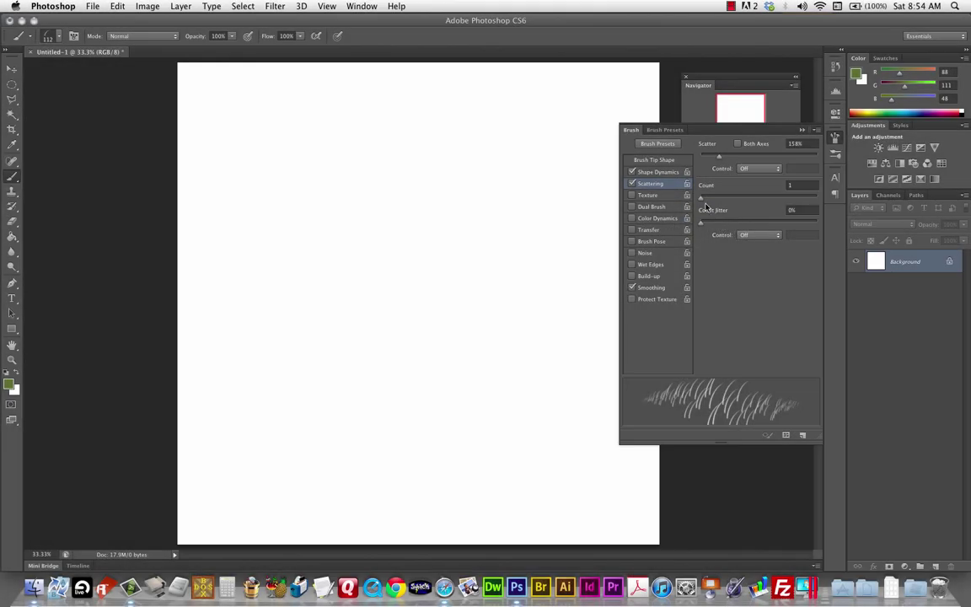
Step: Set Count Jitter Control to Pen Pressure, then test and undo two grass strokes
click(757, 236)
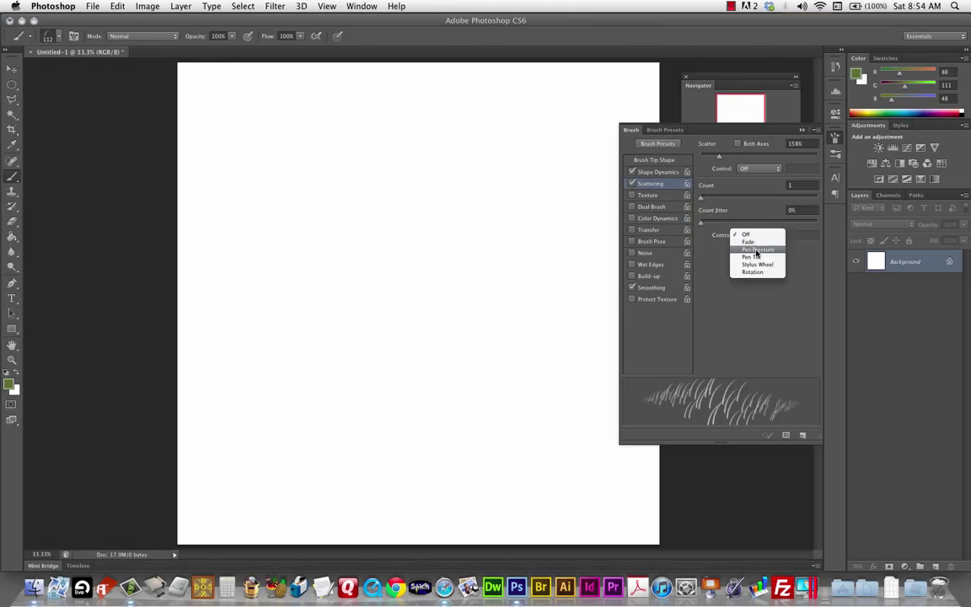
click(756, 250)
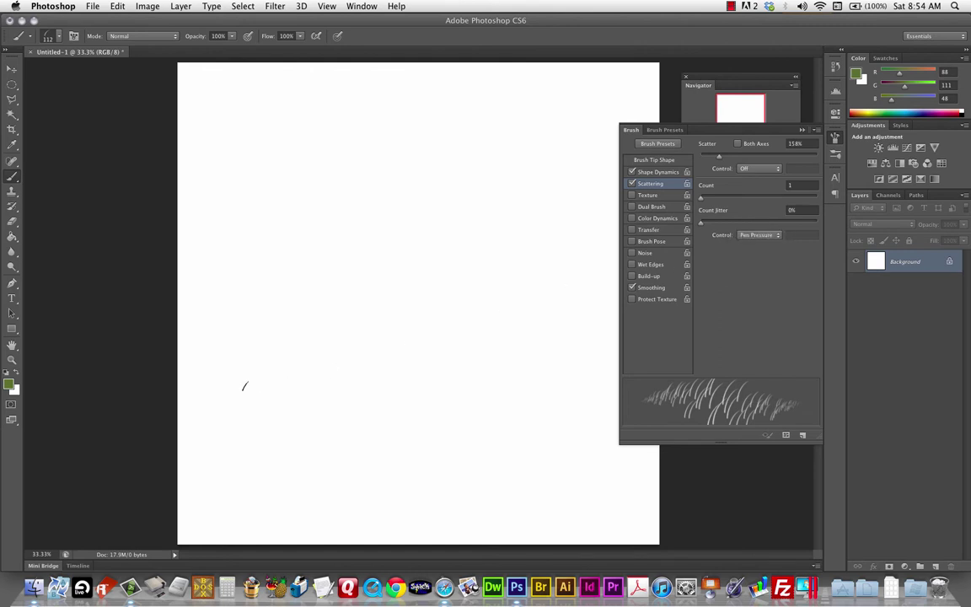
drag(212, 407, 592, 406)
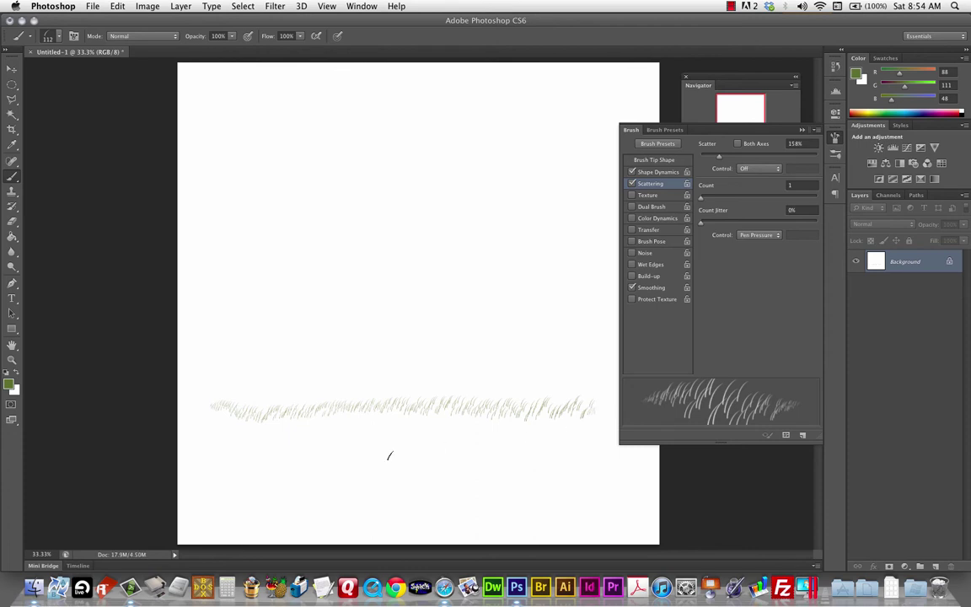
mouse_move(201, 476)
mouse_down()
mouse_move(613, 472)
mouse_move(417, 466)
mouse_move(197, 475)
mouse_up()
key(super+alt+z)
key(super+alt+z)
key(super+alt+z)
key(super+alt+z)
key(super+alt+z)
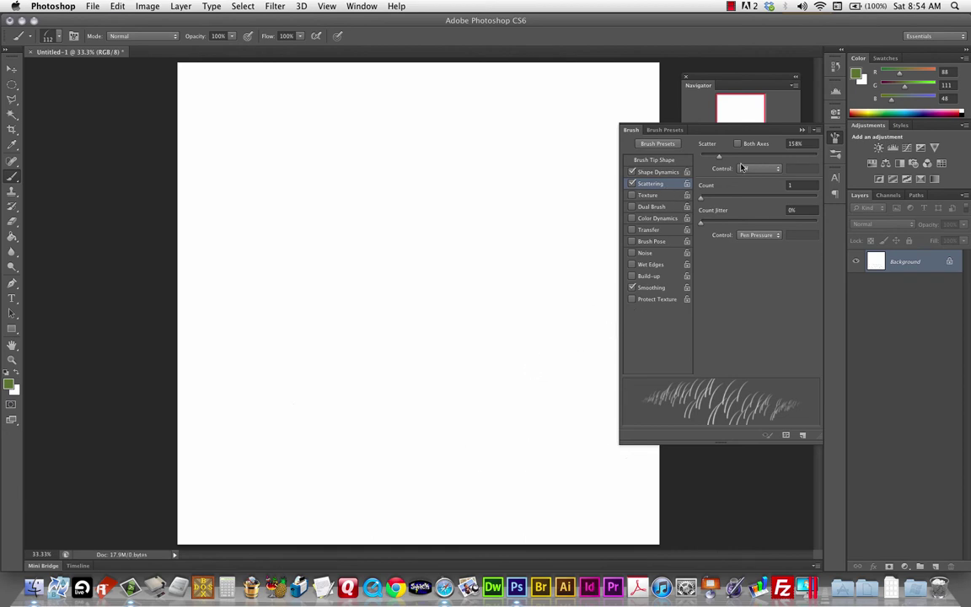
Step: Set Count to 5 and adjust Count Jitter, testing and undoing grass strokes
drag(701, 221, 781, 229)
mouse_move(203, 385)
mouse_down()
mouse_move(432, 351)
mouse_move(554, 363)
mouse_move(251, 373)
mouse_up()
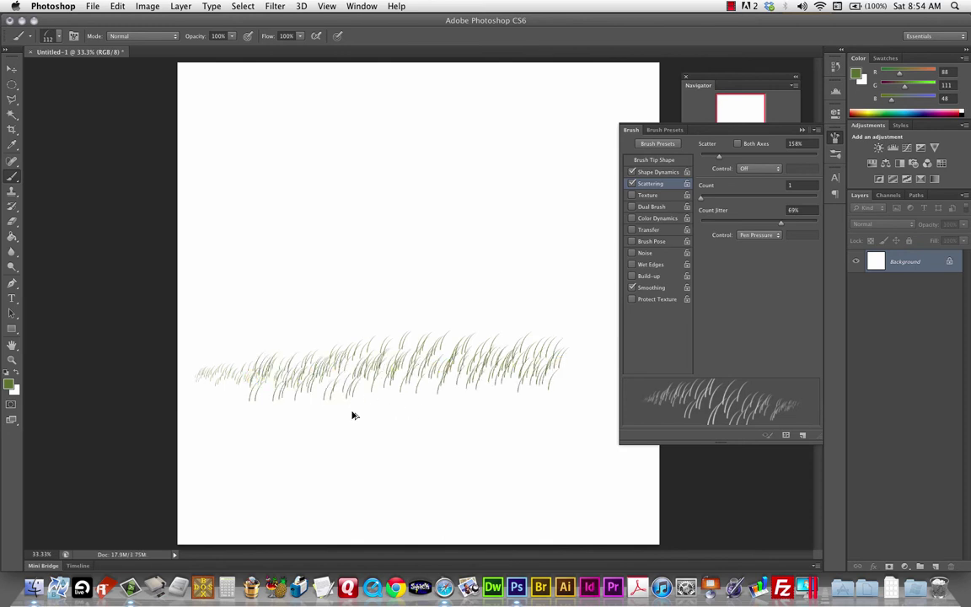
key(super+z)
mouse_move(703, 198)
mouse_down()
mouse_move(749, 202)
mouse_move(739, 203)
mouse_up()
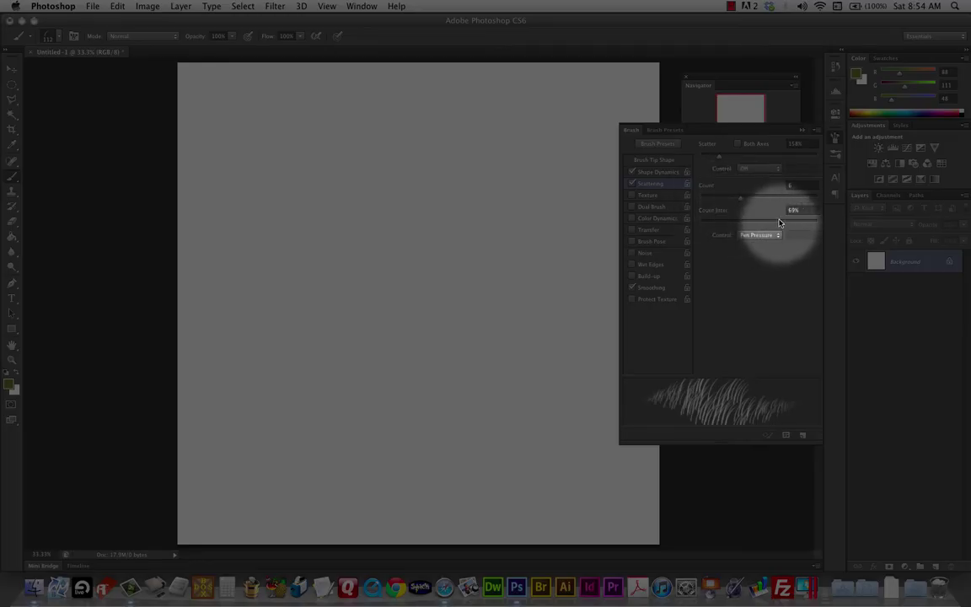
drag(739, 197, 732, 197)
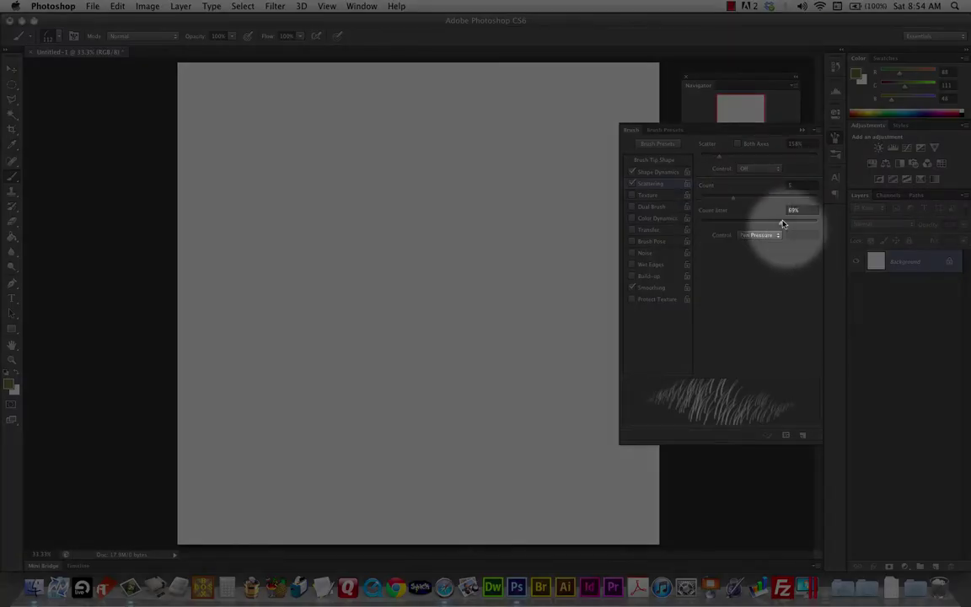
mouse_move(782, 224)
mouse_down()
mouse_move(792, 220)
mouse_move(753, 225)
mouse_move(797, 223)
mouse_move(763, 222)
mouse_up()
mouse_move(215, 389)
mouse_down()
mouse_move(271, 390)
mouse_move(344, 380)
mouse_move(547, 385)
mouse_up()
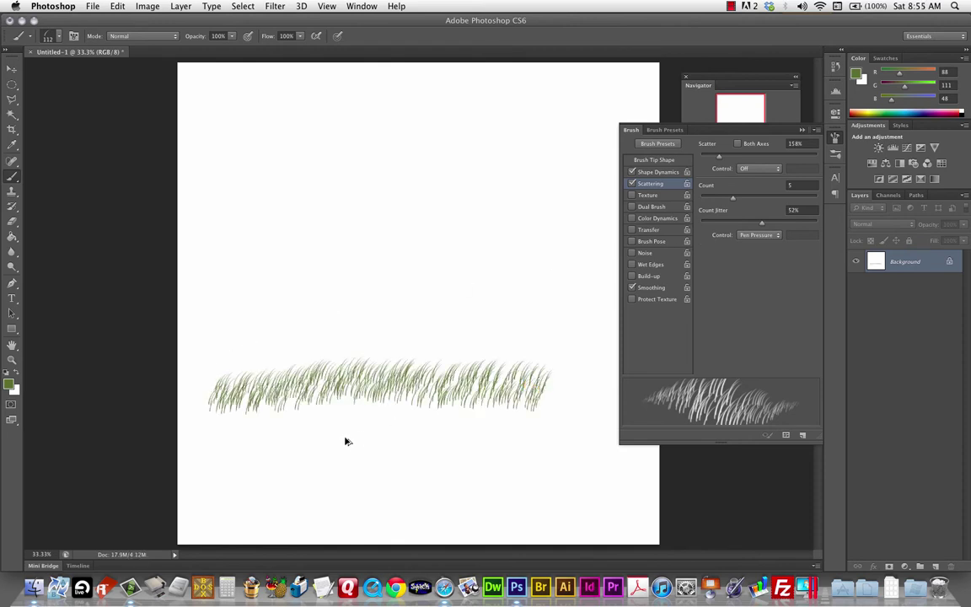
key(super+z)
Step: Paint the green grass band across the canvas middle, undoing the extra lower strokes
mouse_move(186, 460)
mouse_down()
mouse_move(453, 447)
mouse_move(677, 456)
mouse_up()
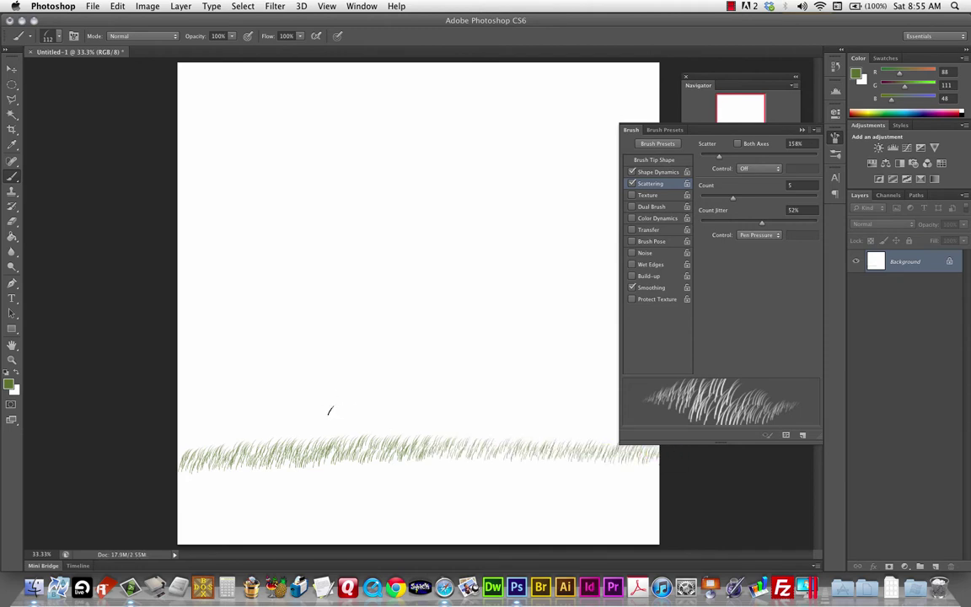
key(super+z)
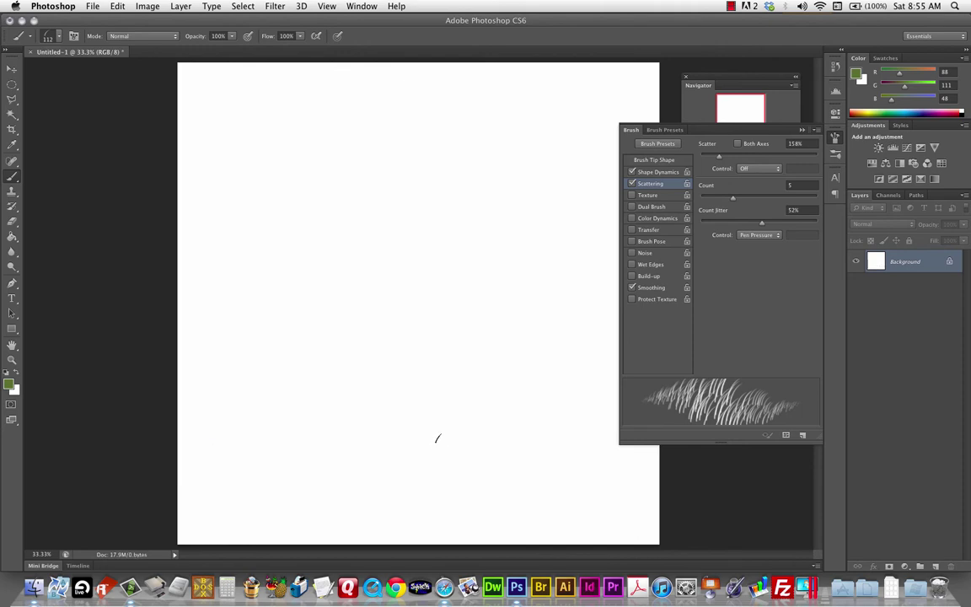
mouse_move(195, 378)
mouse_down()
mouse_move(579, 345)
mouse_move(200, 386)
mouse_move(429, 349)
mouse_move(592, 343)
mouse_move(414, 357)
mouse_move(214, 401)
mouse_move(187, 394)
mouse_up()
mouse_move(271, 457)
mouse_down()
mouse_move(578, 437)
mouse_move(372, 447)
mouse_move(319, 438)
mouse_up()
key(super+z)
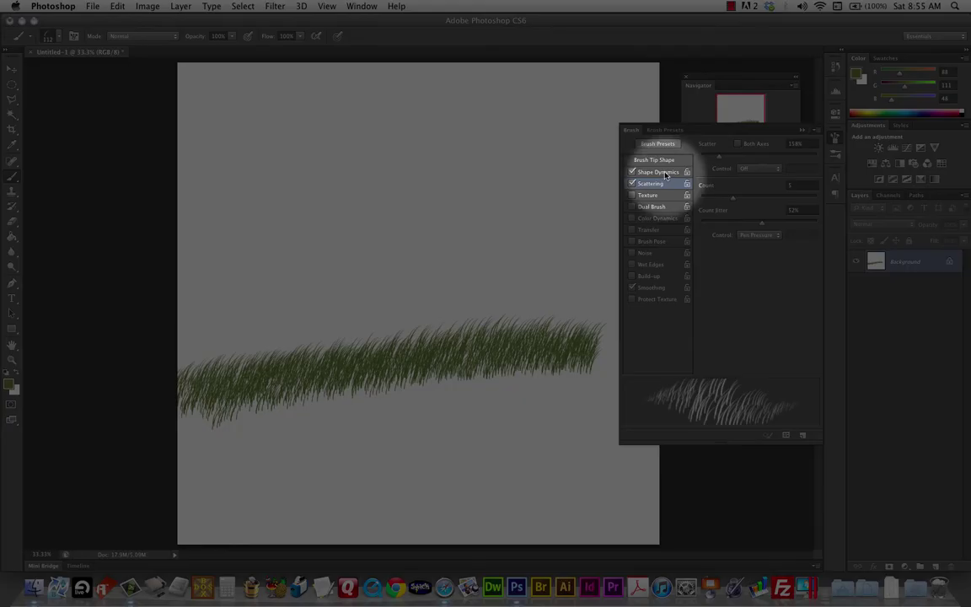
Step: Set Size Jitter Control to Off in Shape Dynamics
click(666, 172)
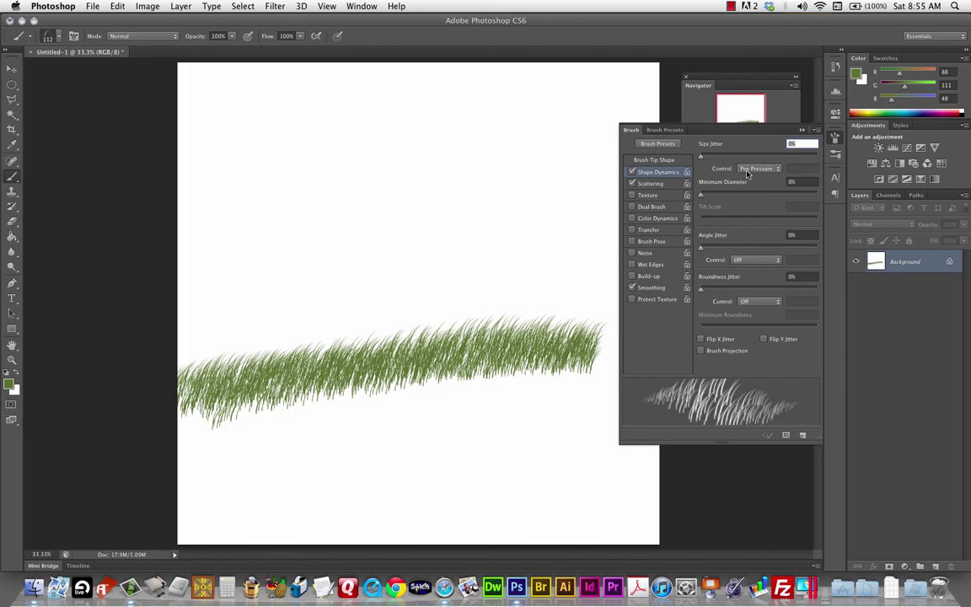
click(758, 169)
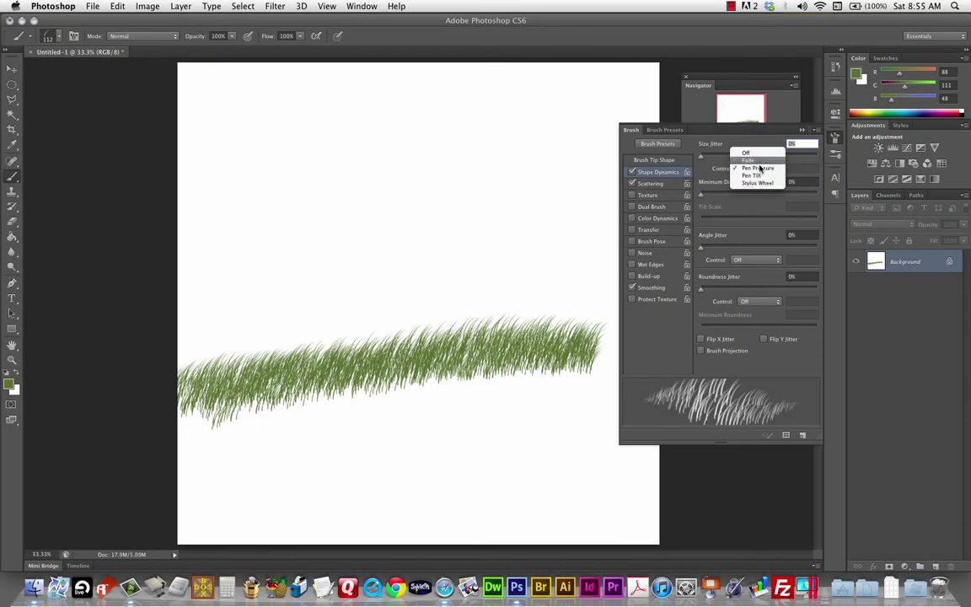
click(746, 153)
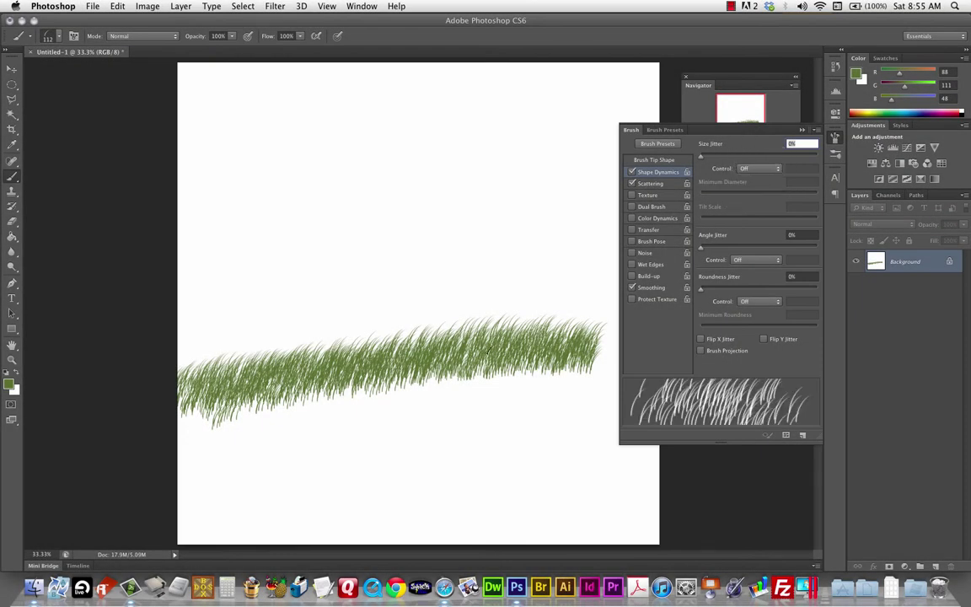
Step: Paint four test grass bands below the first, undoing each one
mouse_move(291, 482)
mouse_down()
mouse_move(558, 498)
mouse_move(285, 481)
mouse_move(462, 495)
mouse_up()
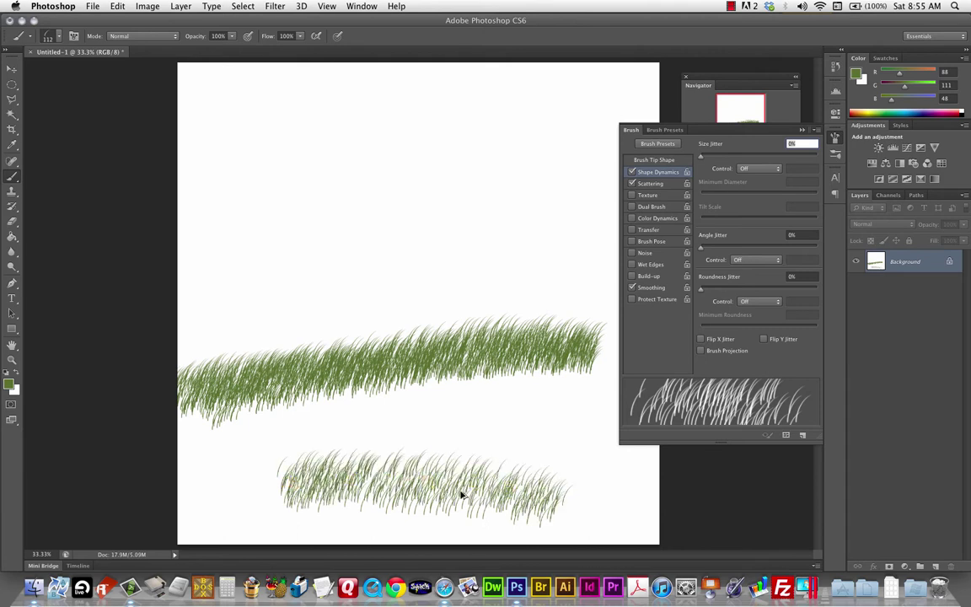
key(super+z)
mouse_move(310, 433)
mouse_down()
mouse_move(466, 442)
mouse_move(425, 434)
mouse_up()
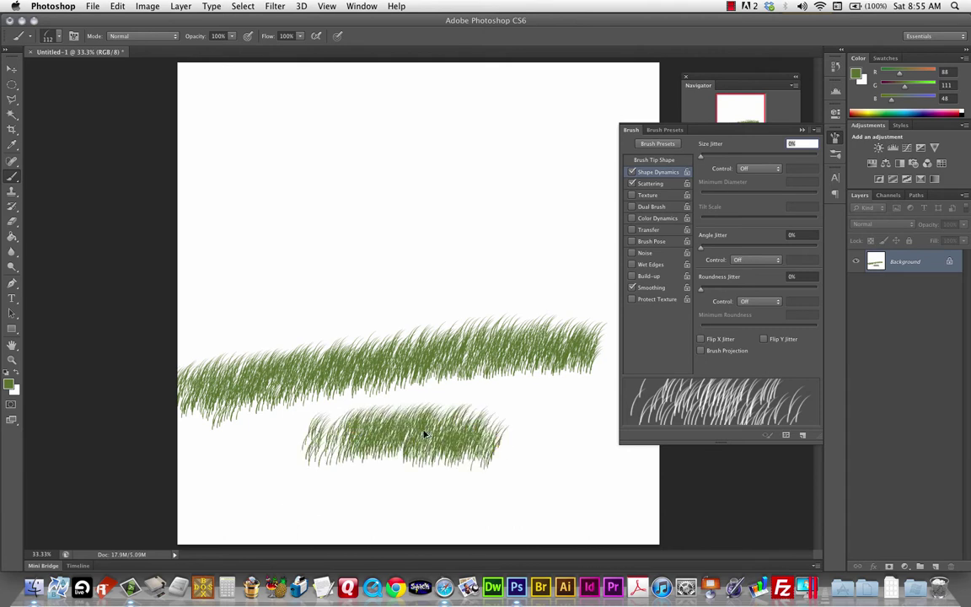
key(super+z)
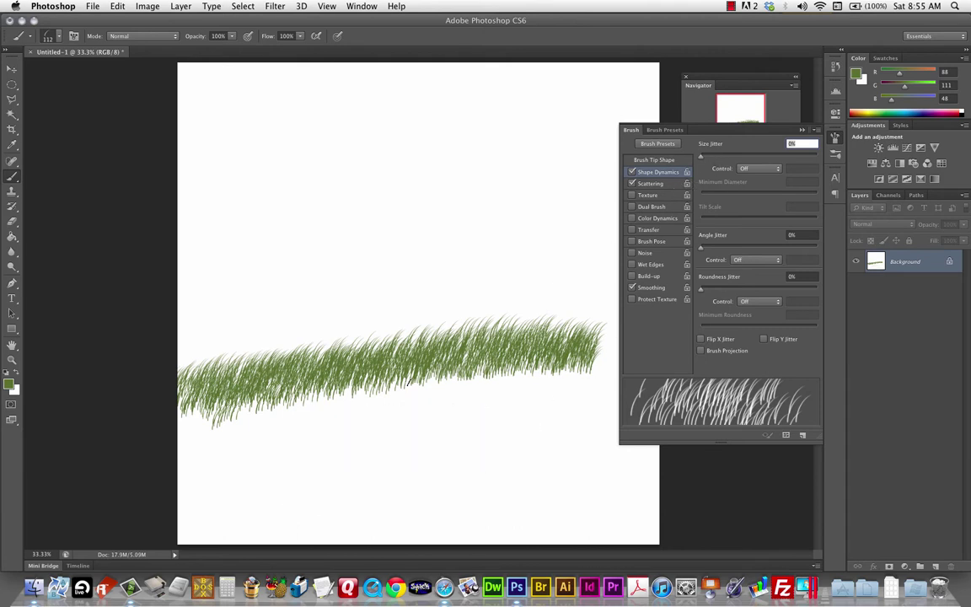
mouse_move(319, 442)
mouse_down()
mouse_move(521, 438)
mouse_move(320, 436)
mouse_up()
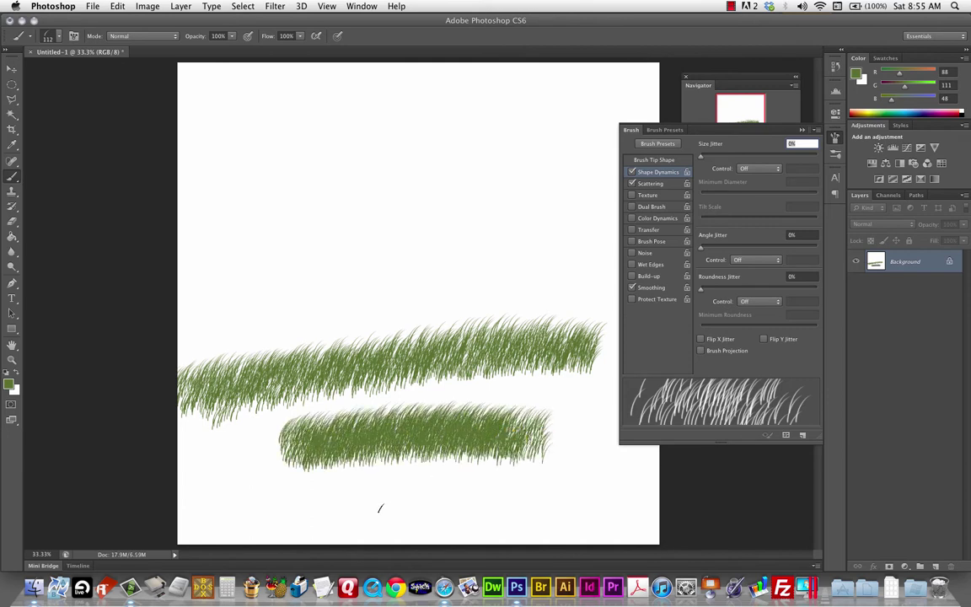
key(super+z)
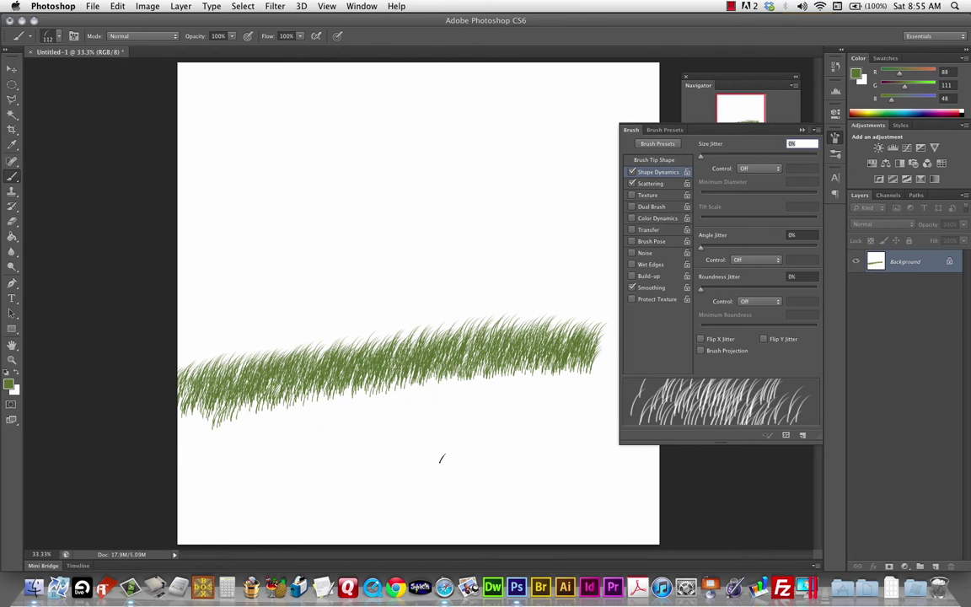
mouse_move(236, 470)
mouse_down()
mouse_move(607, 473)
mouse_move(409, 466)
mouse_move(215, 487)
mouse_up()
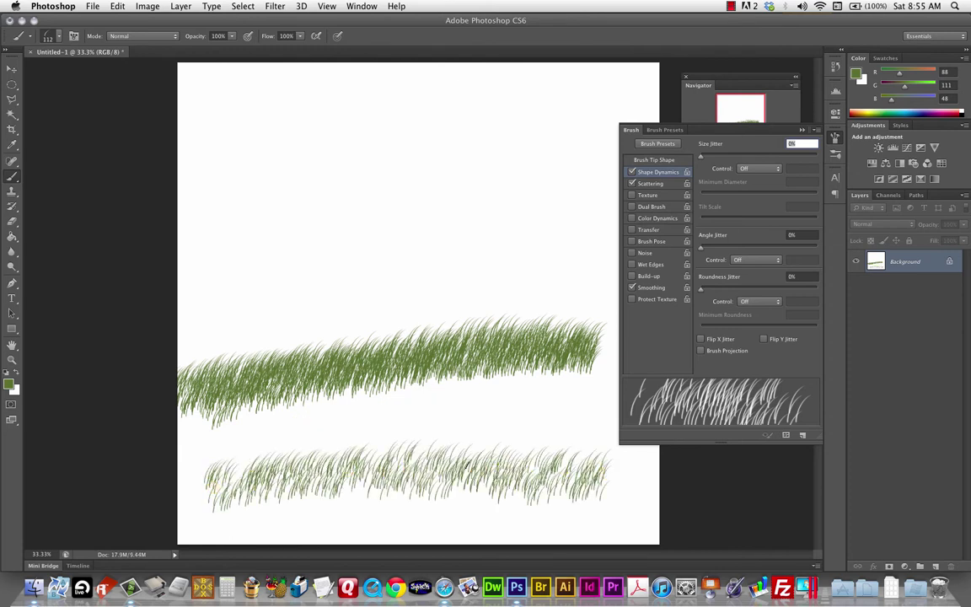
key(super+z)
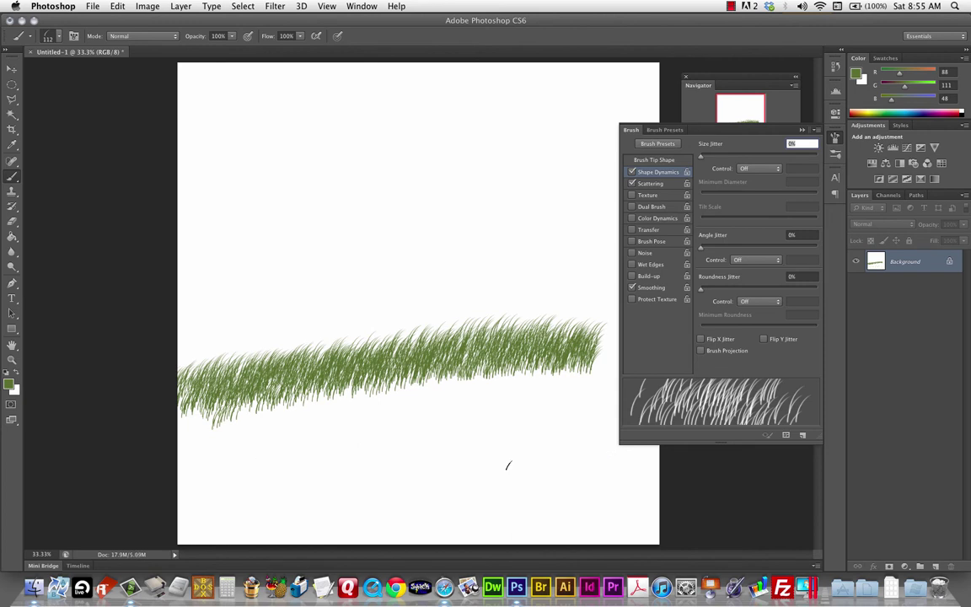
Step: Leave size control Off, raise Size Jitter to 23%, and paint a lighter grass band near the bottom
click(766, 166)
click(755, 174)
click(759, 169)
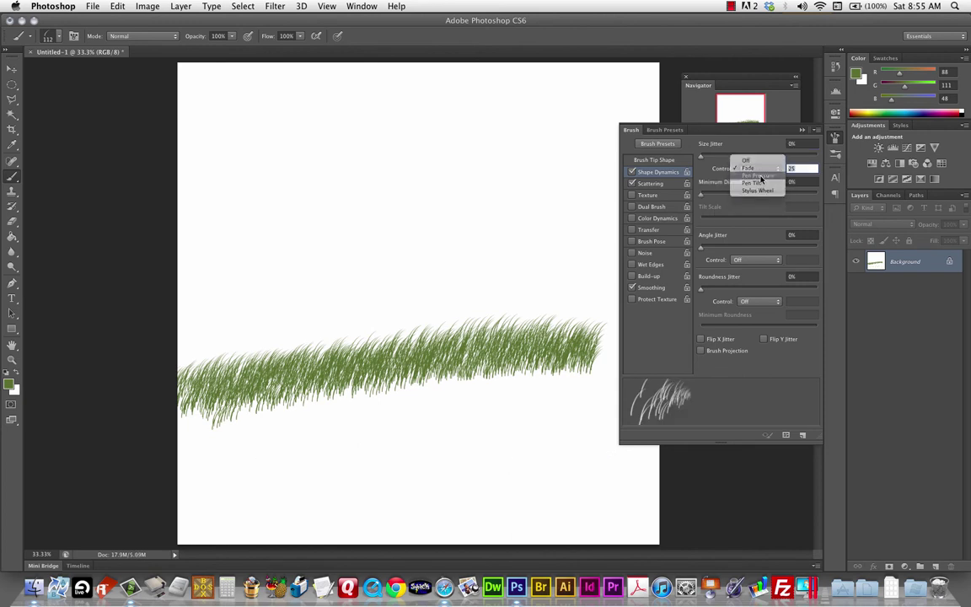
click(757, 175)
click(754, 168)
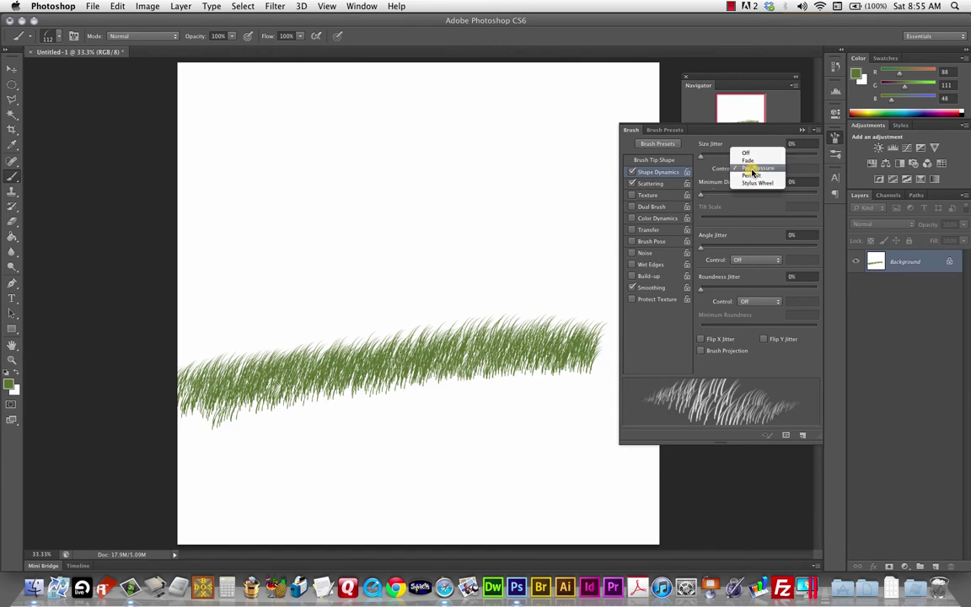
click(742, 153)
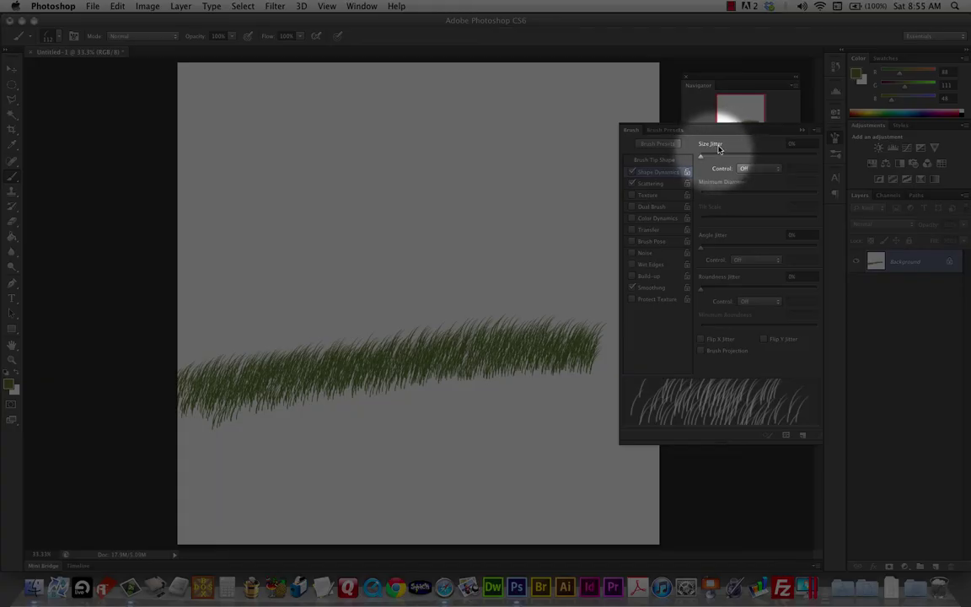
drag(701, 156, 728, 158)
drag(264, 503, 519, 505)
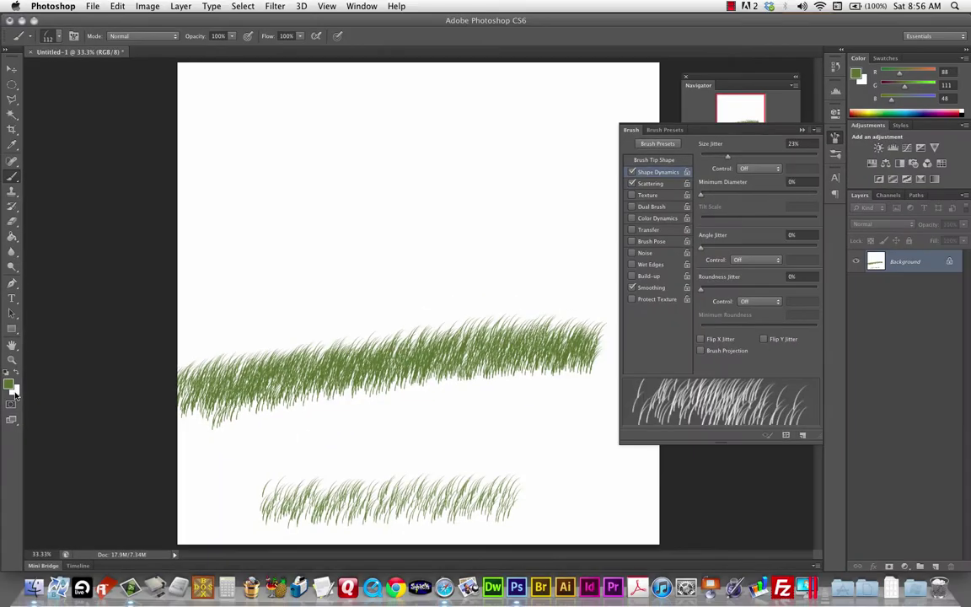
Step: Set the background colour to the yellow-green b1cb20 in the Color Picker
click(14, 387)
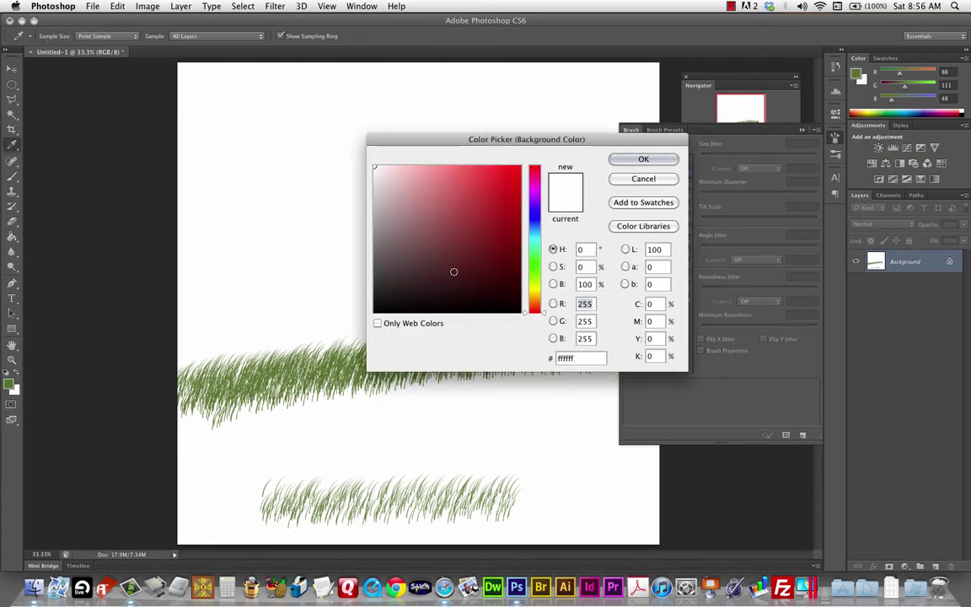
mouse_move(534, 285)
mouse_down()
mouse_move(536, 277)
mouse_move(538, 286)
mouse_up()
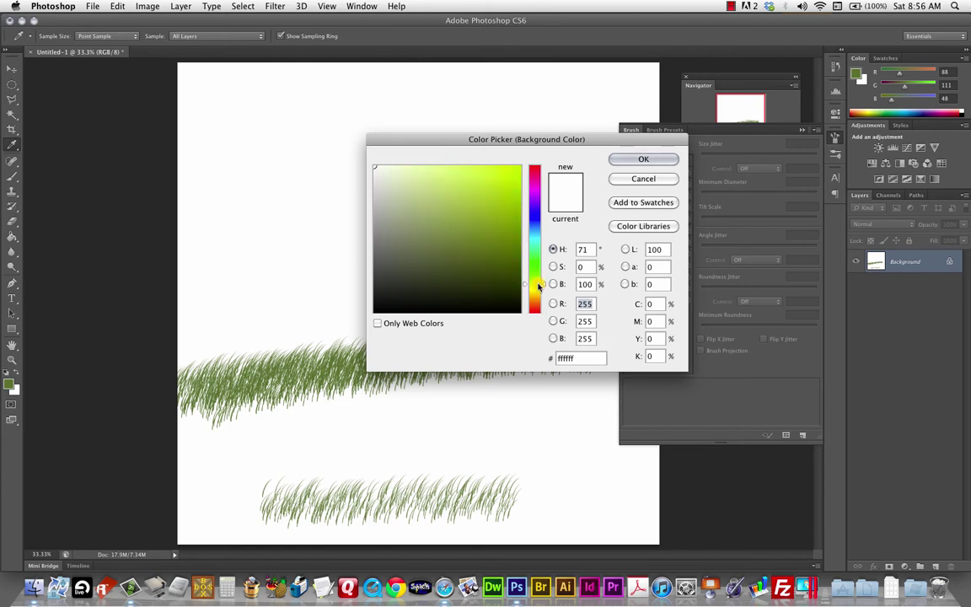
mouse_move(490, 253)
mouse_down()
mouse_move(481, 189)
mouse_move(497, 208)
mouse_up()
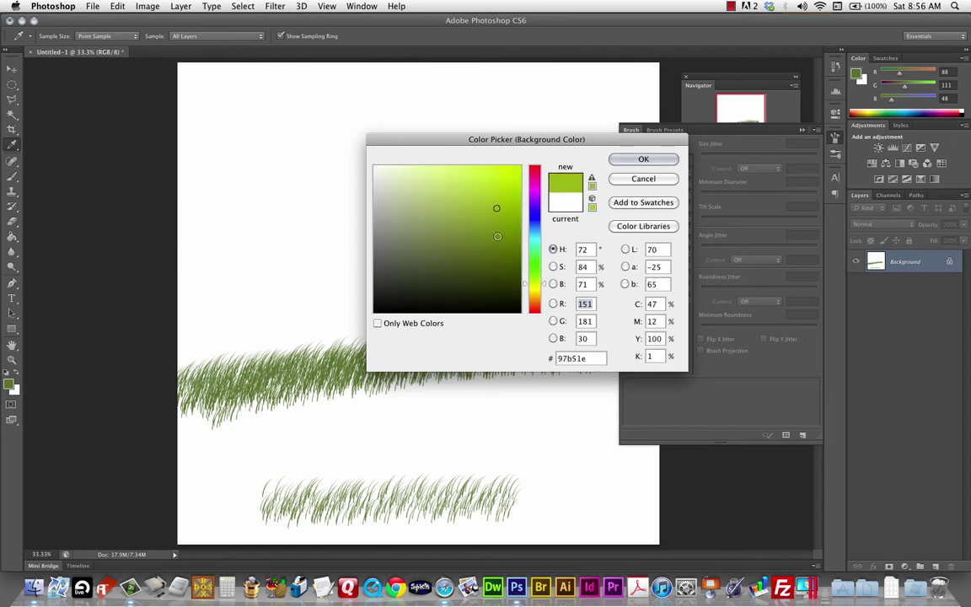
click(497, 196)
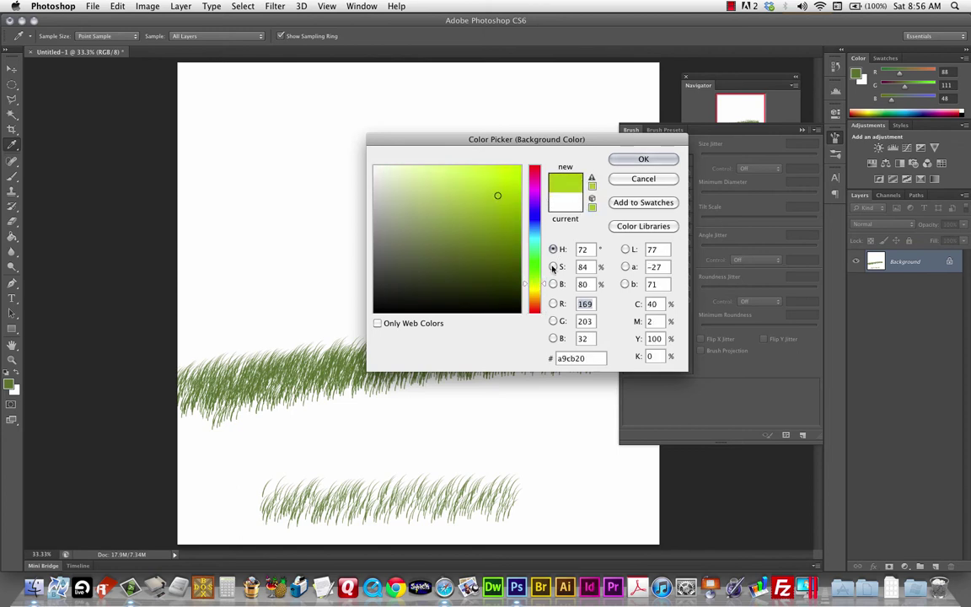
drag(533, 286, 534, 287)
click(643, 158)
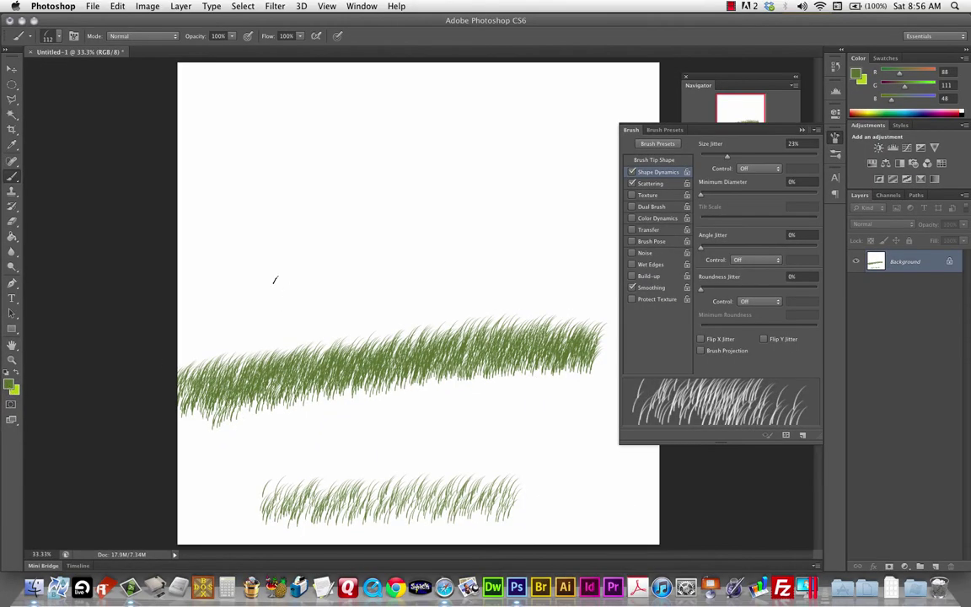
Step: Enable Color Dynamics with Foreground/Background Jitter and test the grass brush on the band
mouse_move(231, 247)
mouse_down()
mouse_move(397, 242)
mouse_move(277, 257)
mouse_move(235, 246)
mouse_up()
key(super+z)
click(659, 218)
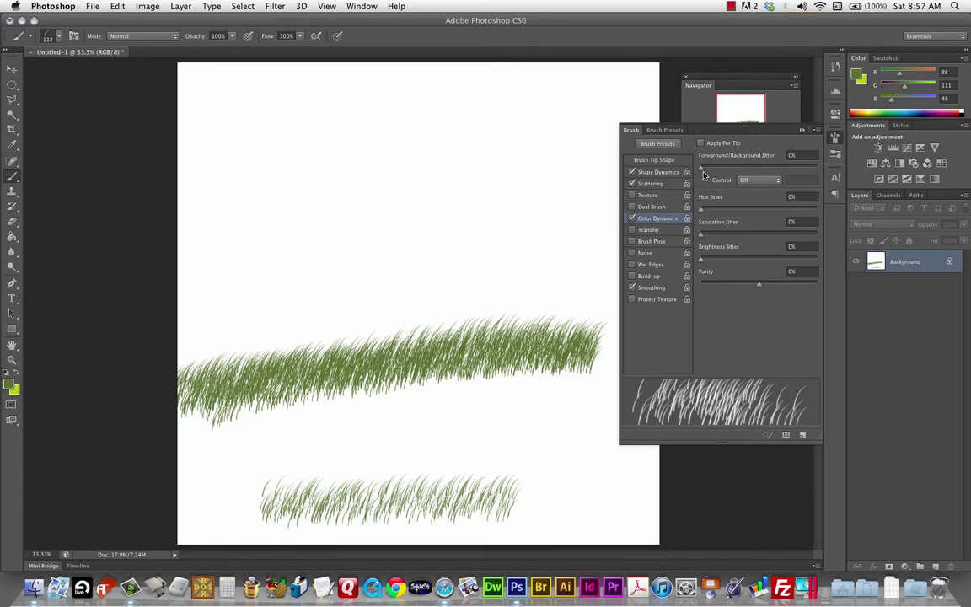
drag(702, 169, 824, 174)
mouse_move(207, 403)
mouse_down()
mouse_move(331, 375)
mouse_move(366, 375)
mouse_move(262, 395)
mouse_move(538, 362)
mouse_move(600, 368)
mouse_move(444, 371)
mouse_move(591, 384)
mouse_move(411, 387)
mouse_move(238, 416)
mouse_move(305, 400)
mouse_move(501, 390)
mouse_move(455, 403)
mouse_move(168, 412)
mouse_move(453, 407)
mouse_move(208, 446)
mouse_move(191, 432)
mouse_move(245, 447)
mouse_move(626, 429)
mouse_move(243, 470)
mouse_move(210, 504)
mouse_move(299, 457)
mouse_move(538, 451)
mouse_move(297, 458)
mouse_move(338, 382)
mouse_move(555, 331)
mouse_up()
Step: Lower Foreground/Background Jitter to 37%, test-paint, then undo everything to a blank canvas
mouse_move(766, 165)
mouse_down()
mouse_move(788, 165)
mouse_move(744, 169)
mouse_up()
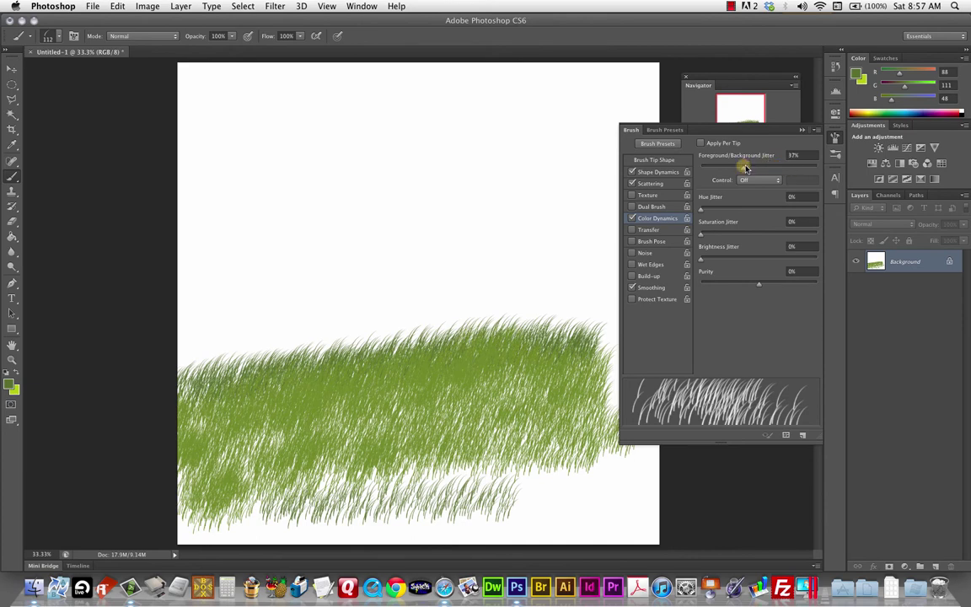
mouse_move(317, 421)
mouse_down()
mouse_move(356, 460)
mouse_move(568, 455)
mouse_move(392, 427)
mouse_move(312, 431)
mouse_move(350, 386)
mouse_up()
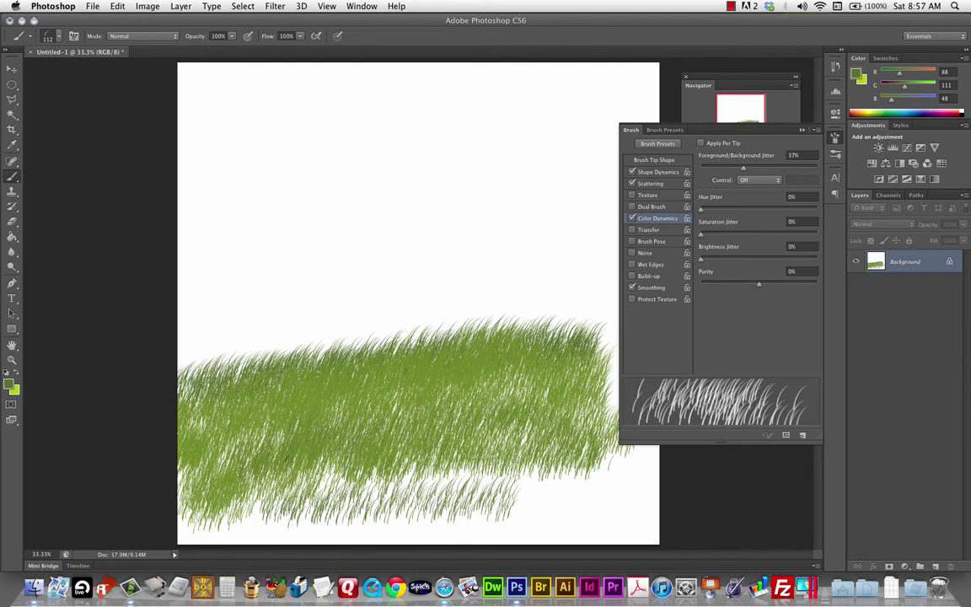
key(super+alt+z)
key(super+alt+z)
key(super+alt+z)
key(super+alt+z)
key(super+alt+z)
key(super+alt+z)
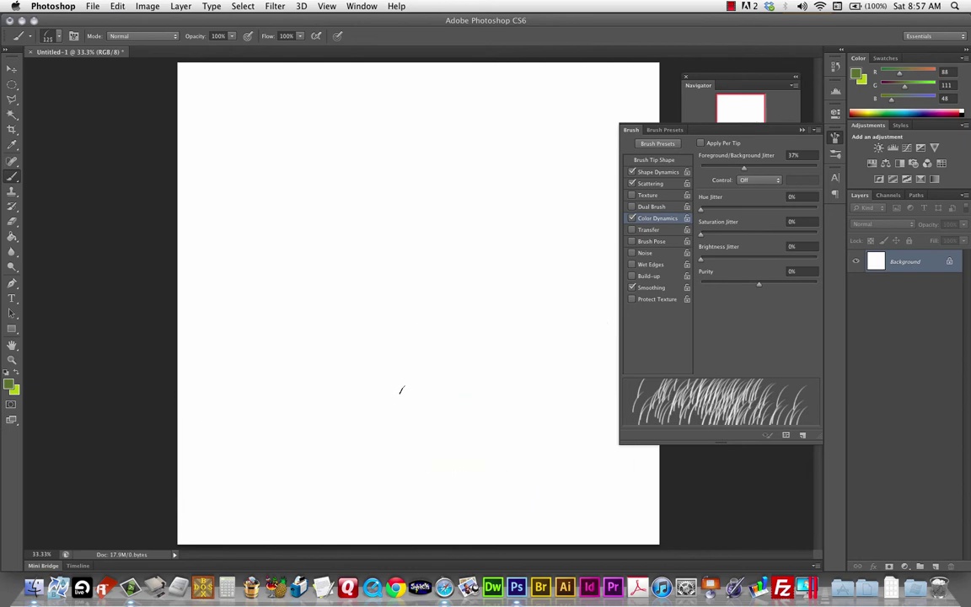
Step: Size the grass brush to 600 px with Hue 47%, Saturation 56%, Brightness 62% jitter, then clear test strokes
key(bracketright)
key(bracketright)
key(bracketright)
key(bracketright)
mouse_move(221, 414)
mouse_down()
mouse_move(523, 406)
mouse_move(350, 406)
mouse_move(183, 425)
mouse_move(540, 420)
mouse_move(613, 459)
mouse_up()
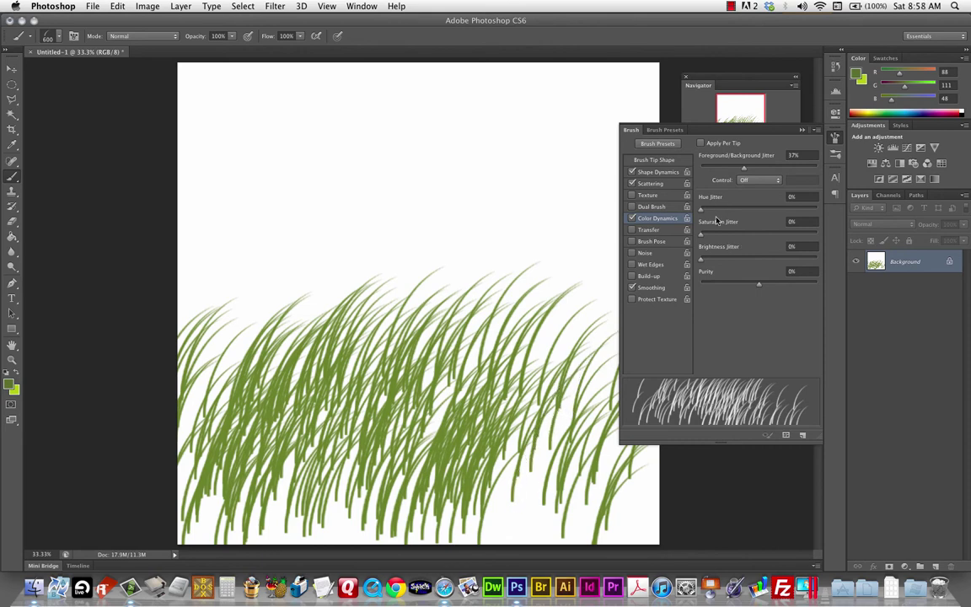
drag(702, 208, 755, 208)
drag(701, 235, 765, 234)
drag(704, 261, 772, 259)
mouse_move(253, 396)
mouse_down()
mouse_move(423, 455)
mouse_move(502, 448)
mouse_move(304, 455)
mouse_move(598, 450)
mouse_move(254, 448)
mouse_move(203, 438)
mouse_up()
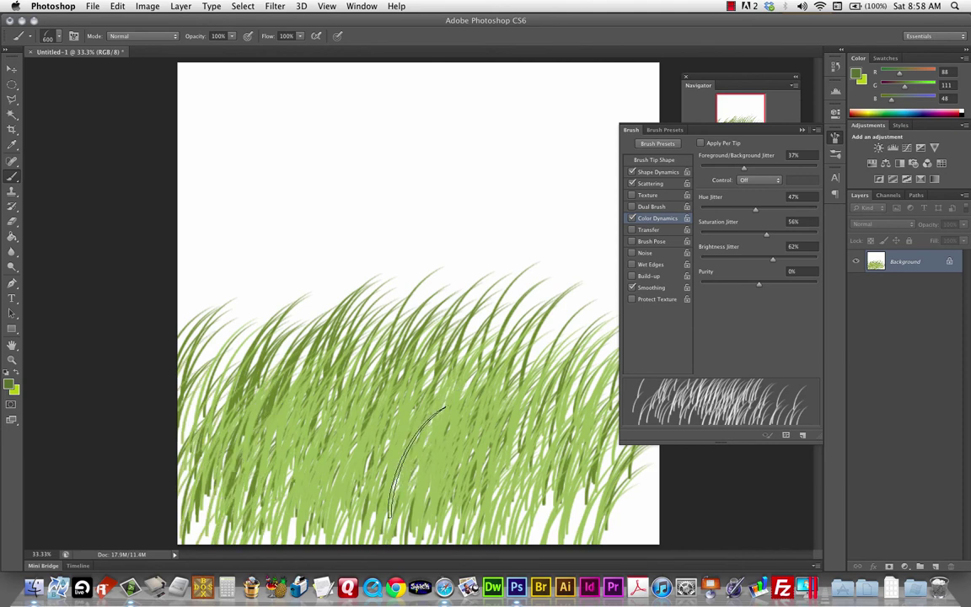
key(super+alt+z)
key(super+alt+z)
key(super+alt+z)
key(super+alt+z)
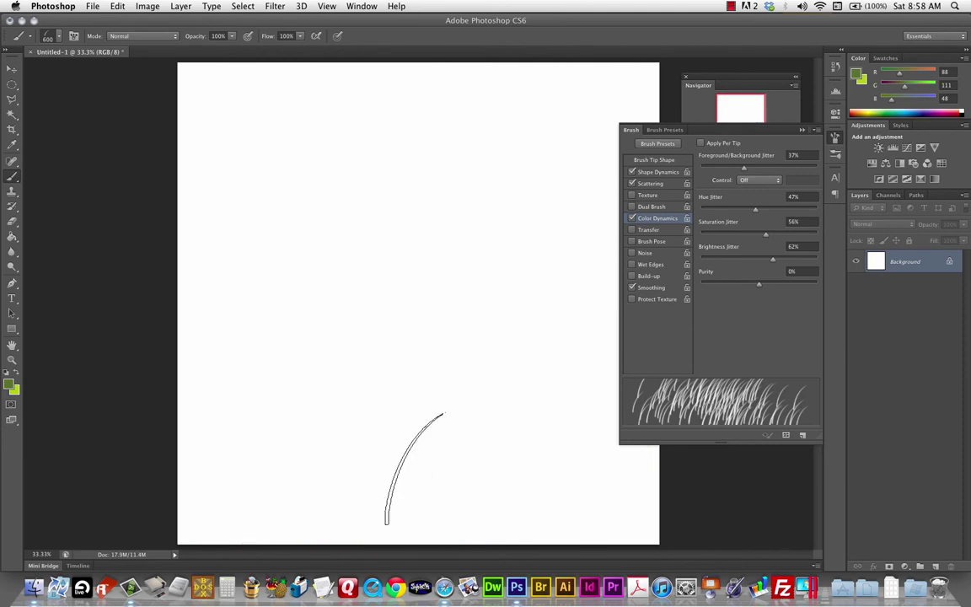
Step: Choose a Round Point bristle tip in the Brush Tip Shape settings
click(658, 144)
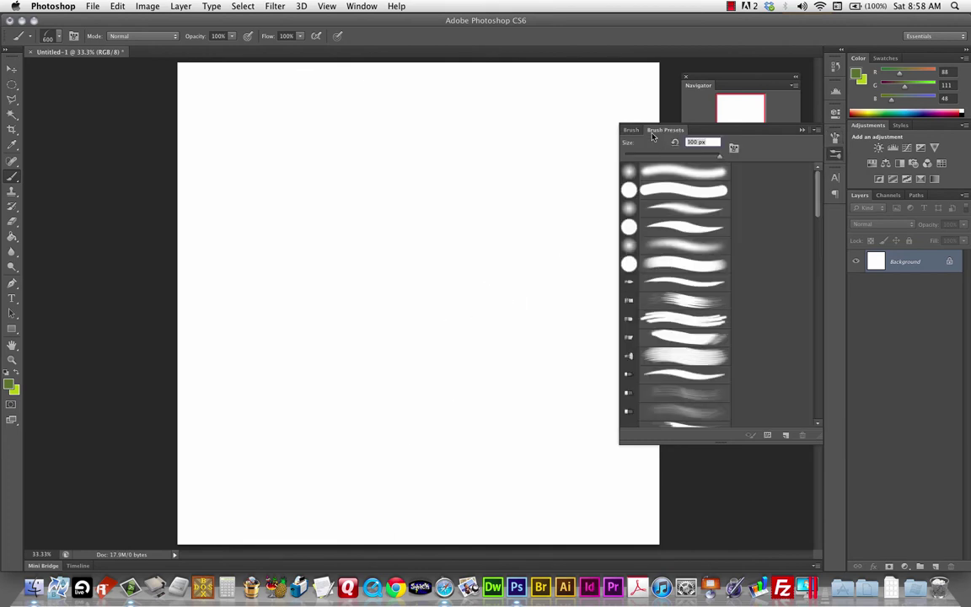
click(636, 131)
click(664, 159)
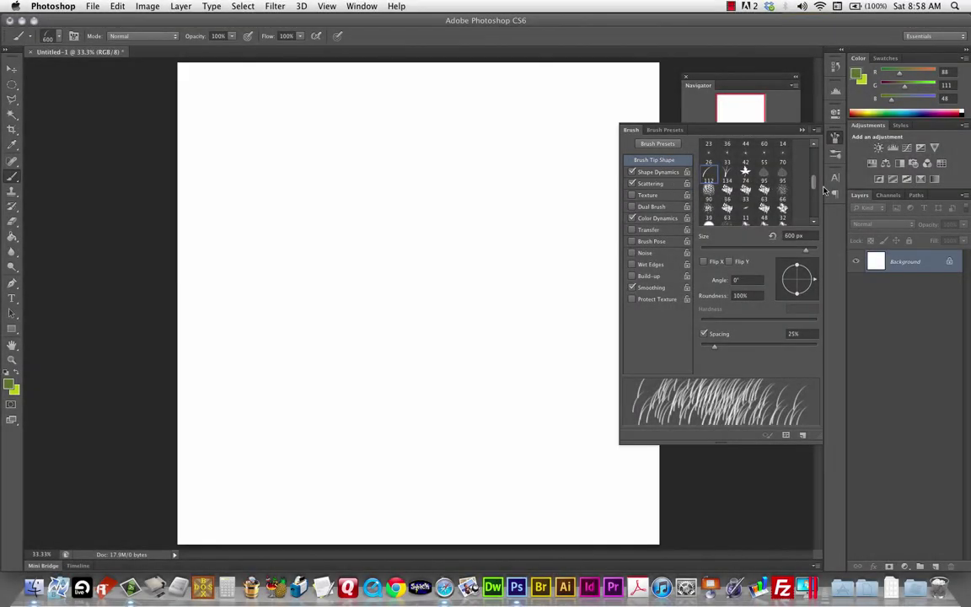
drag(813, 182, 816, 159)
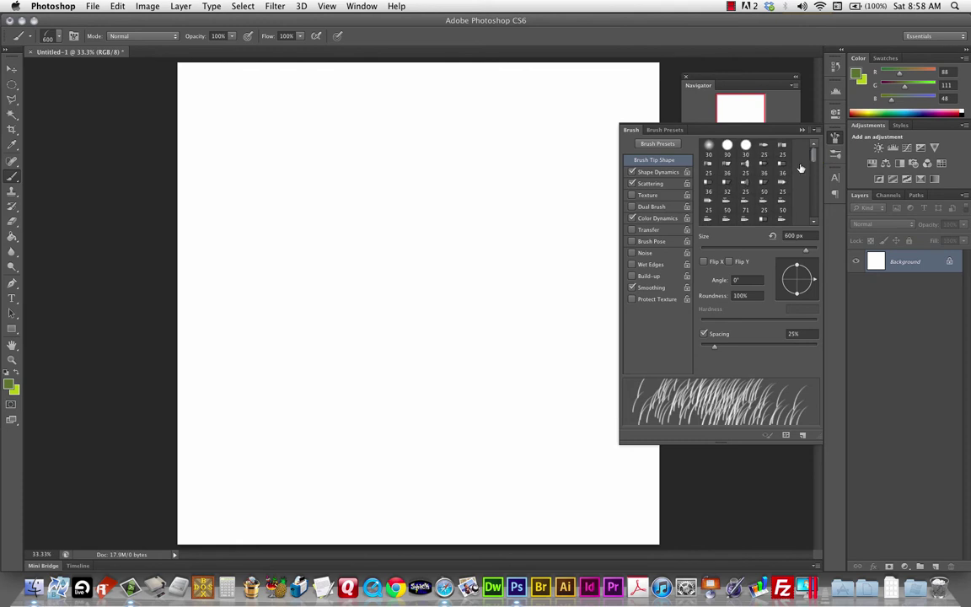
click(765, 153)
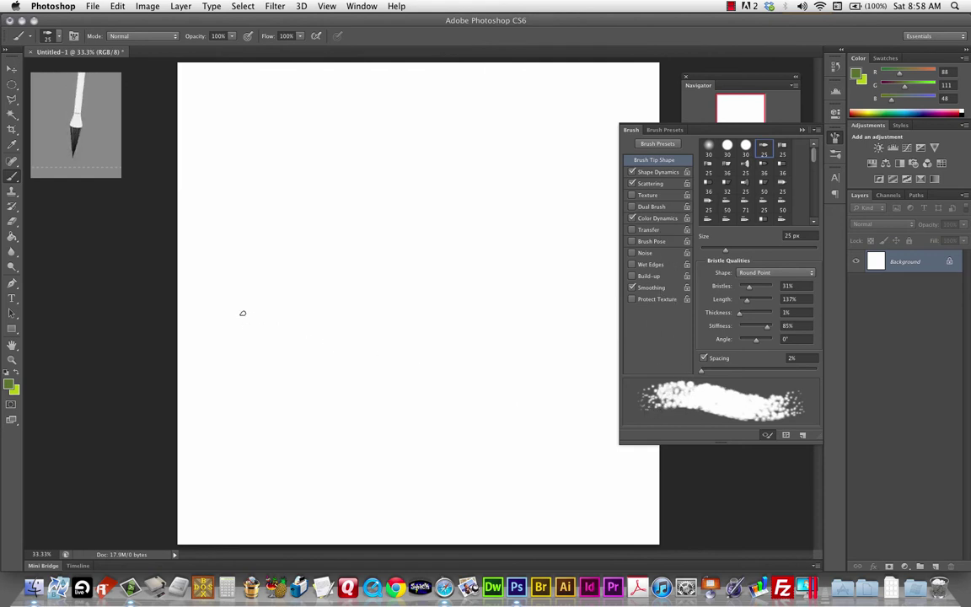
Step: Test the bristle brush, enlarge it to 90 px, and undo the test strokes
mouse_move(242, 313)
mouse_down()
mouse_move(307, 285)
mouse_move(343, 317)
mouse_move(389, 337)
mouse_move(441, 336)
mouse_move(483, 362)
mouse_move(494, 376)
mouse_move(479, 386)
mouse_move(377, 413)
mouse_move(369, 441)
mouse_move(407, 460)
mouse_up()
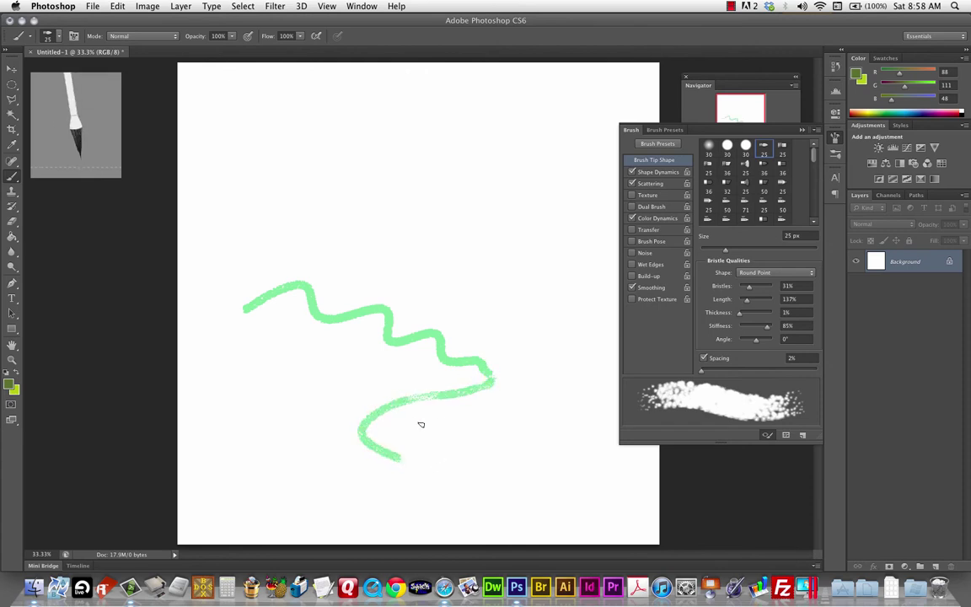
key(bracketright)
key(bracketright)
key(bracketright)
key(bracketright)
key(bracketright)
key(bracketright)
key(bracketright)
key(bracketright)
key(bracketright)
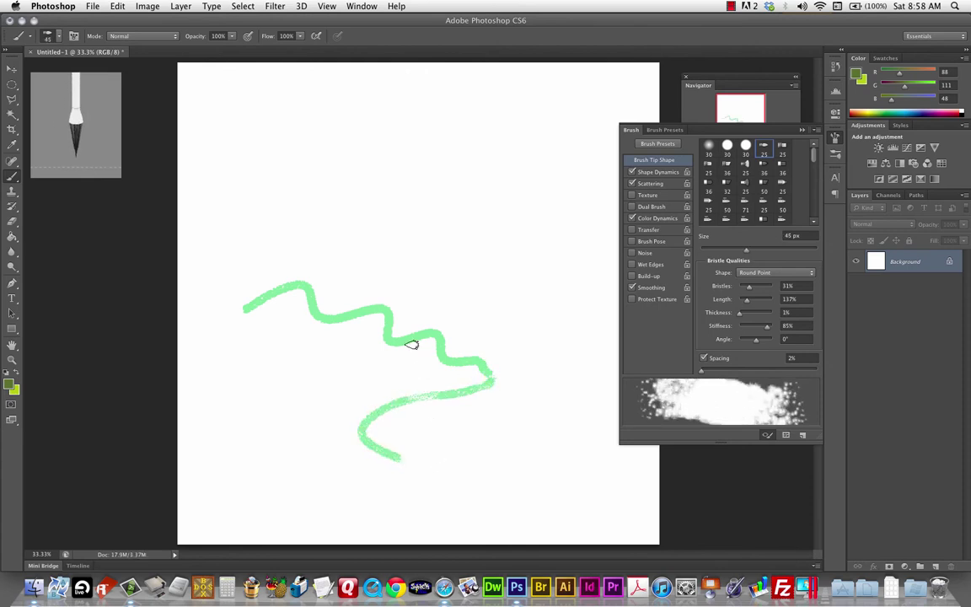
mouse_move(337, 181)
mouse_down()
mouse_move(387, 201)
mouse_move(456, 246)
mouse_move(527, 325)
mouse_move(538, 370)
mouse_move(551, 444)
mouse_move(535, 455)
mouse_move(484, 455)
mouse_move(446, 492)
mouse_move(422, 486)
mouse_move(415, 510)
mouse_up()
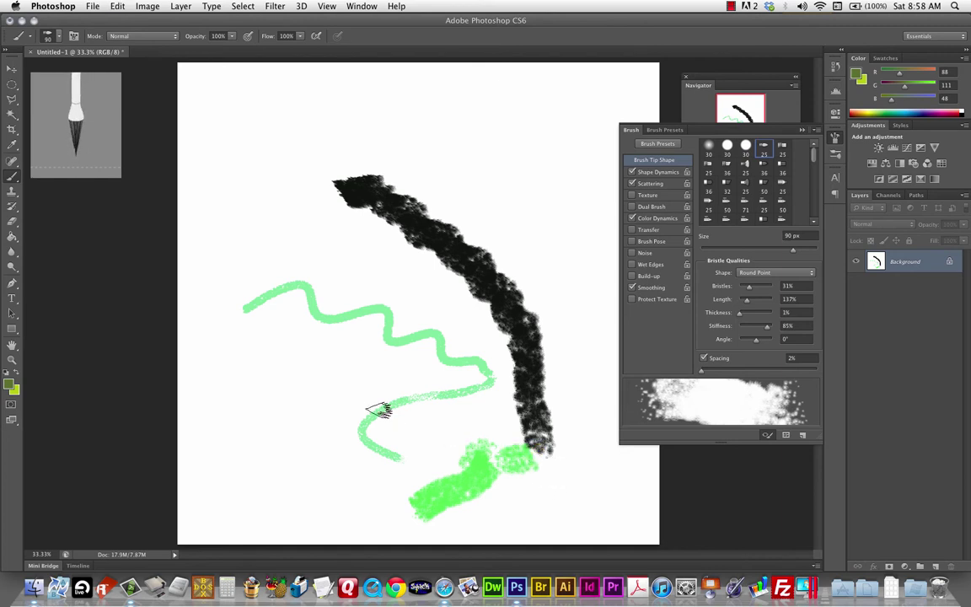
key(super+alt+z)
key(super+alt+z)
key(super+alt+z)
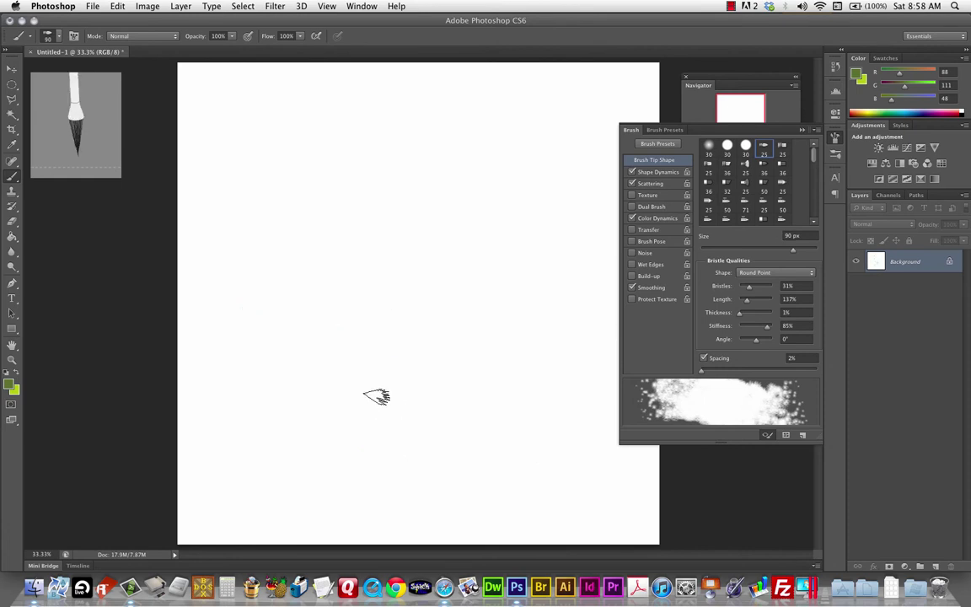
Step: Reset the painting colour to black and turn off Scattering for the bristle brush
click(7, 374)
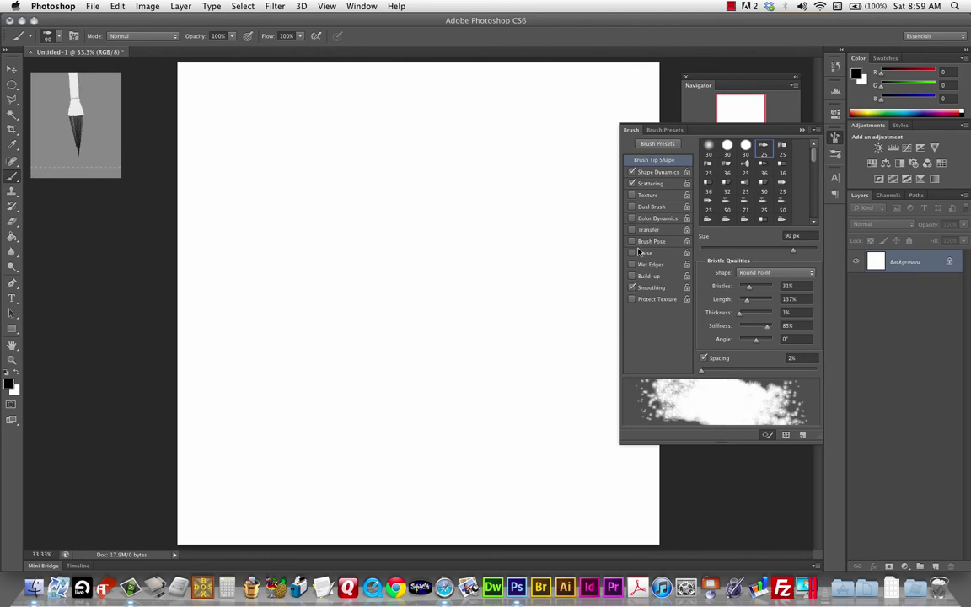
click(632, 184)
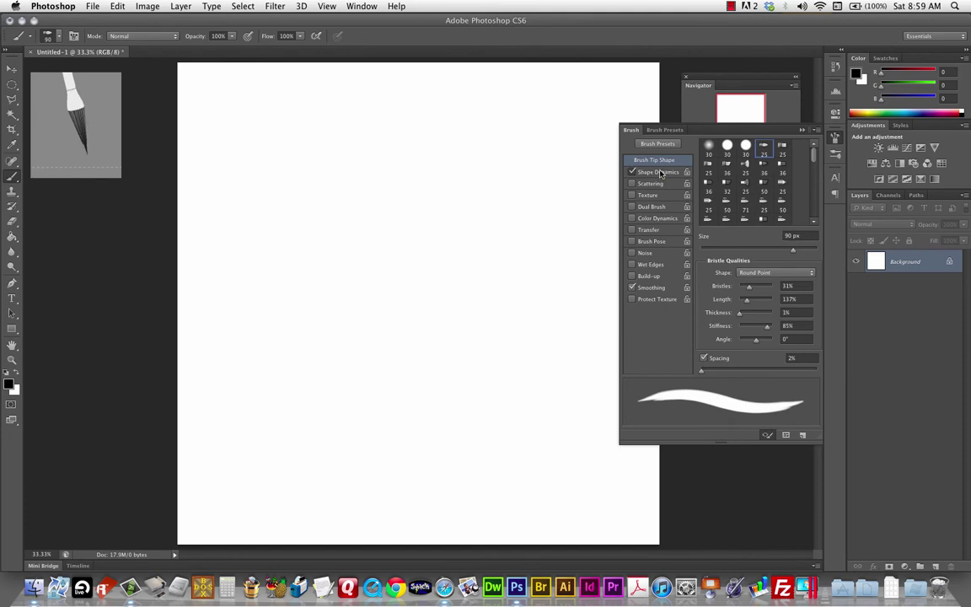
click(644, 173)
Step: Test and undo an S-shaped stroke, then close Untitled-1 without saving
mouse_move(282, 292)
mouse_down()
mouse_move(333, 298)
mouse_move(362, 317)
mouse_move(375, 357)
mouse_move(428, 402)
mouse_move(467, 336)
mouse_move(445, 275)
mouse_move(490, 228)
mouse_move(537, 325)
mouse_move(544, 385)
mouse_move(496, 458)
mouse_move(393, 487)
mouse_up()
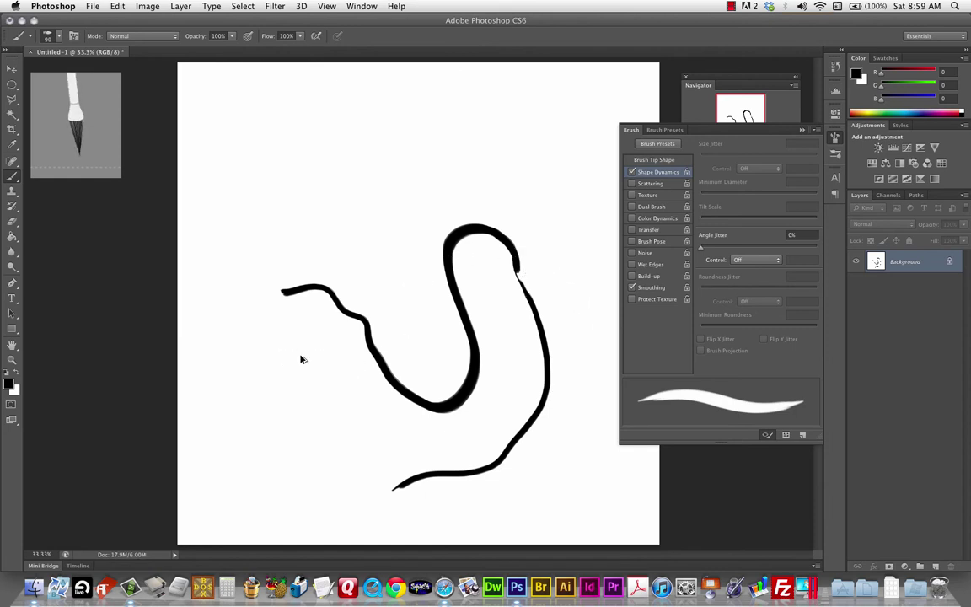
key(super+z)
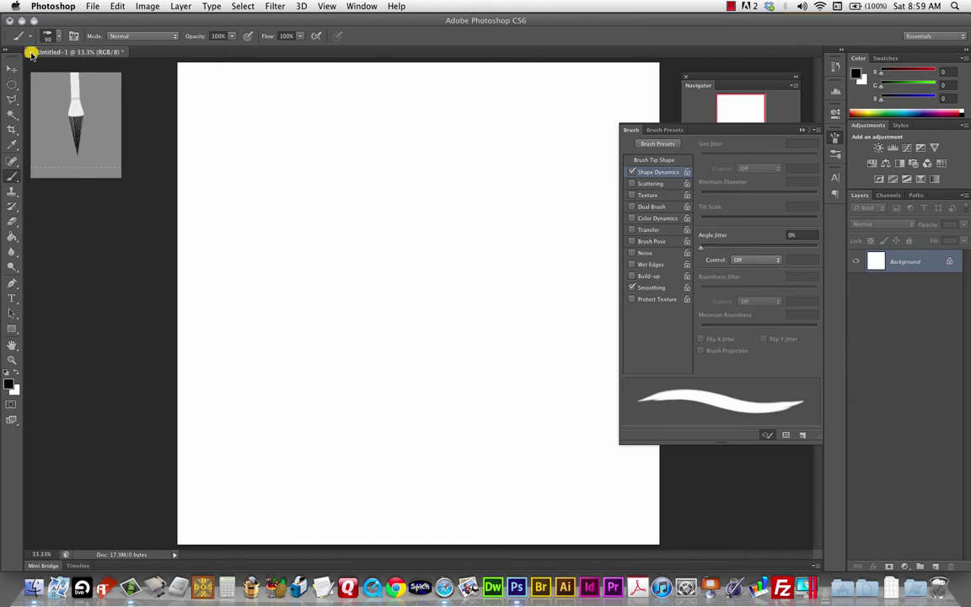
key(super+w)
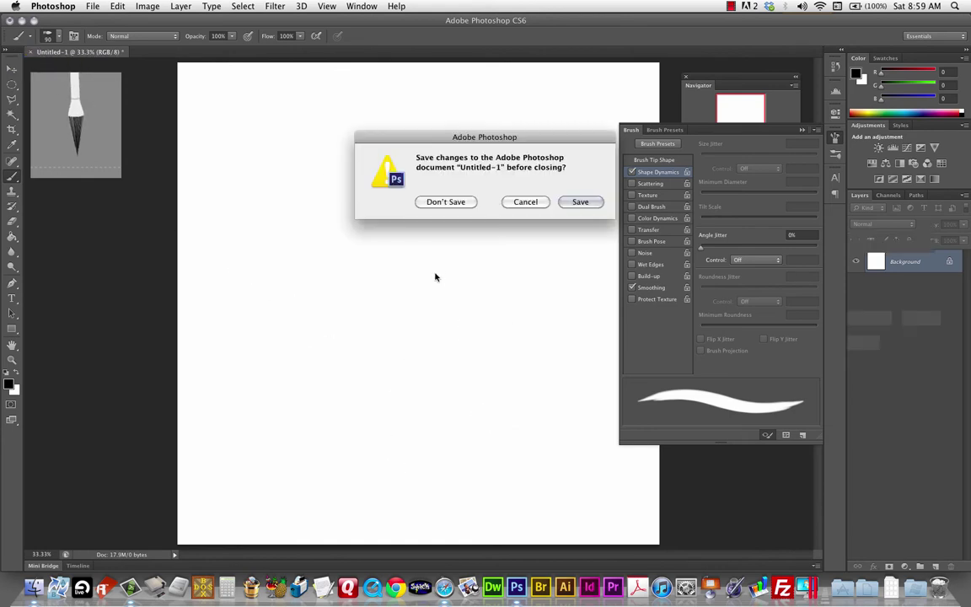
click(448, 202)
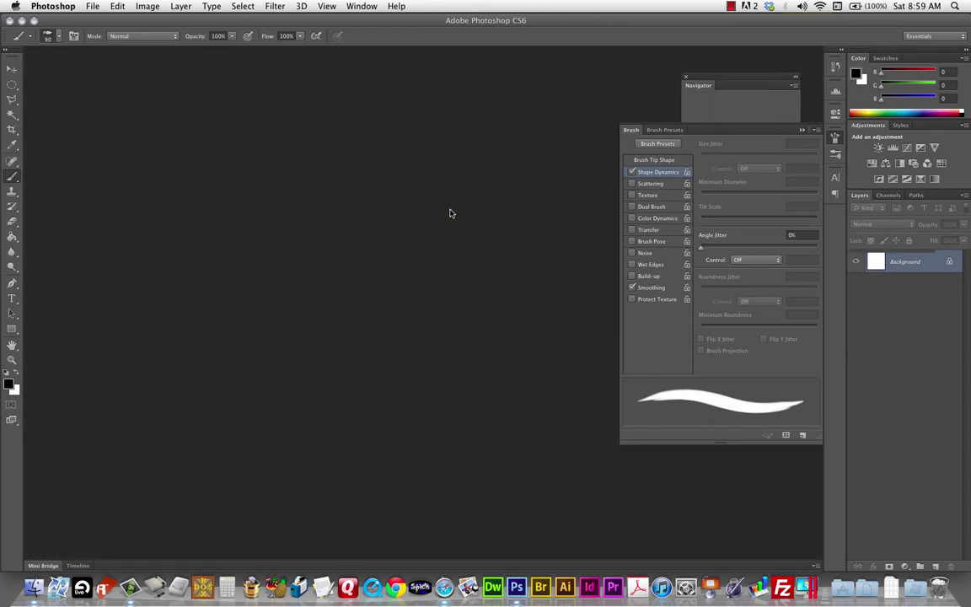
Step: Download balance_thumbnail_template from the D2L 04_Balance assignments to open it in Photoshop
click(444, 588)
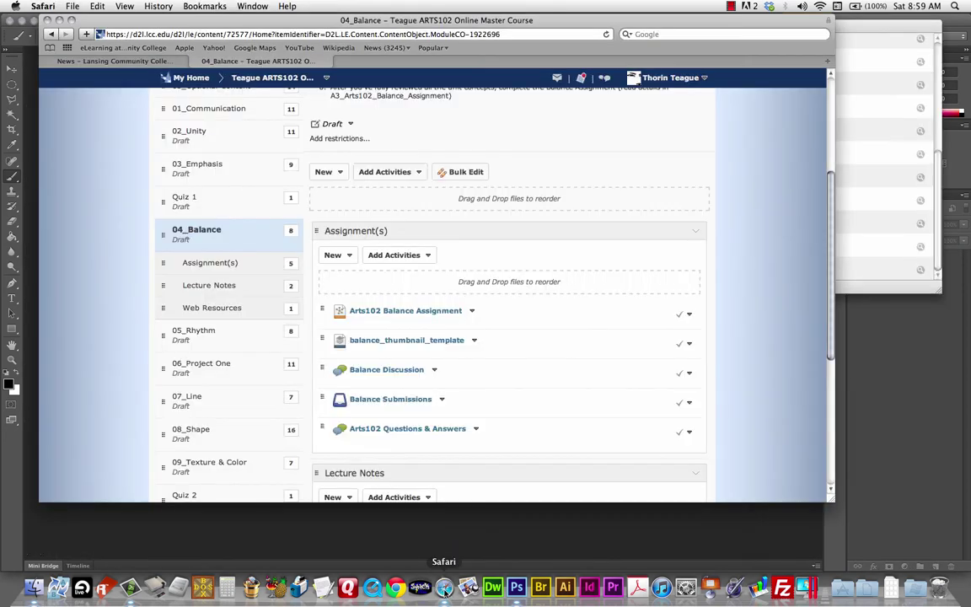
click(405, 340)
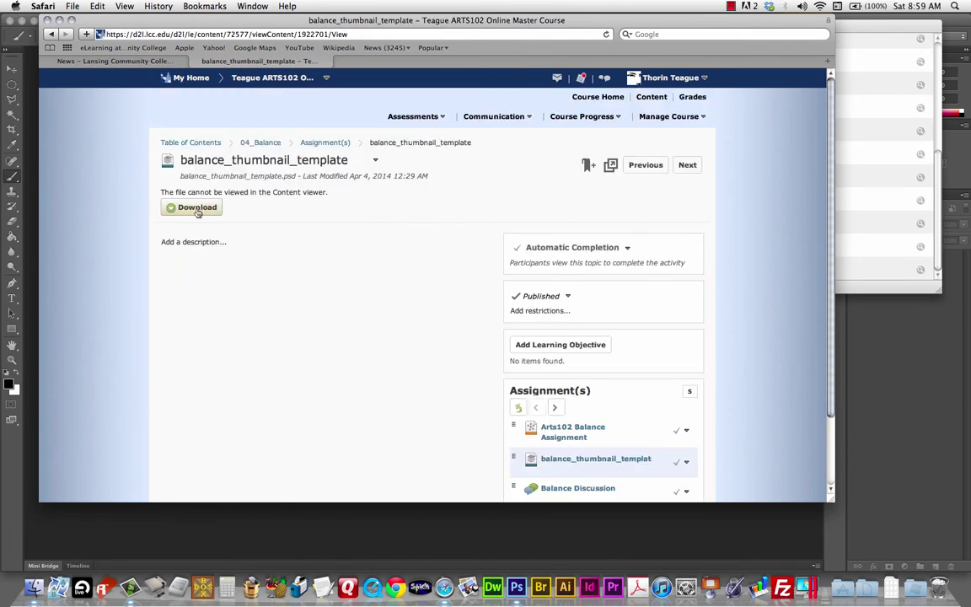
click(197, 207)
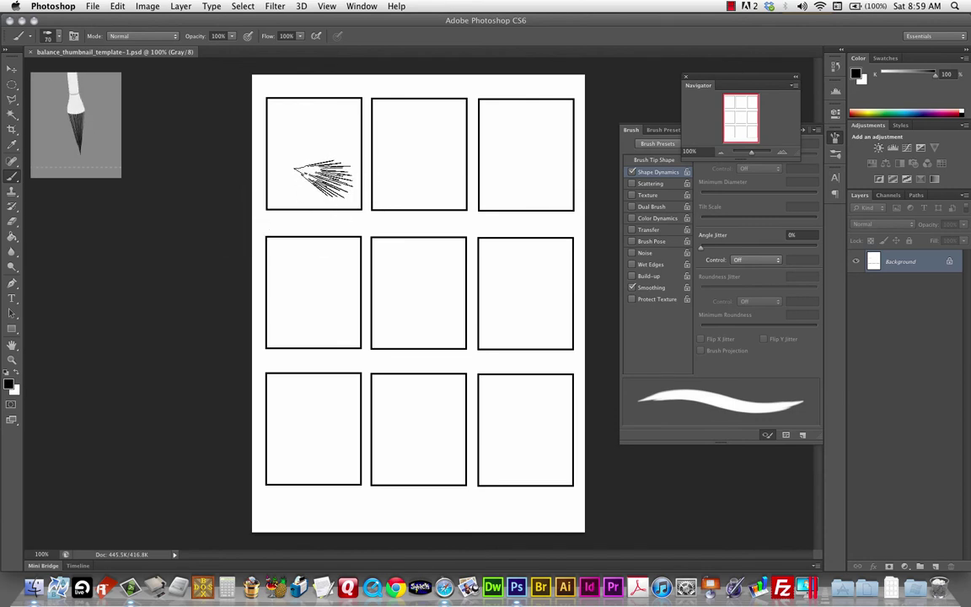
Step: Shrink the bristle brush to 10 px, test a scribble on the top panels, then undo it
key(bracketleft)
key(bracketleft)
key(bracketleft)
key(bracketleft)
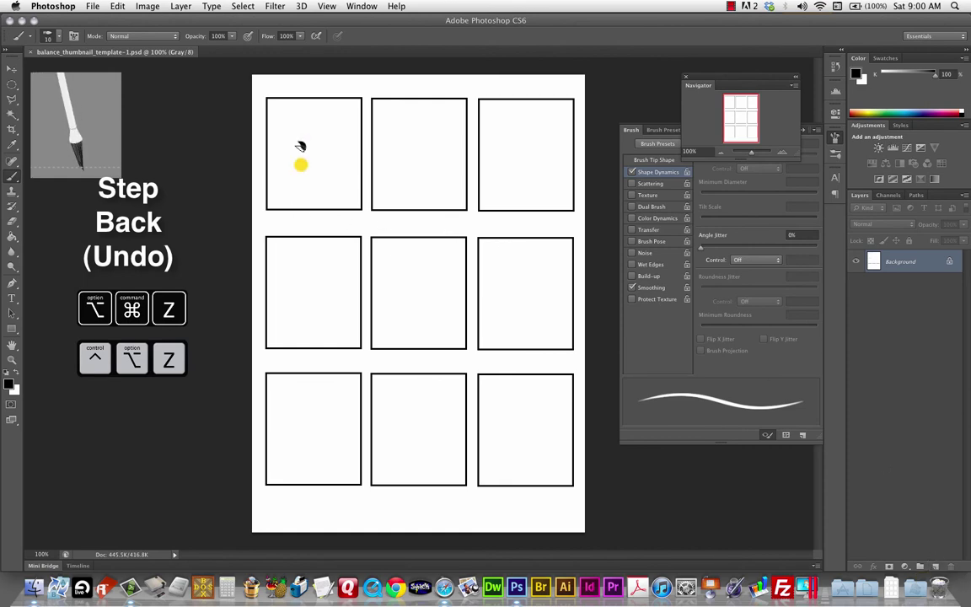
mouse_move(299, 150)
mouse_down()
mouse_move(346, 191)
mouse_move(448, 186)
mouse_move(428, 254)
mouse_move(460, 286)
mouse_up()
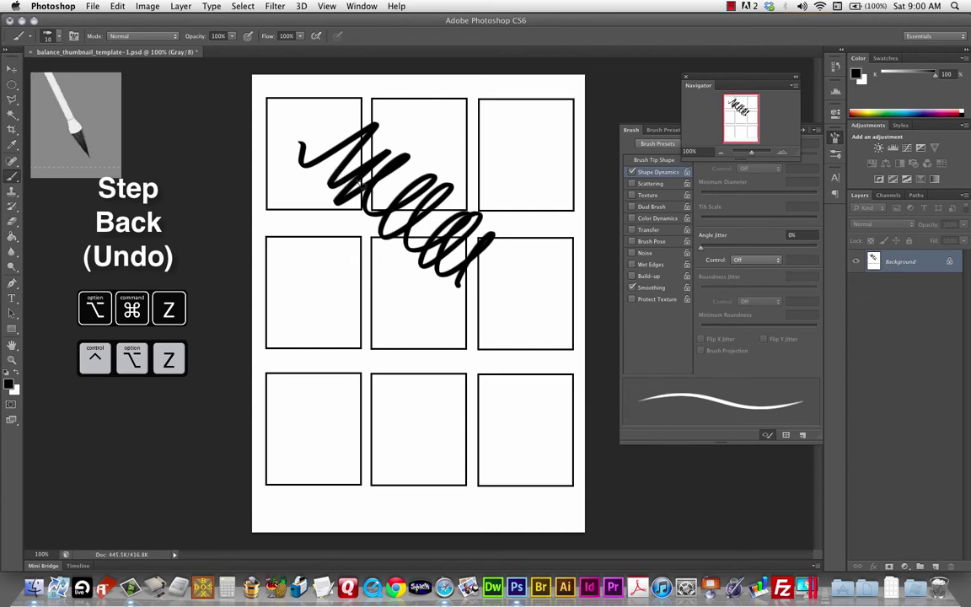
key(alt+super+z)
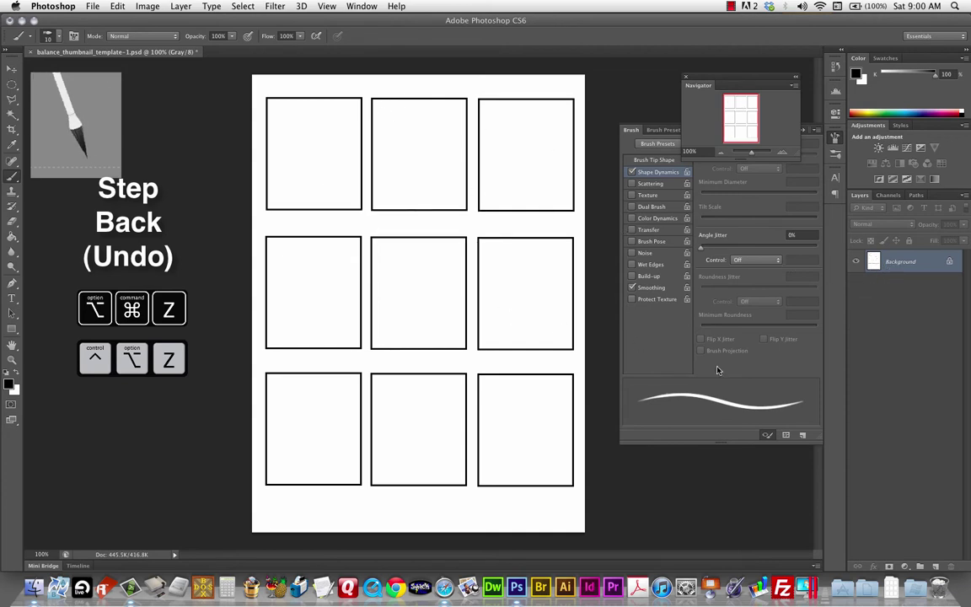
Step: Add Layer 1 above Background and rename it Sym 1
click(935, 566)
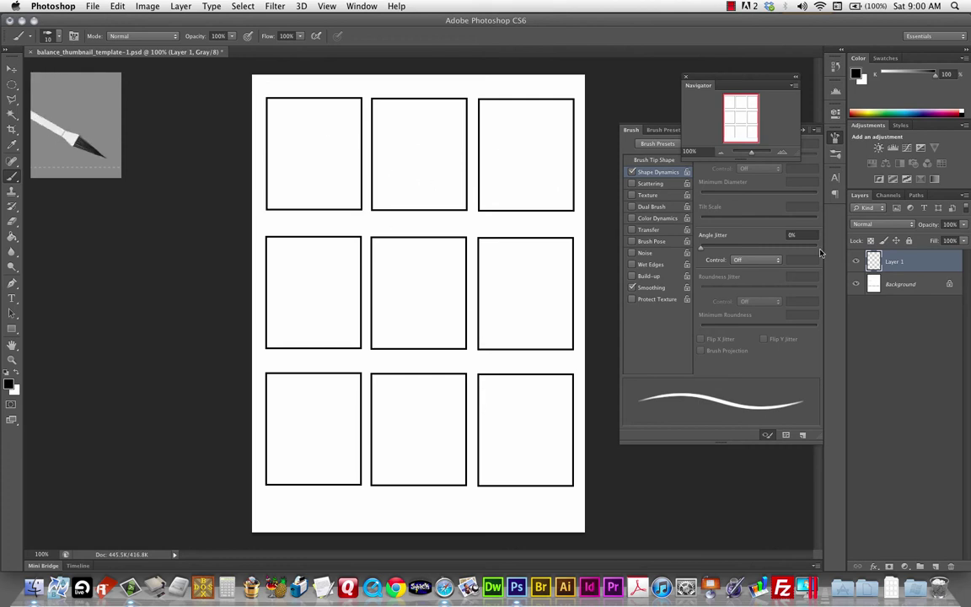
click(894, 263)
click(895, 264)
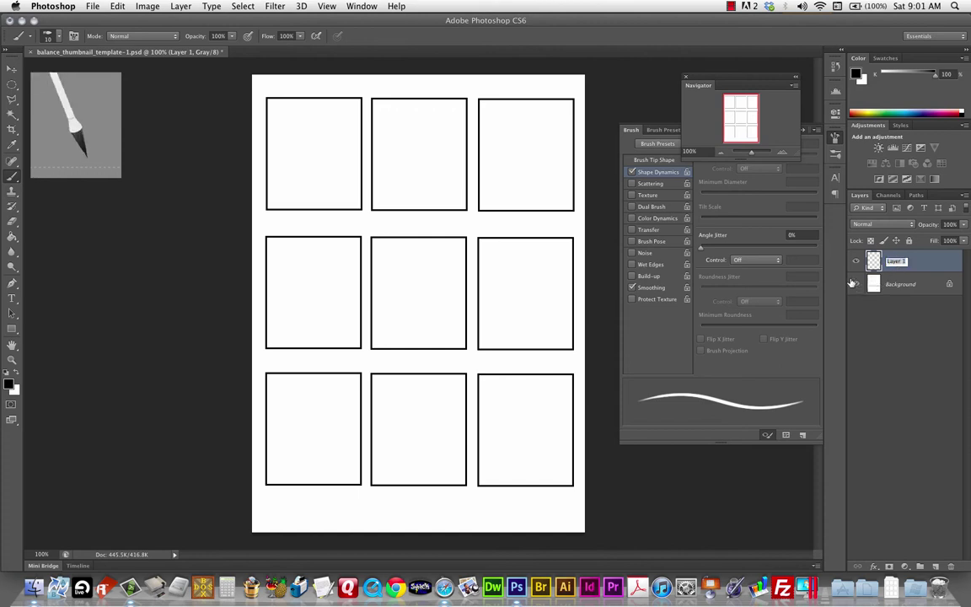
text(S)
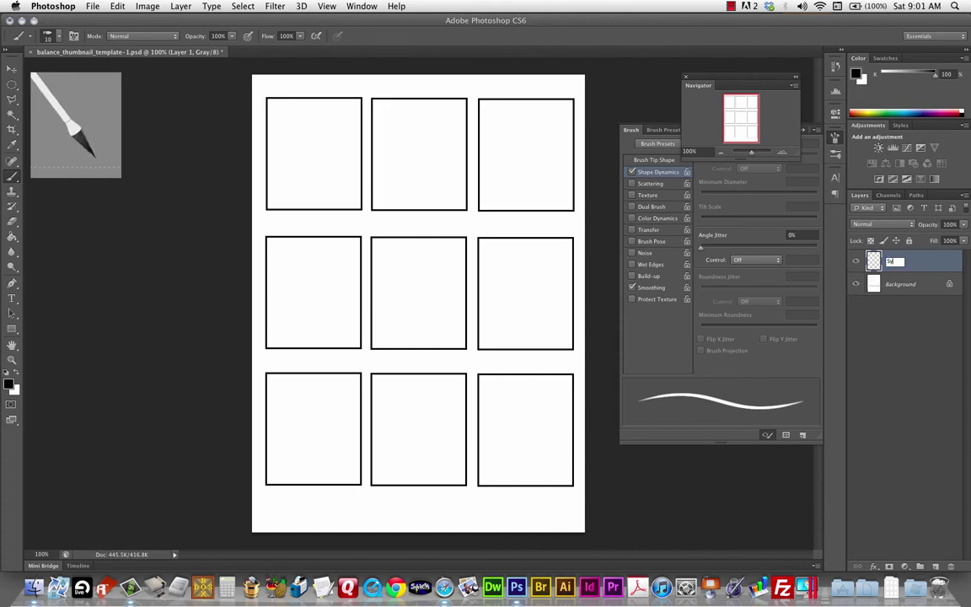
text(ym 1)
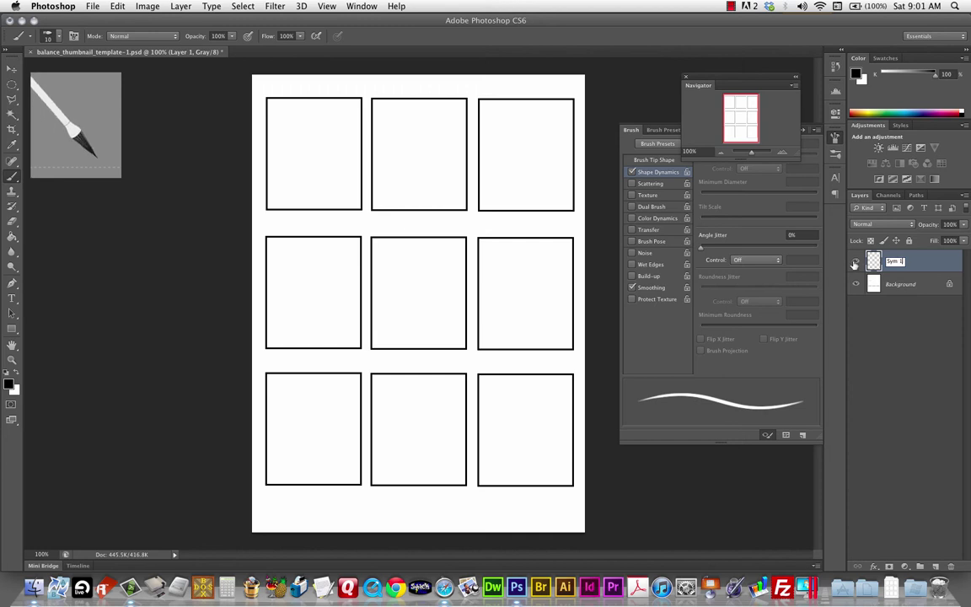
key(Return)
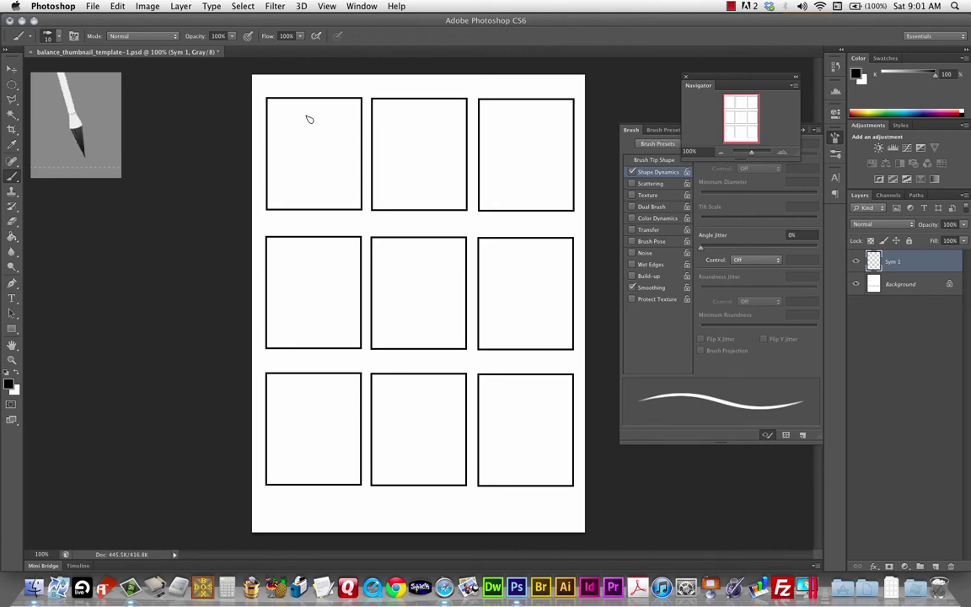
Step: On Sym 1, draw a straight vertical line through the first panel and a squiggle left of it
shift+click(312, 219)
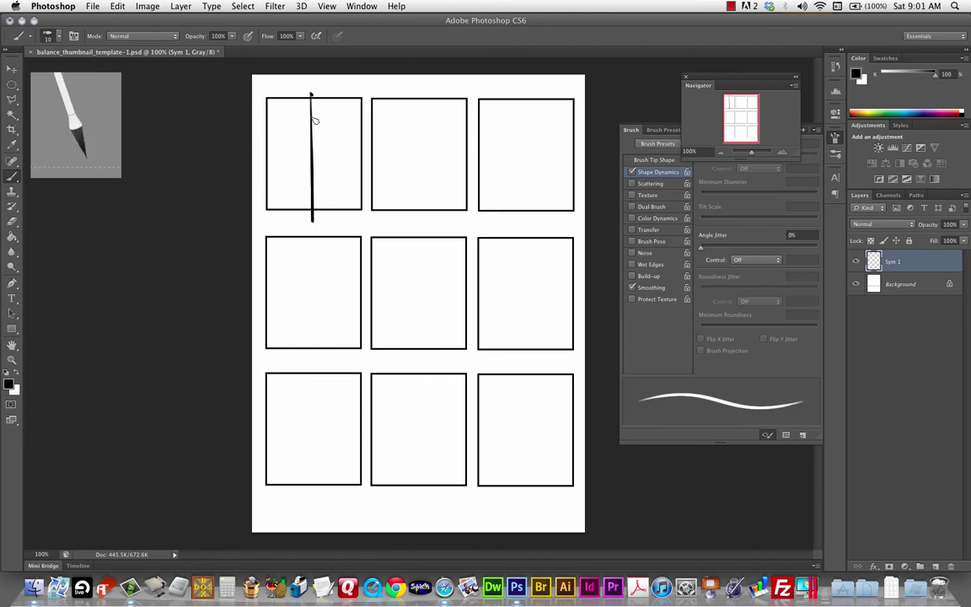
key(ctrl+z)
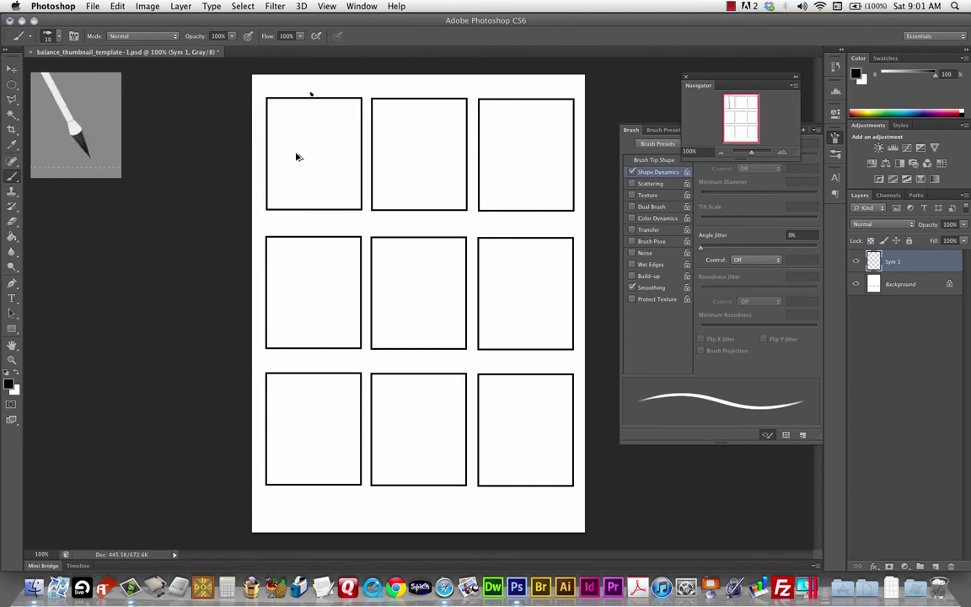
click(312, 93)
shift+click(312, 219)
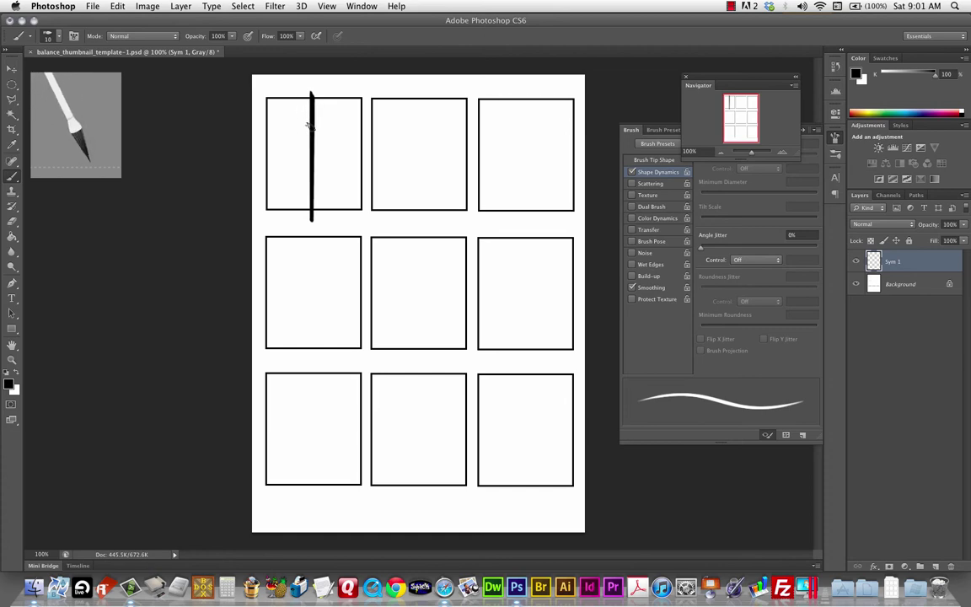
mouse_move(308, 125)
mouse_down()
mouse_move(269, 125)
mouse_move(290, 147)
mouse_move(281, 193)
mouse_move(316, 194)
mouse_up()
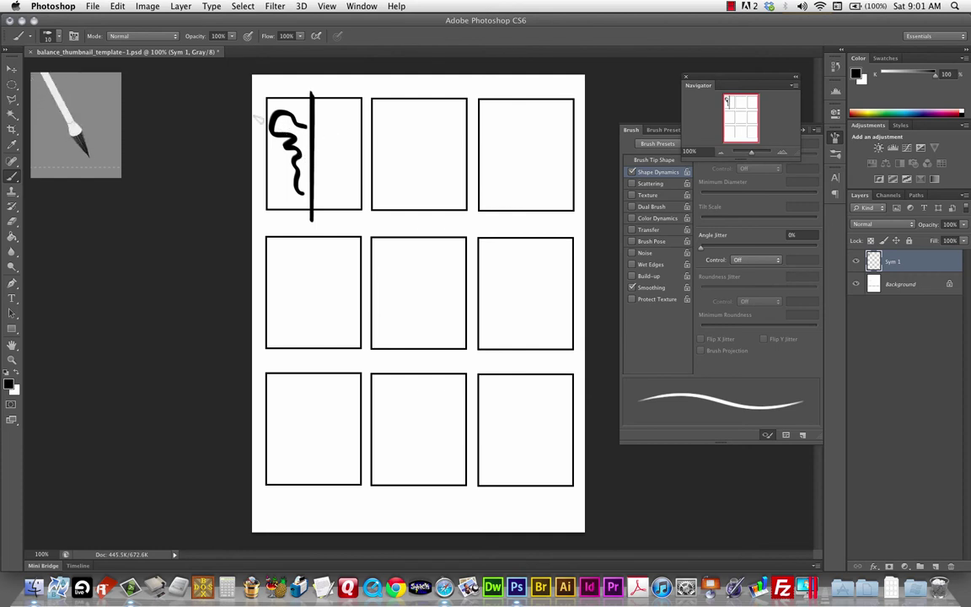
key(m)
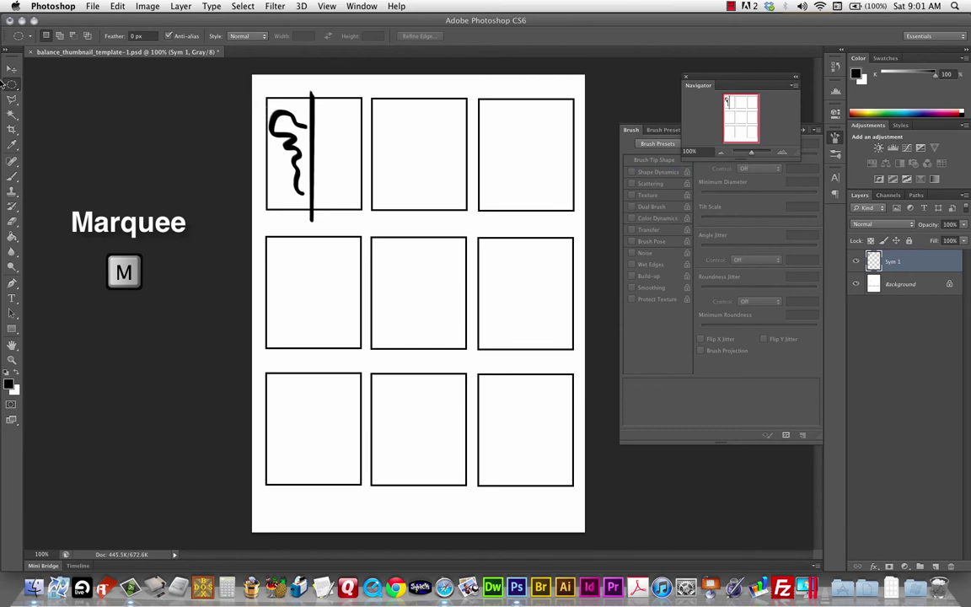
Step: Select the left squiggle with the rectangular marquee and move a copy right of the dividing line
drag(12, 84, 49, 83)
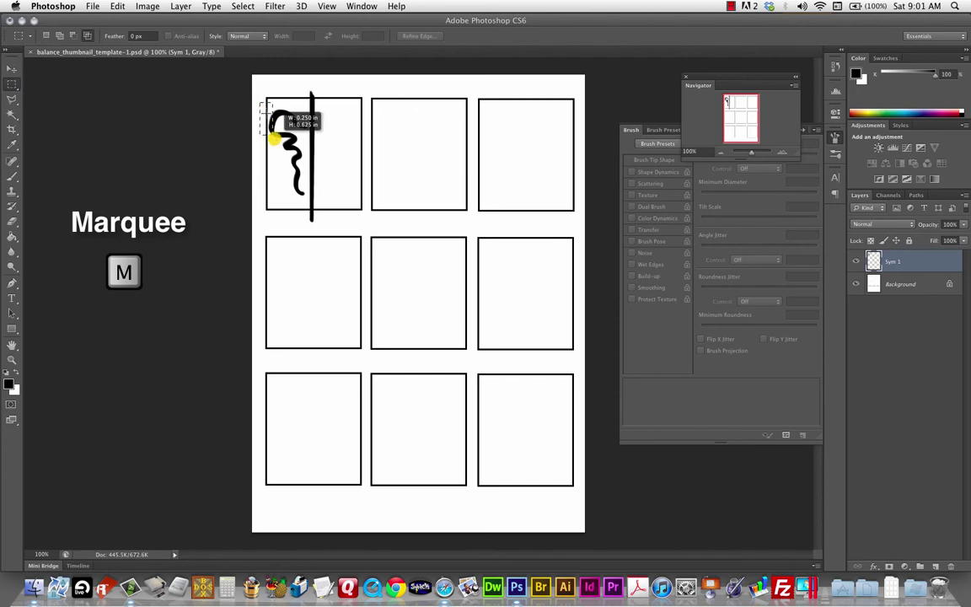
drag(274, 139, 305, 216)
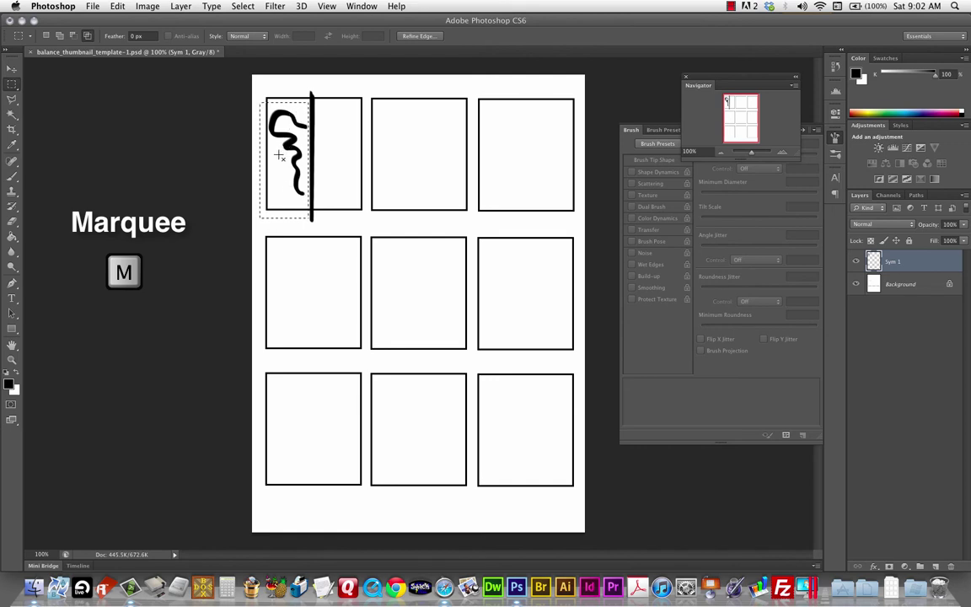
key(v)
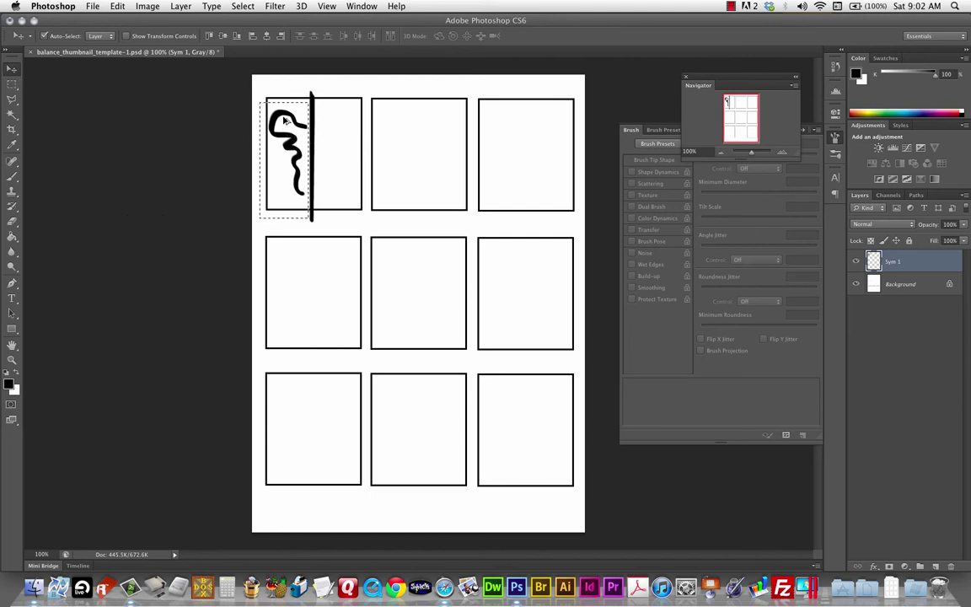
key(v)
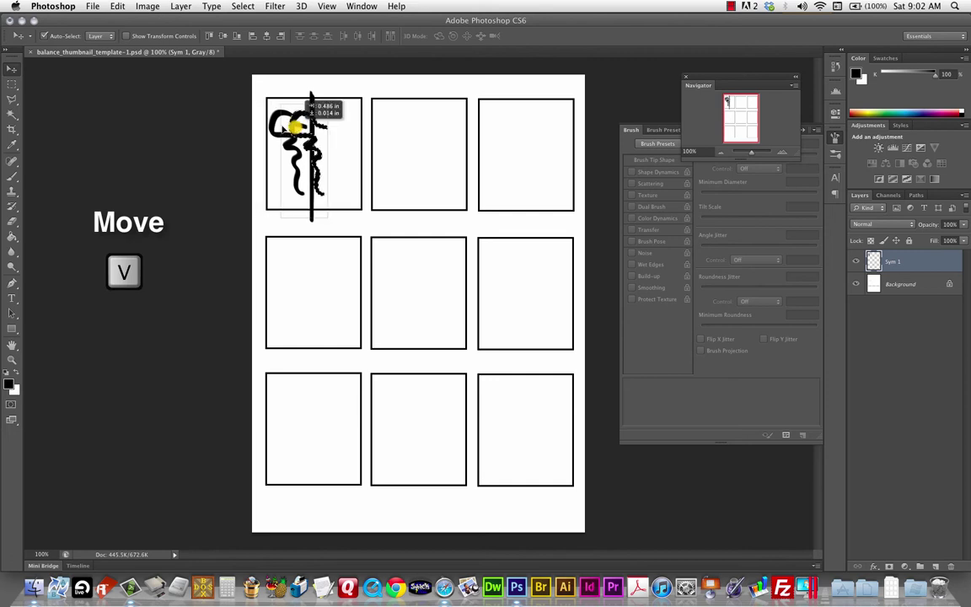
drag(320, 129, 324, 132)
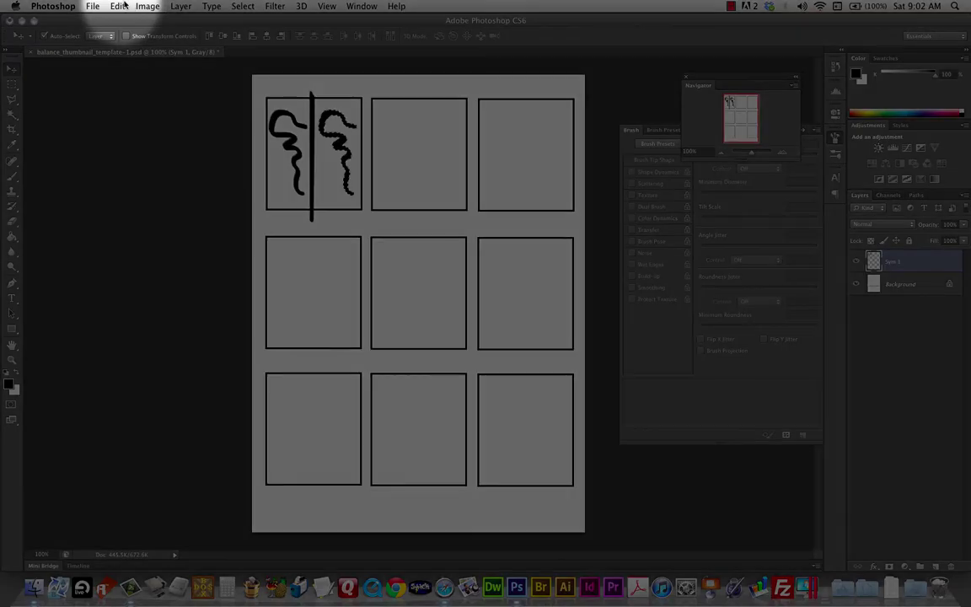
Step: Flip the right squiggle horizontally and reposition it to mirror the left one across the line
click(120, 7)
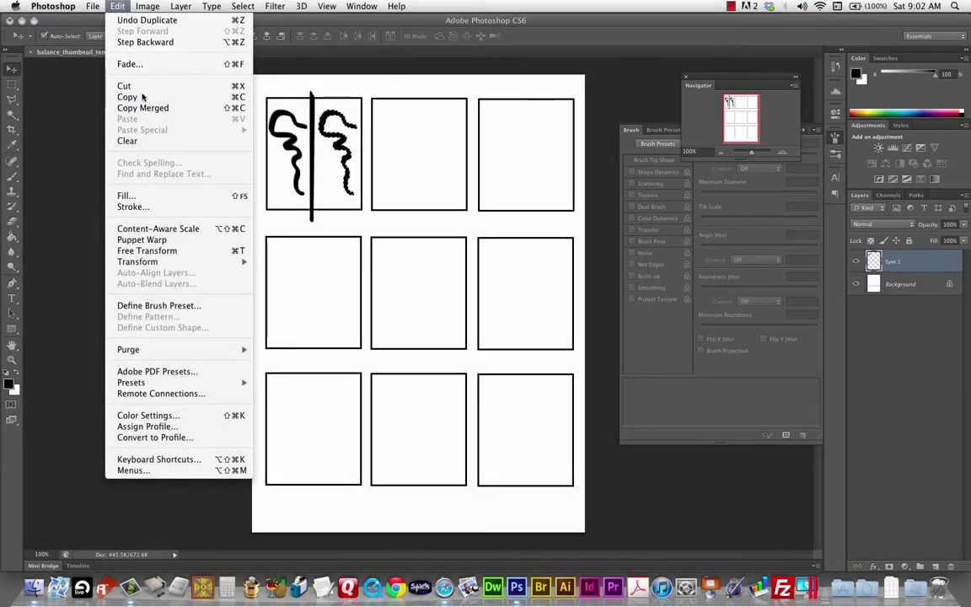
mouse_move(135, 262)
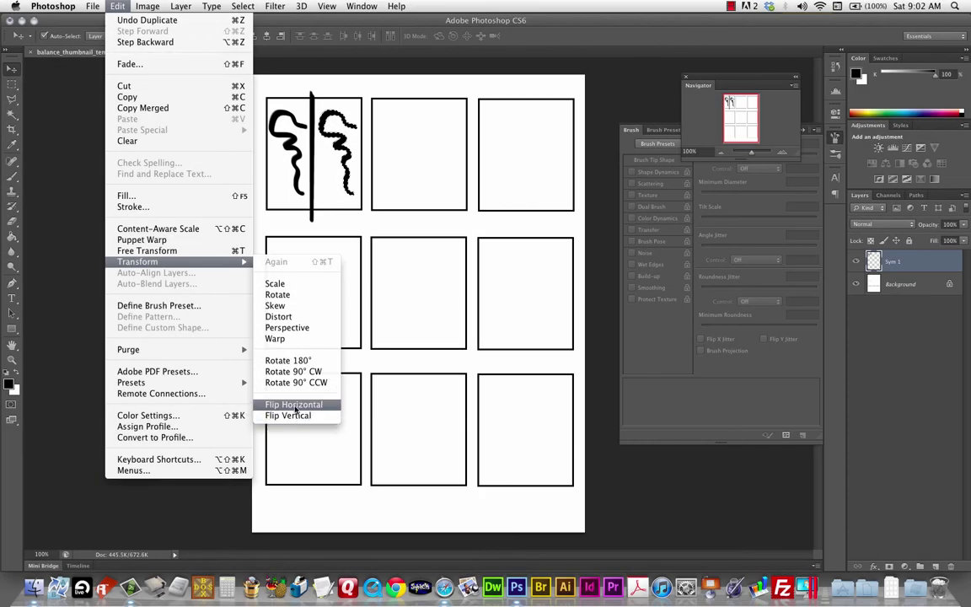
click(294, 407)
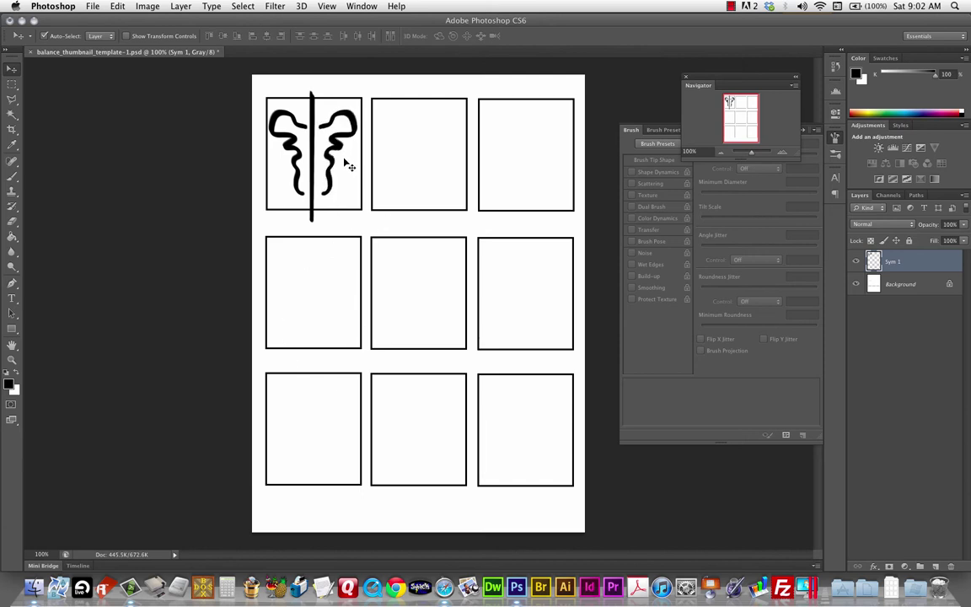
mouse_move(325, 130)
mouse_down()
mouse_move(330, 141)
mouse_move(350, 145)
mouse_up()
drag(340, 127, 347, 106)
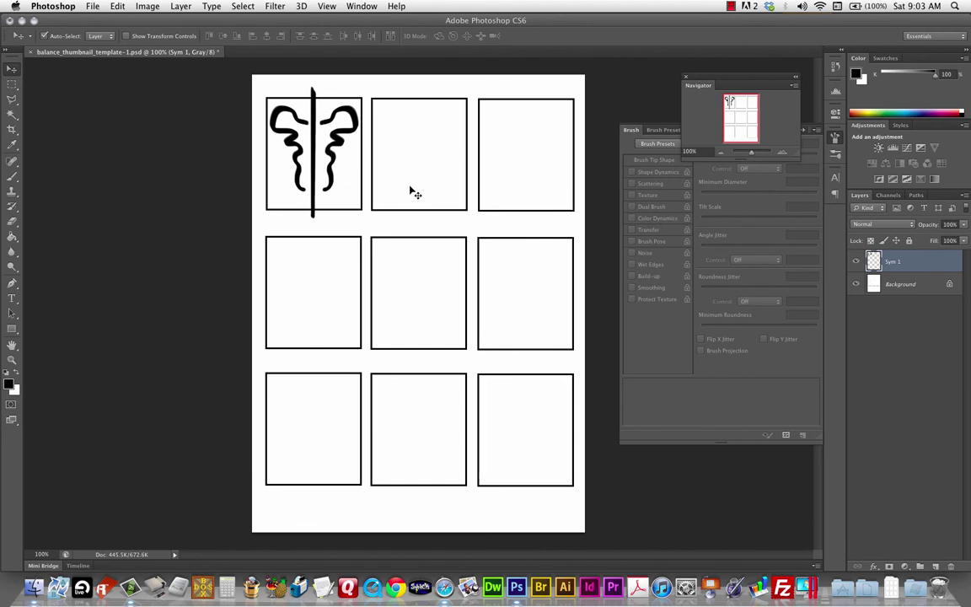
Step: Create a new empty layer above Sym 1 and name it 'Sym 2'
key(b)
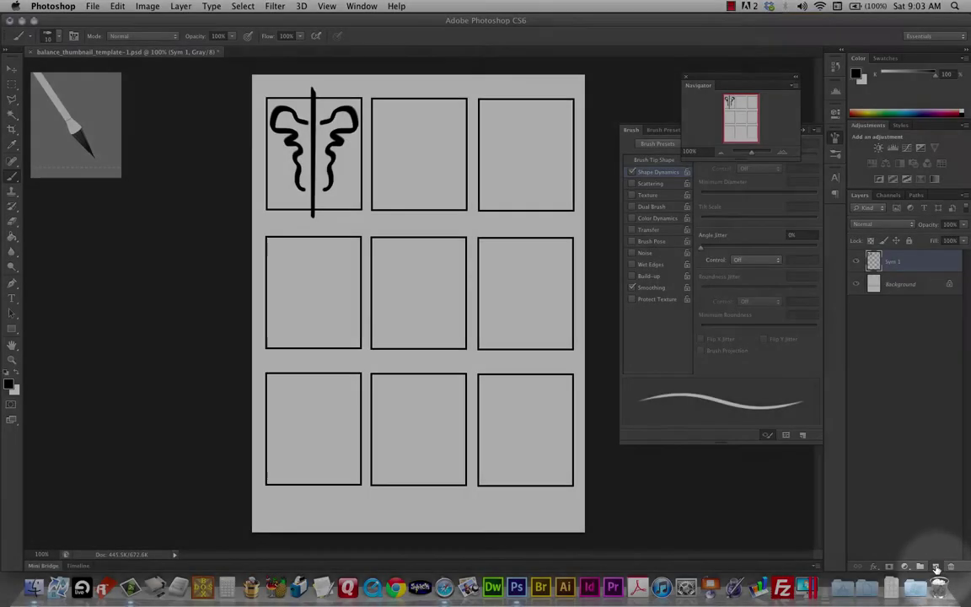
click(935, 566)
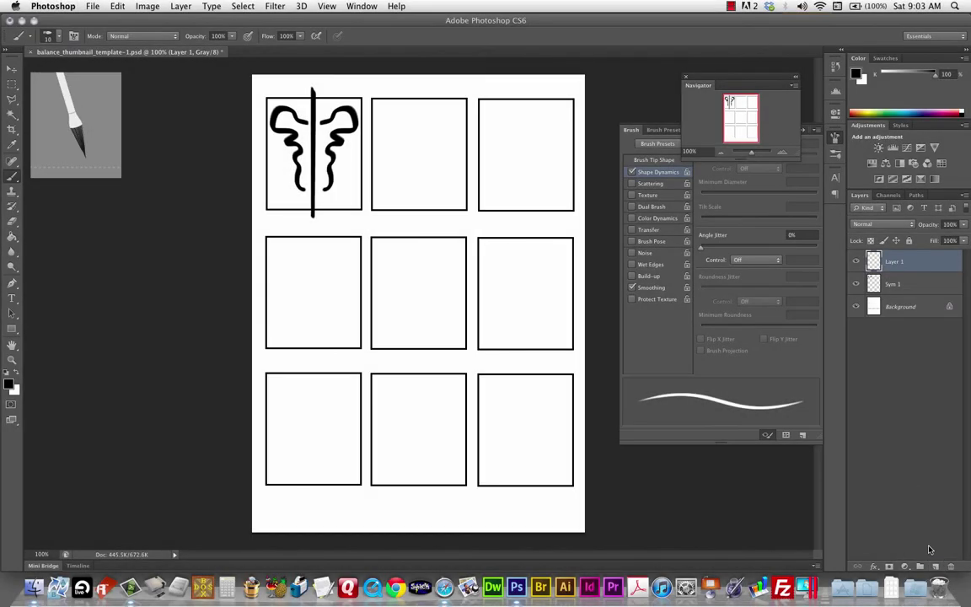
double_click(895, 261)
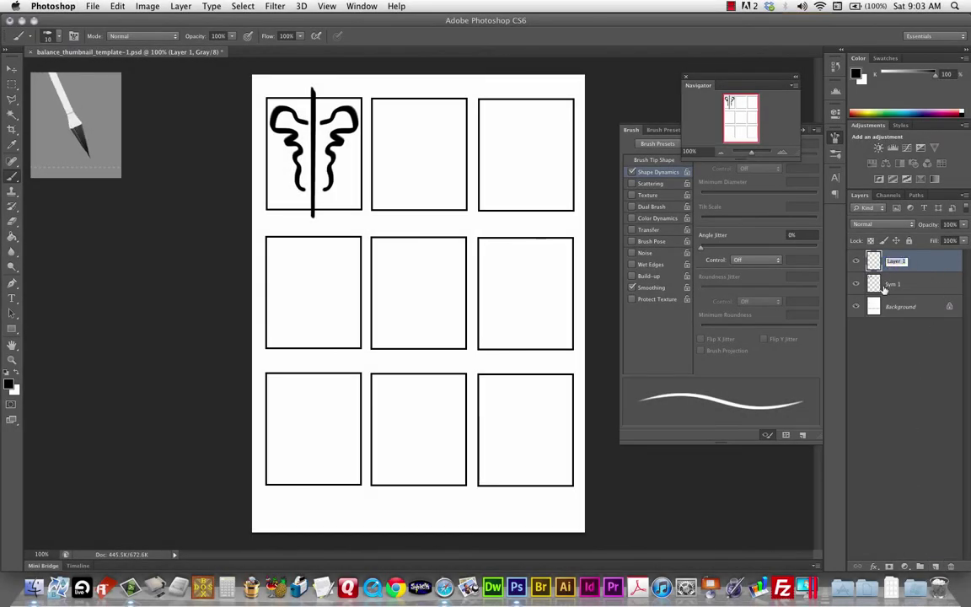
text(Sym)
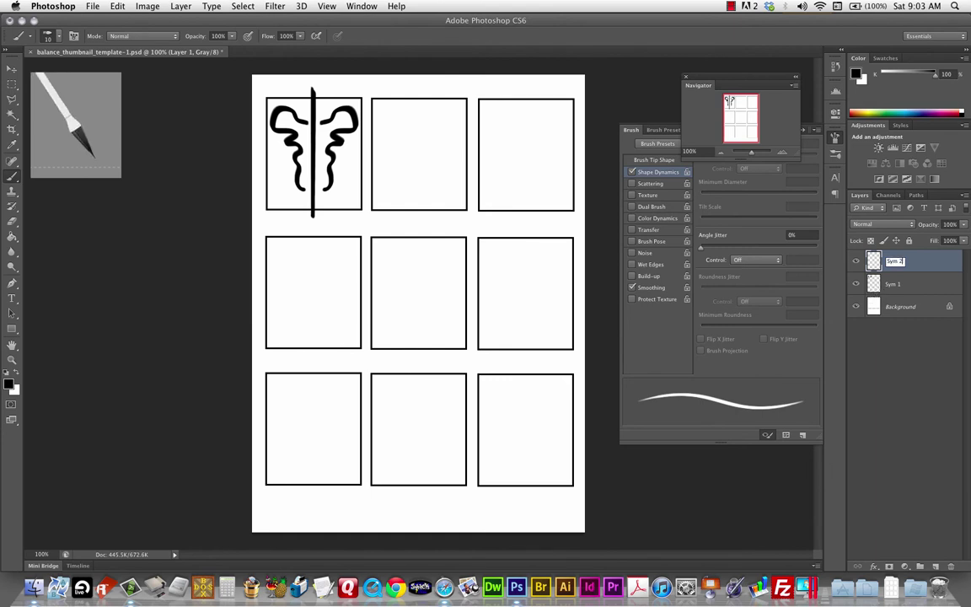
text( 2)
key(Return)
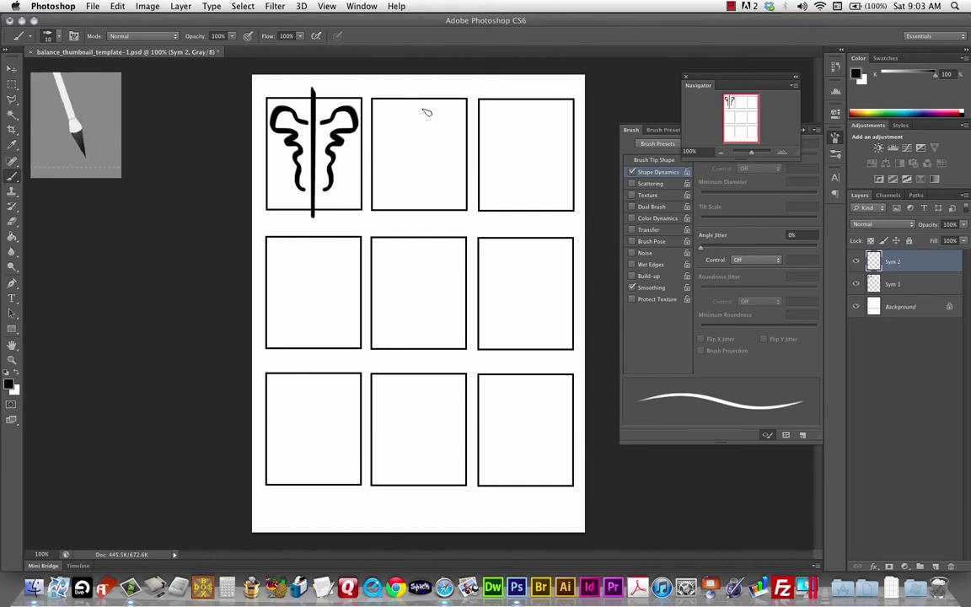
Step: Paint a straight vertical line through the second panel and nudge it slightly right
drag(412, 90, 412, 225)
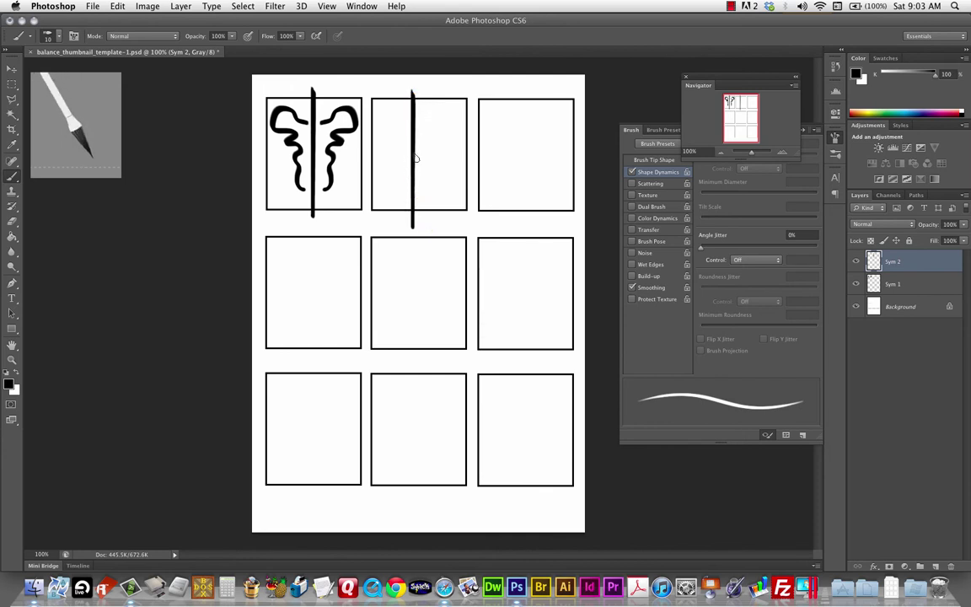
key(v)
drag(413, 132, 422, 131)
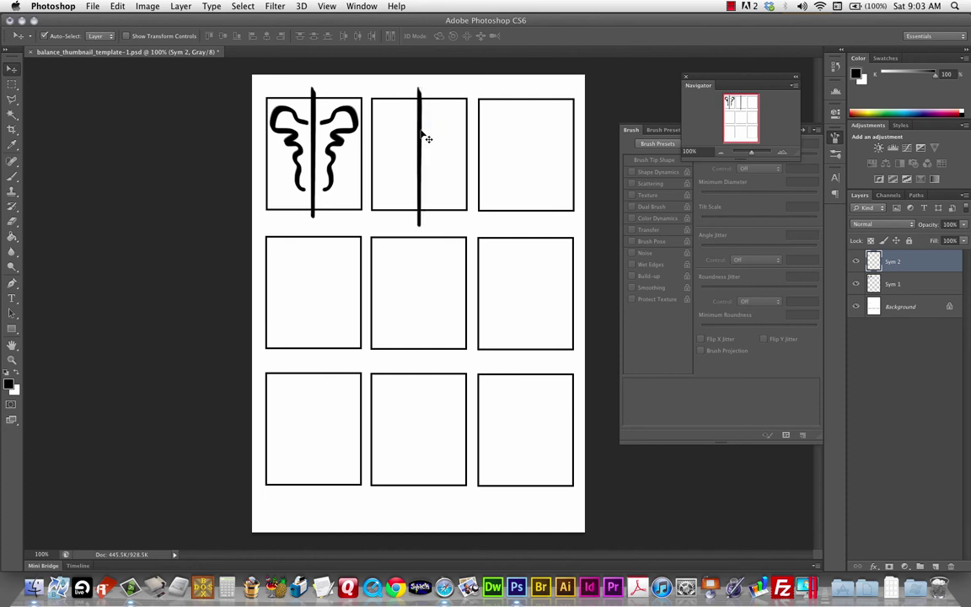
key(b)
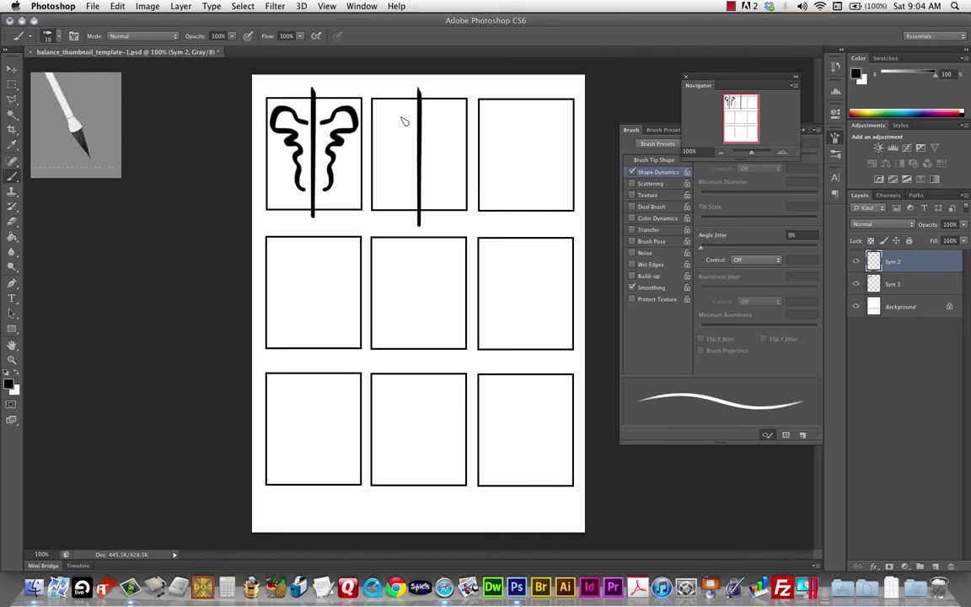
Step: Paint a thick black ink blob left of the second panel's centre line
drag(405, 120, 403, 127)
mouse_move(411, 120)
mouse_down()
mouse_move(377, 132)
mouse_move(402, 171)
mouse_up()
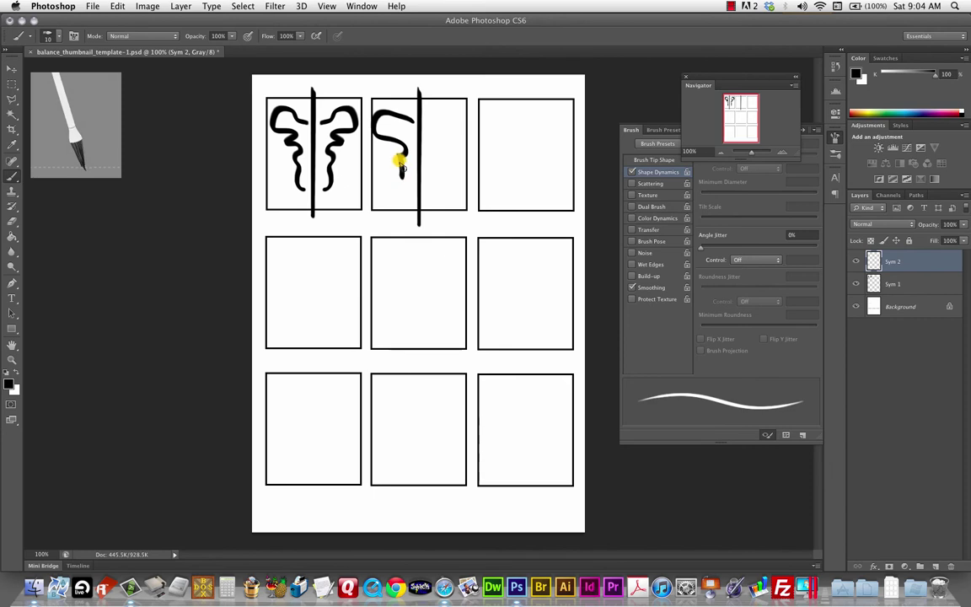
drag(384, 120, 387, 127)
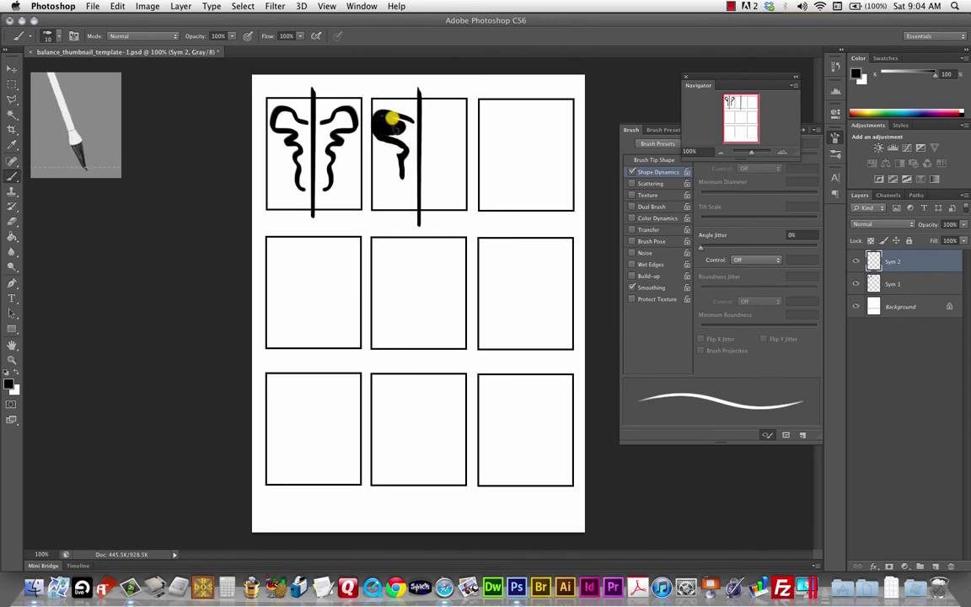
drag(392, 109, 402, 127)
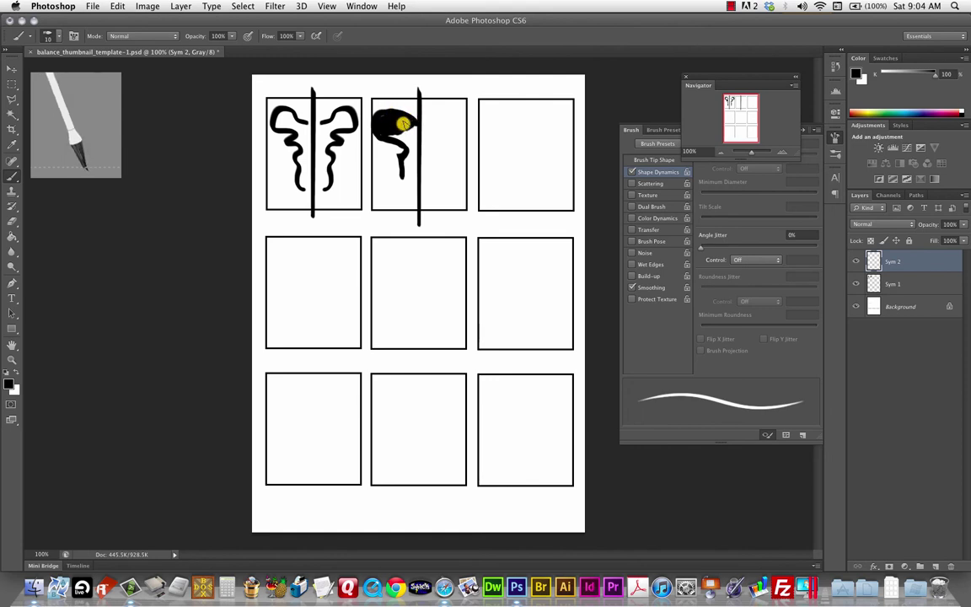
mouse_move(381, 182)
mouse_down()
mouse_move(414, 186)
mouse_move(396, 195)
mouse_move(410, 191)
mouse_move(379, 176)
mouse_move(375, 151)
mouse_move(402, 157)
mouse_move(379, 127)
mouse_move(393, 124)
mouse_move(413, 130)
mouse_move(417, 143)
mouse_move(390, 162)
mouse_move(390, 140)
mouse_move(414, 145)
mouse_move(402, 183)
mouse_move(411, 174)
mouse_move(397, 178)
mouse_move(409, 187)
mouse_up()
drag(394, 111, 415, 125)
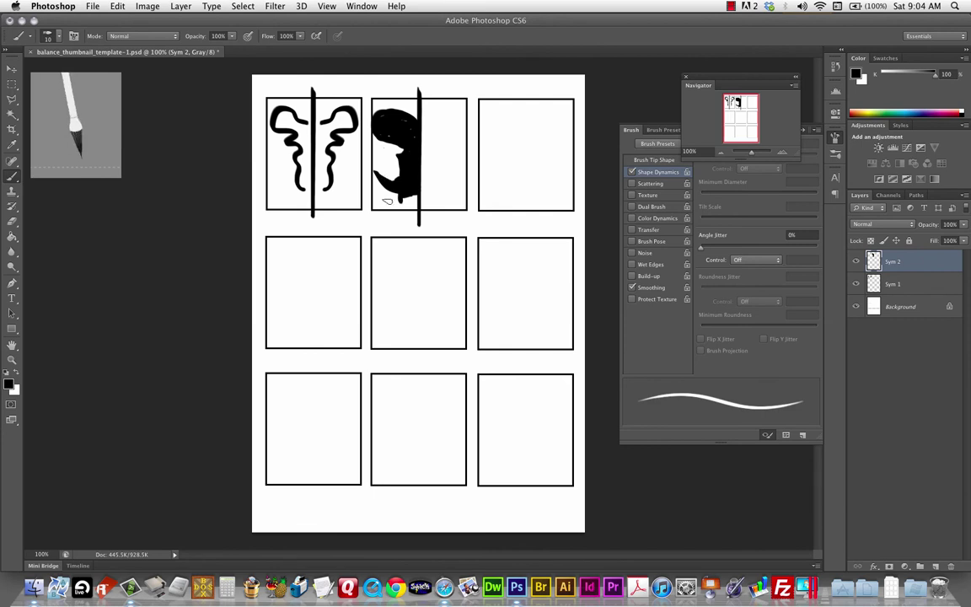
drag(403, 200, 420, 198)
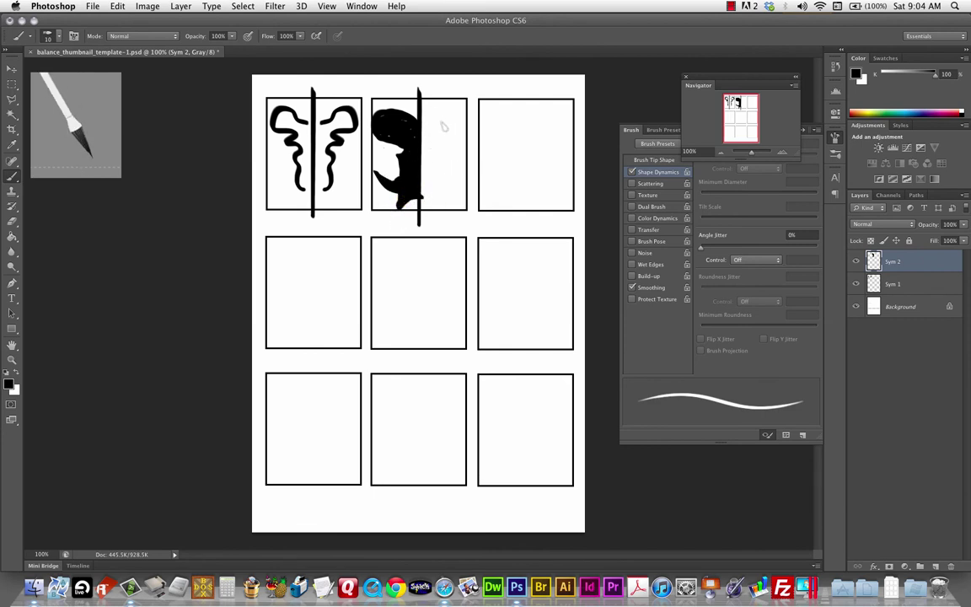
Step: Extend the black shape along the panel top and across the line, undoing an overrun stroke
mouse_move(380, 109)
mouse_down()
mouse_move(475, 118)
mouse_move(478, 139)
mouse_up()
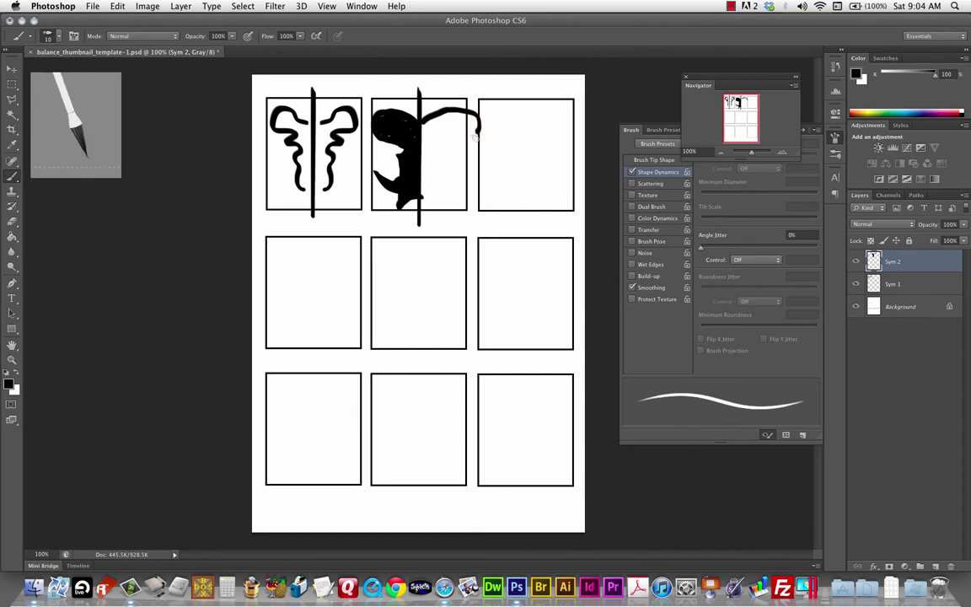
key(super+z)
mouse_move(396, 113)
mouse_down()
mouse_move(444, 106)
mouse_move(463, 125)
mouse_move(441, 153)
mouse_move(456, 163)
mouse_move(444, 162)
mouse_move(448, 156)
mouse_move(458, 185)
mouse_move(441, 145)
mouse_move(455, 175)
mouse_move(433, 190)
mouse_move(453, 197)
mouse_move(432, 187)
mouse_move(444, 191)
mouse_move(440, 175)
mouse_move(450, 181)
mouse_move(432, 168)
mouse_move(440, 145)
mouse_move(430, 132)
mouse_move(386, 148)
mouse_up()
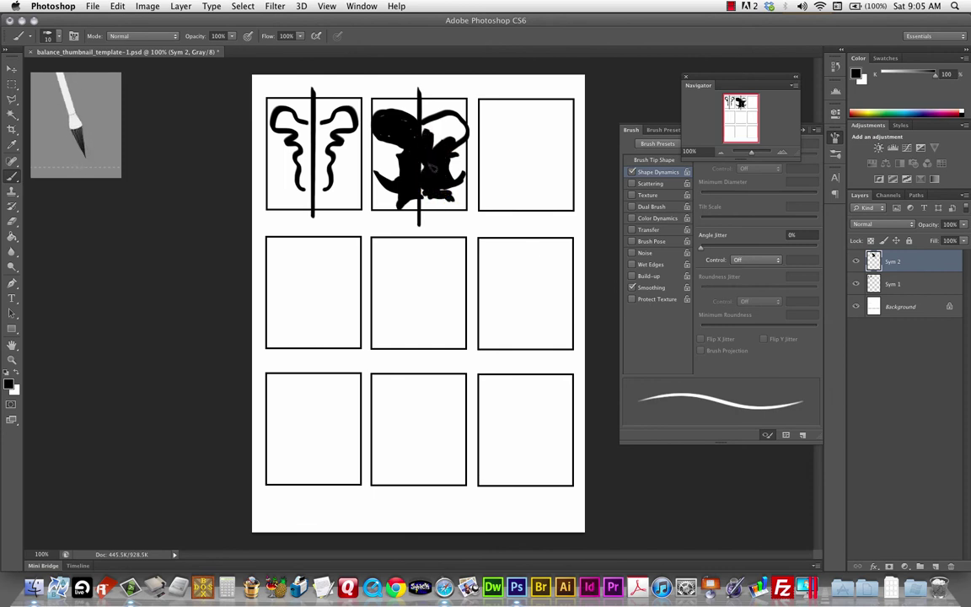
mouse_move(455, 145)
mouse_down()
mouse_move(444, 160)
mouse_move(396, 150)
mouse_move(422, 168)
mouse_move(403, 165)
mouse_move(423, 131)
mouse_move(392, 124)
mouse_move(446, 125)
mouse_move(432, 136)
mouse_move(453, 146)
mouse_move(434, 128)
mouse_move(401, 145)
mouse_up()
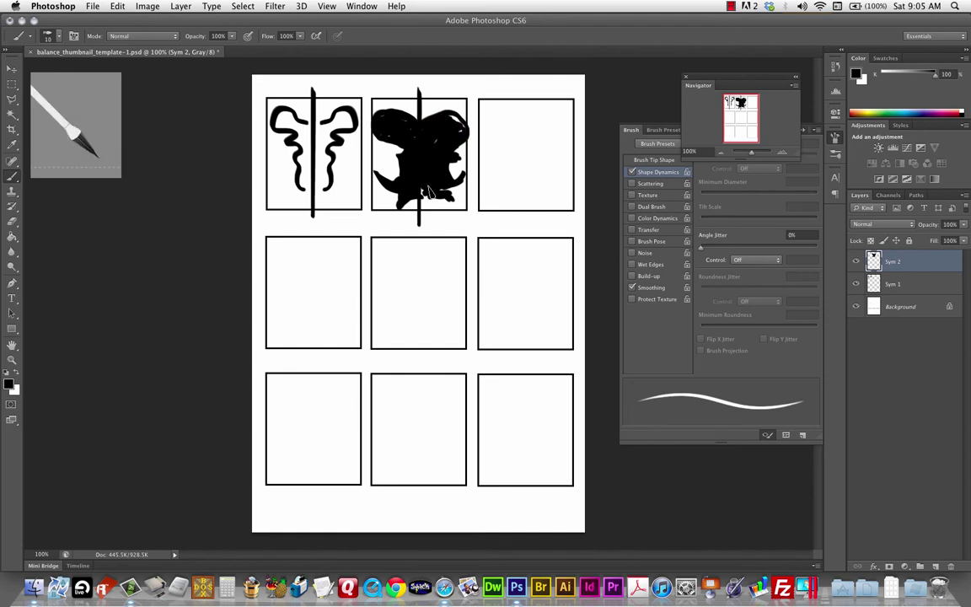
Step: Erase part of the shape's lower right and repaint its top right edge, discarding a stray stroke
key(e)
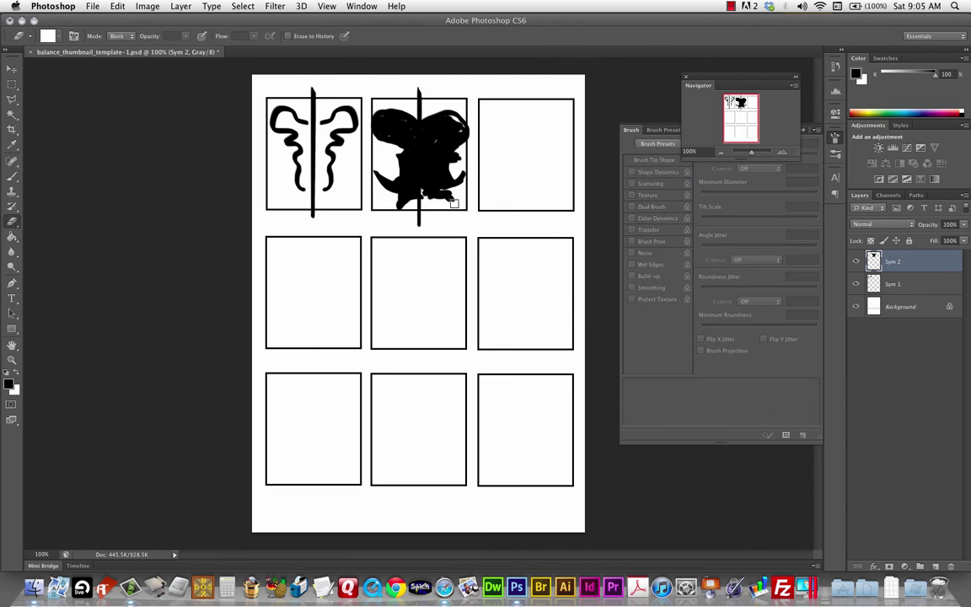
mouse_move(438, 198)
mouse_down()
mouse_move(450, 195)
mouse_move(427, 191)
mouse_move(440, 205)
mouse_move(426, 189)
mouse_move(442, 188)
mouse_move(416, 192)
mouse_move(442, 194)
mouse_move(460, 173)
mouse_up()
key(b)
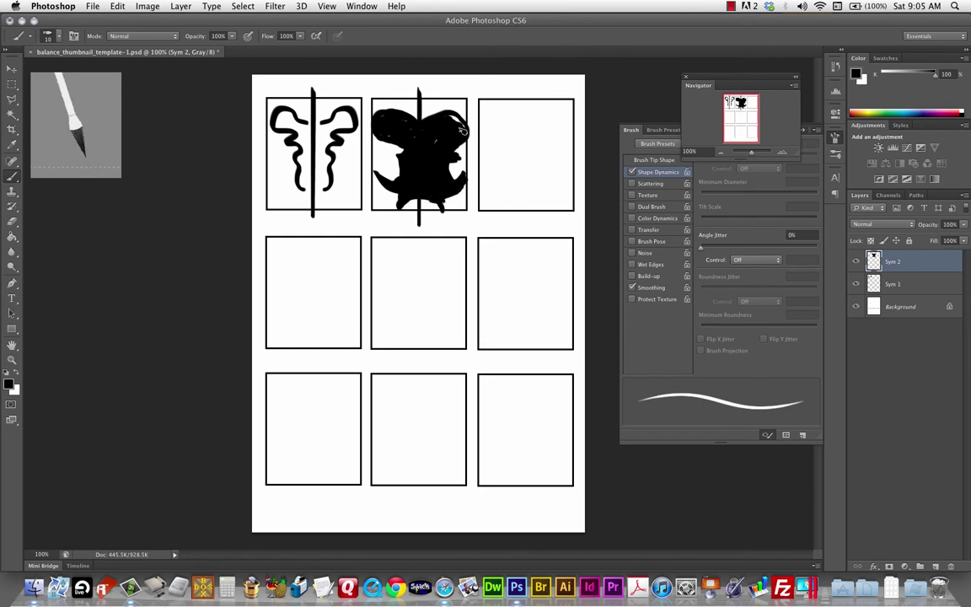
mouse_move(445, 121)
mouse_down()
mouse_move(449, 167)
mouse_move(461, 175)
mouse_move(455, 163)
mouse_move(445, 169)
mouse_move(452, 185)
mouse_move(452, 158)
mouse_move(463, 166)
mouse_move(378, 172)
mouse_move(426, 143)
mouse_move(464, 157)
mouse_move(443, 169)
mouse_move(449, 137)
mouse_up()
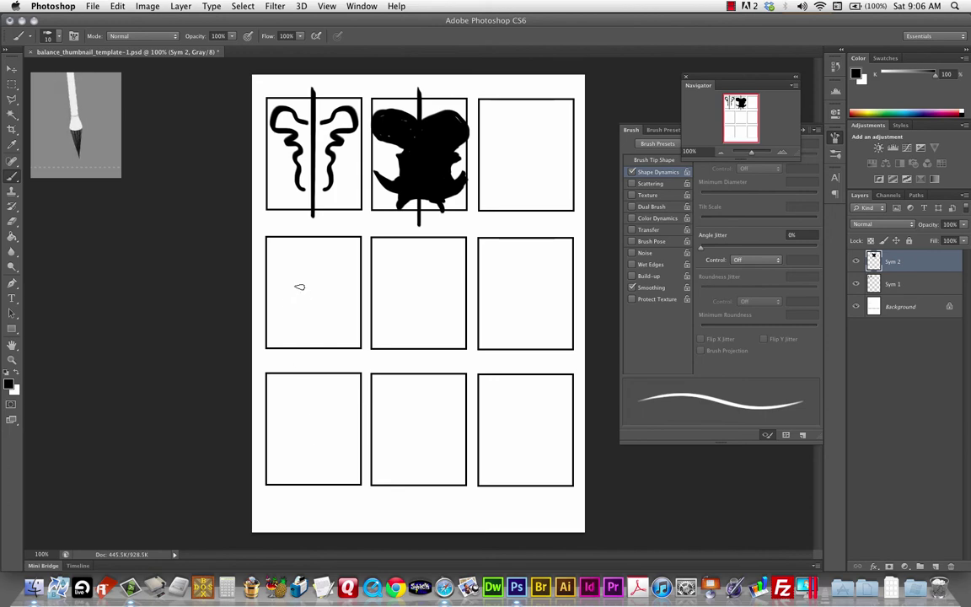
mouse_move(279, 285)
mouse_down()
mouse_move(309, 249)
mouse_move(321, 287)
mouse_up()
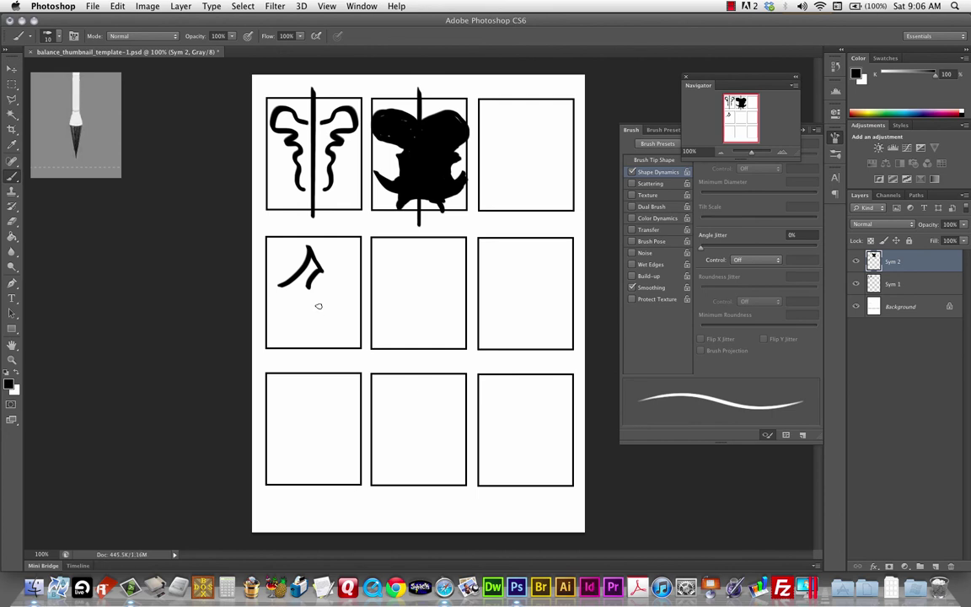
key(super+z)
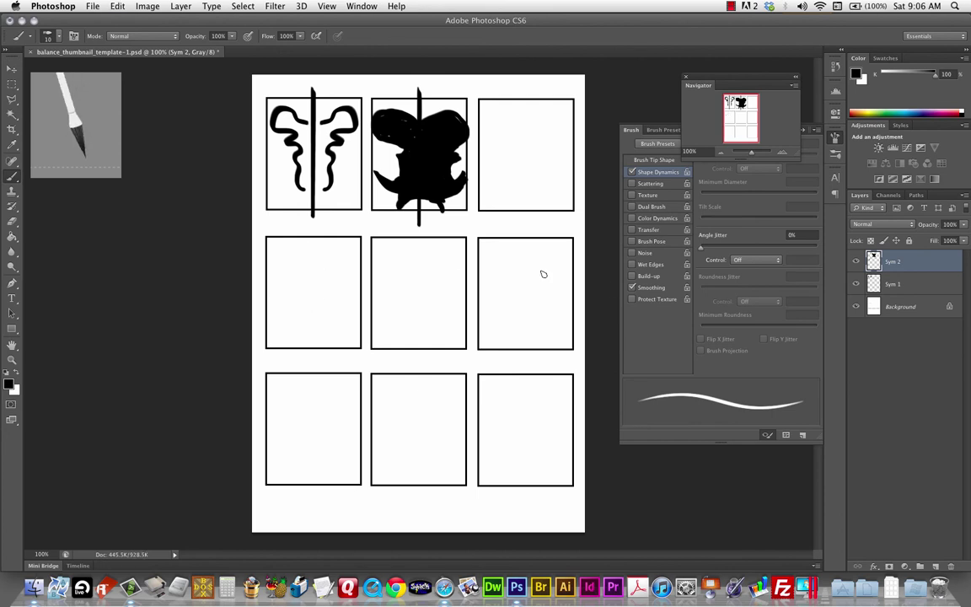
Step: Create another empty layer above Sym 2 and name it 'Asym 1'
click(919, 566)
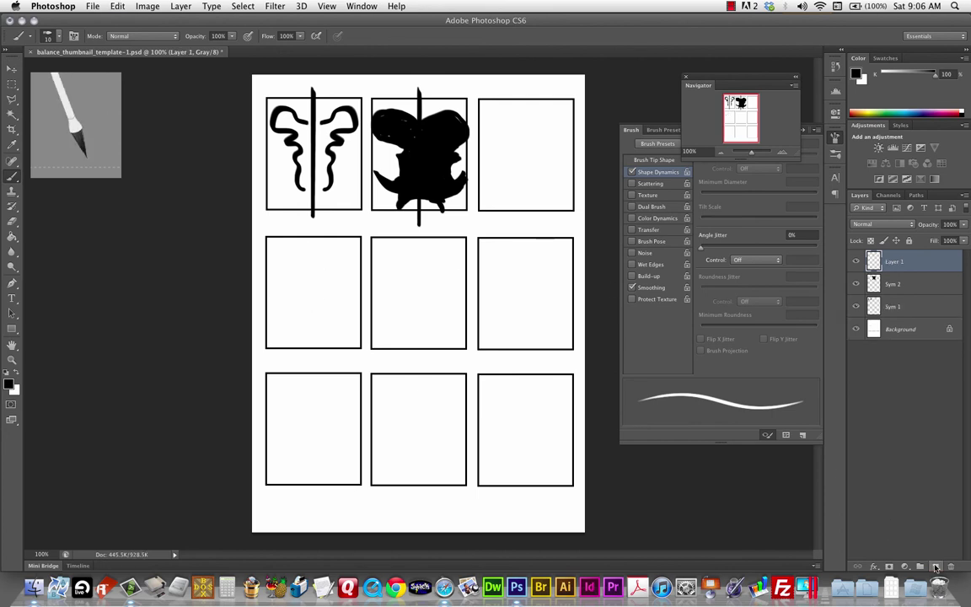
double_click(891, 262)
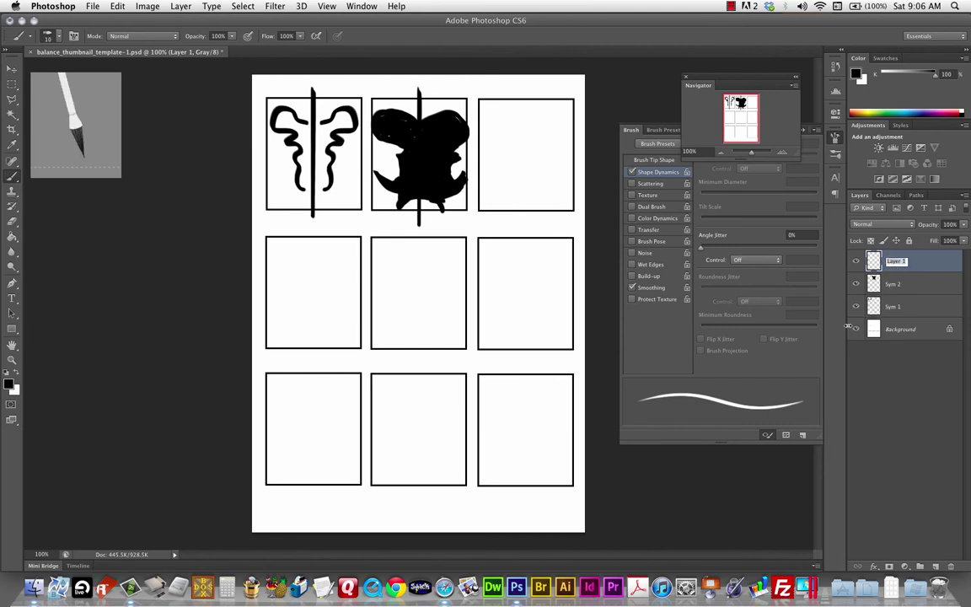
text(Asym)
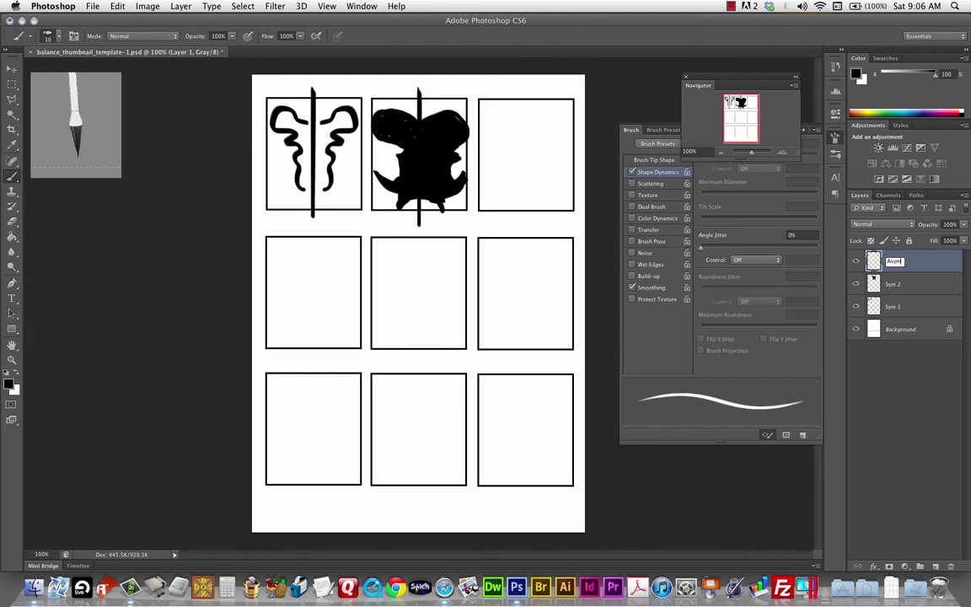
key(Return)
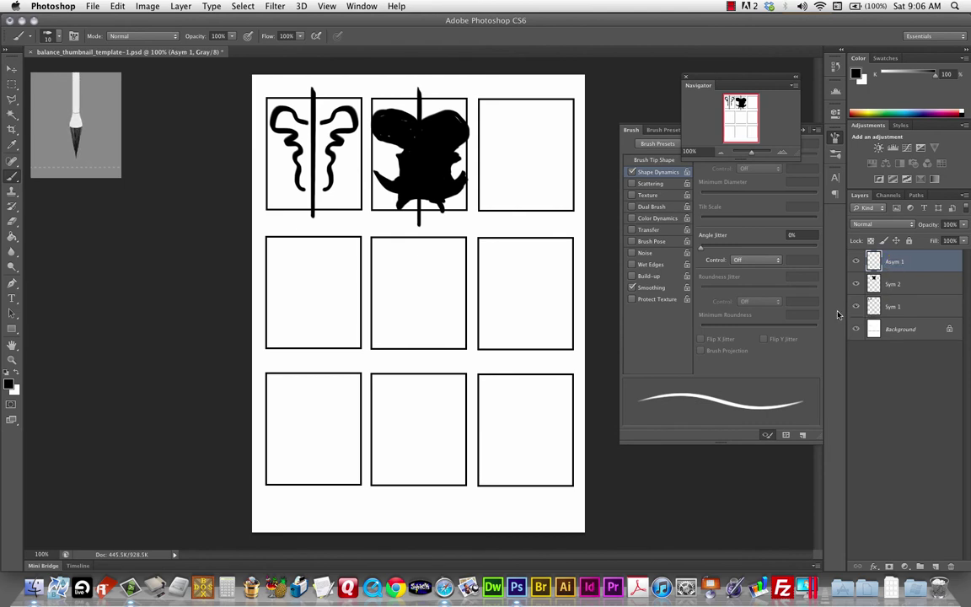
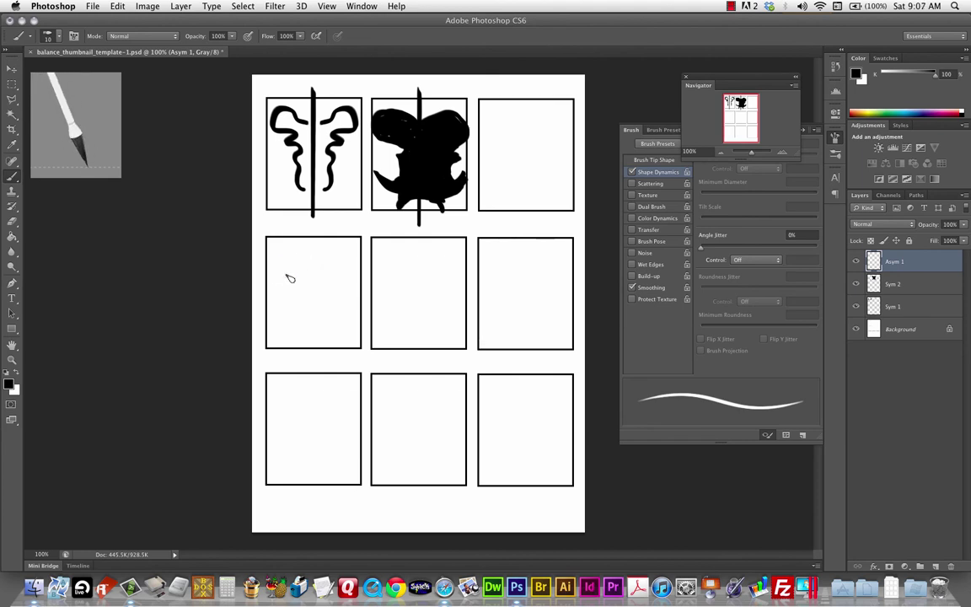
Step: Paint a bold asymmetrical black figure in the middle-left box, undoing the stray wavy and vertical strokes
drag(287, 275, 310, 246)
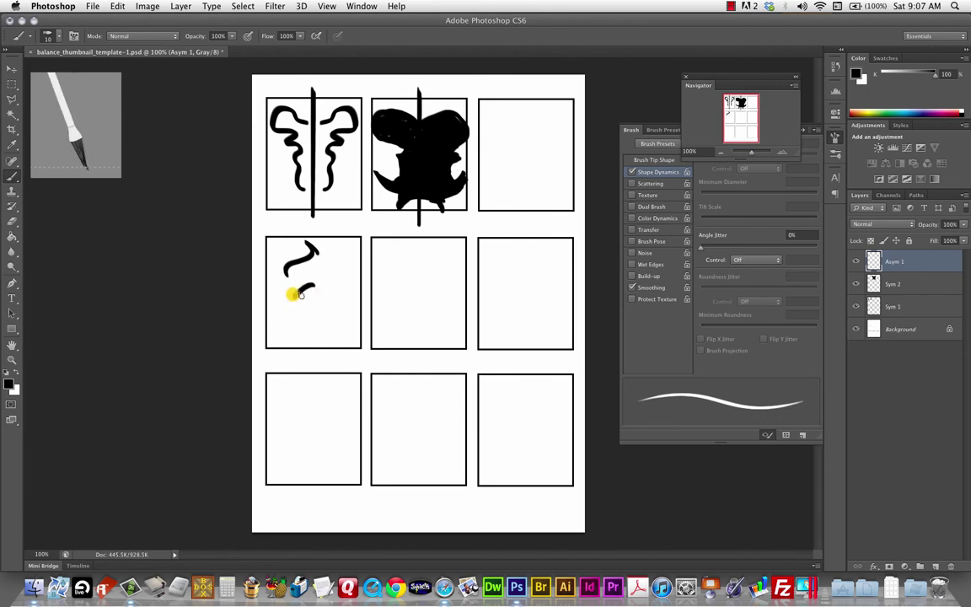
drag(301, 292, 340, 266)
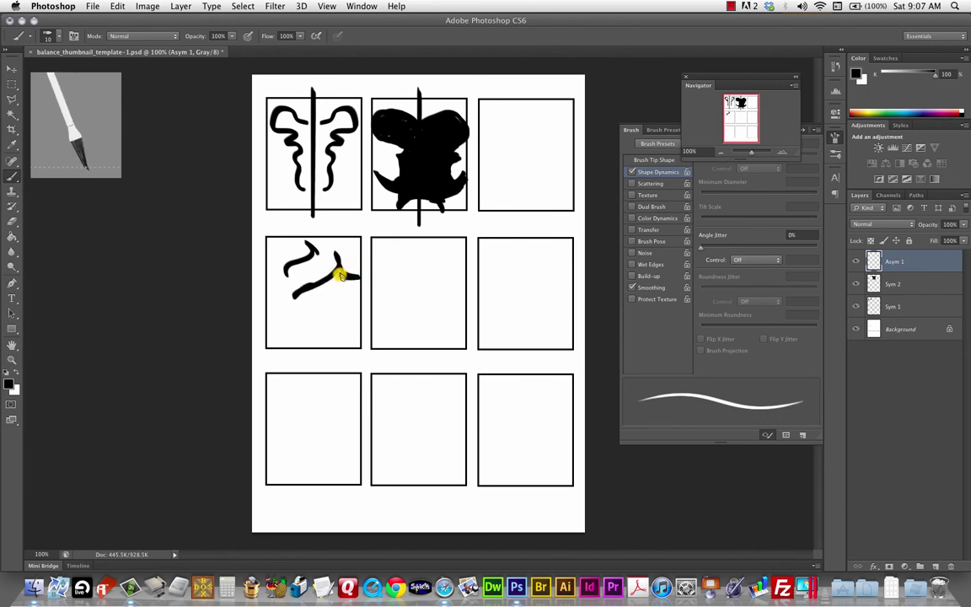
mouse_move(310, 299)
mouse_down()
mouse_move(300, 299)
mouse_move(321, 283)
mouse_move(283, 327)
mouse_move(320, 320)
mouse_move(340, 292)
mouse_move(318, 286)
mouse_move(308, 253)
mouse_move(314, 229)
mouse_move(355, 286)
mouse_move(322, 281)
mouse_move(284, 310)
mouse_move(342, 314)
mouse_move(345, 303)
mouse_move(344, 324)
mouse_move(321, 319)
mouse_move(344, 342)
mouse_move(326, 354)
mouse_move(335, 343)
mouse_up()
key(super+z)
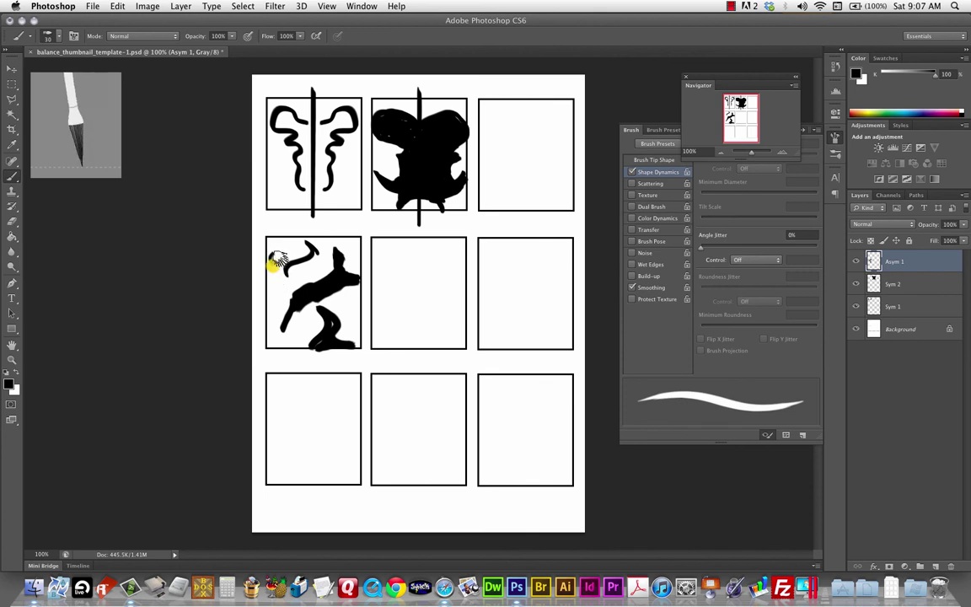
drag(275, 259, 272, 292)
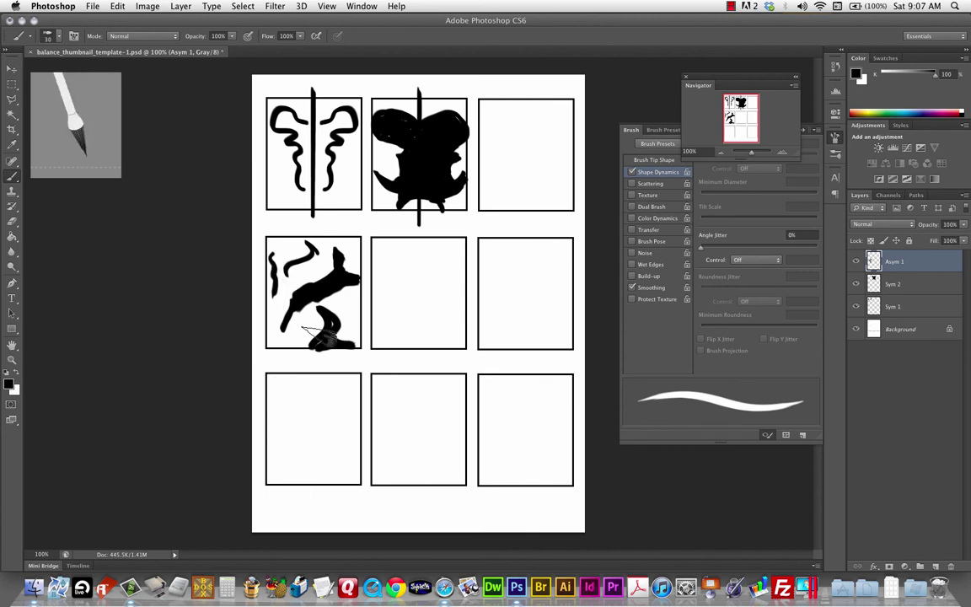
key(super+z)
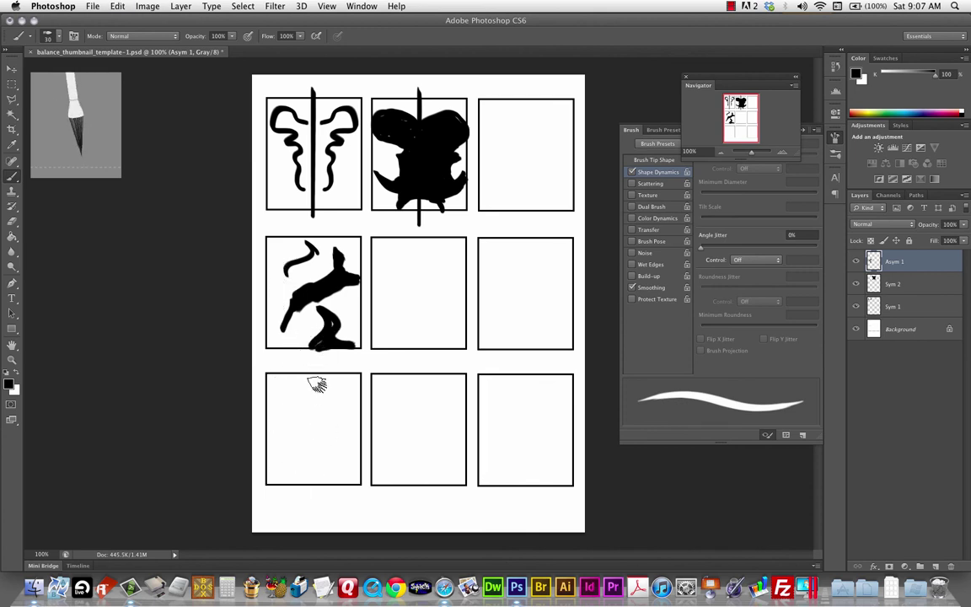
mouse_move(305, 271)
mouse_down()
mouse_move(316, 281)
mouse_move(282, 293)
mouse_move(291, 295)
mouse_move(312, 257)
mouse_move(341, 254)
mouse_move(330, 263)
mouse_move(356, 272)
mouse_move(292, 303)
mouse_move(282, 285)
mouse_move(312, 263)
mouse_up()
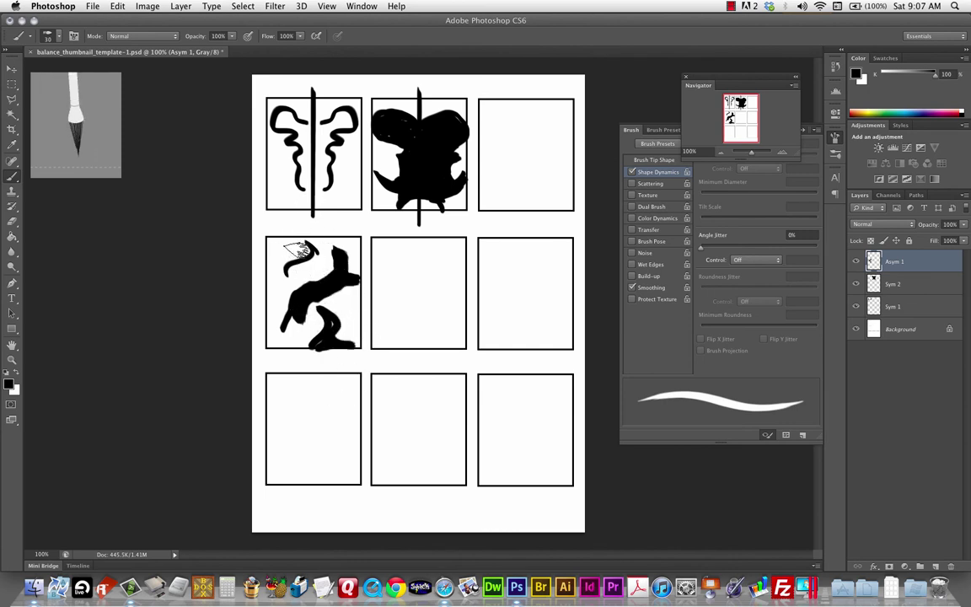
Step: Try diagonal and vertical strokes over the middle-left figure, undo them all, and add layer Asym 2
drag(263, 221, 363, 346)
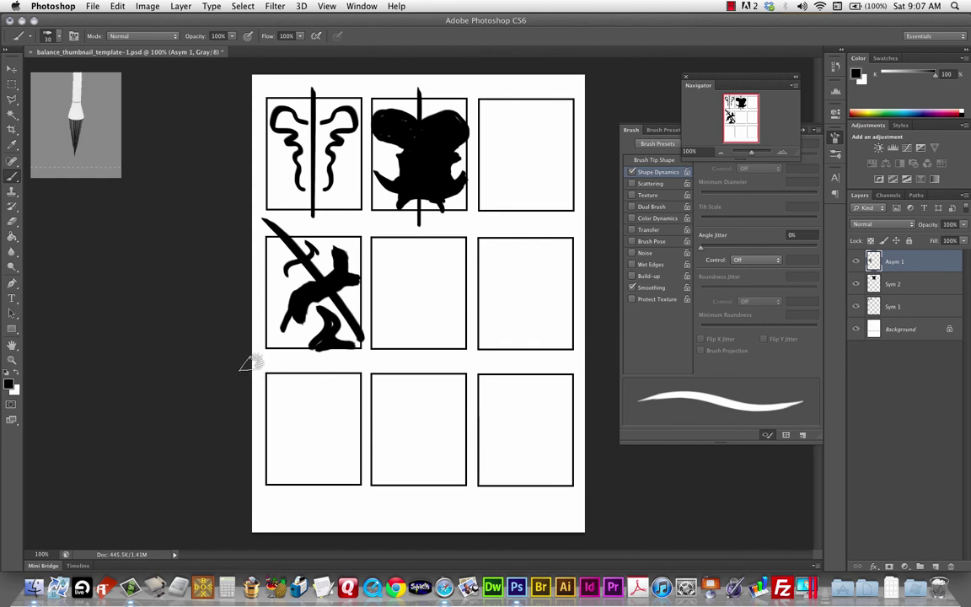
key(ctrl+z)
drag(320, 226, 320, 369)
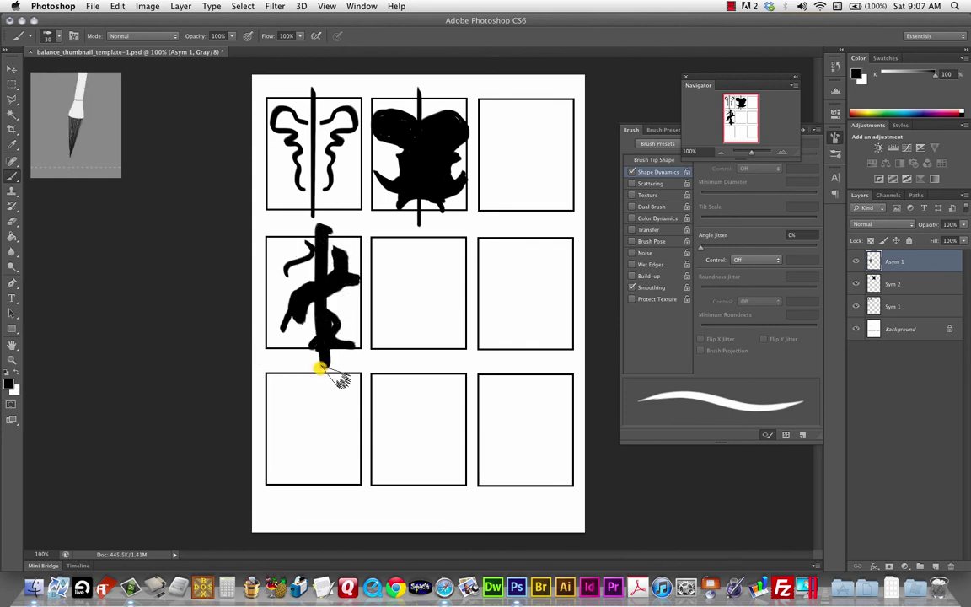
key(ctrl+z)
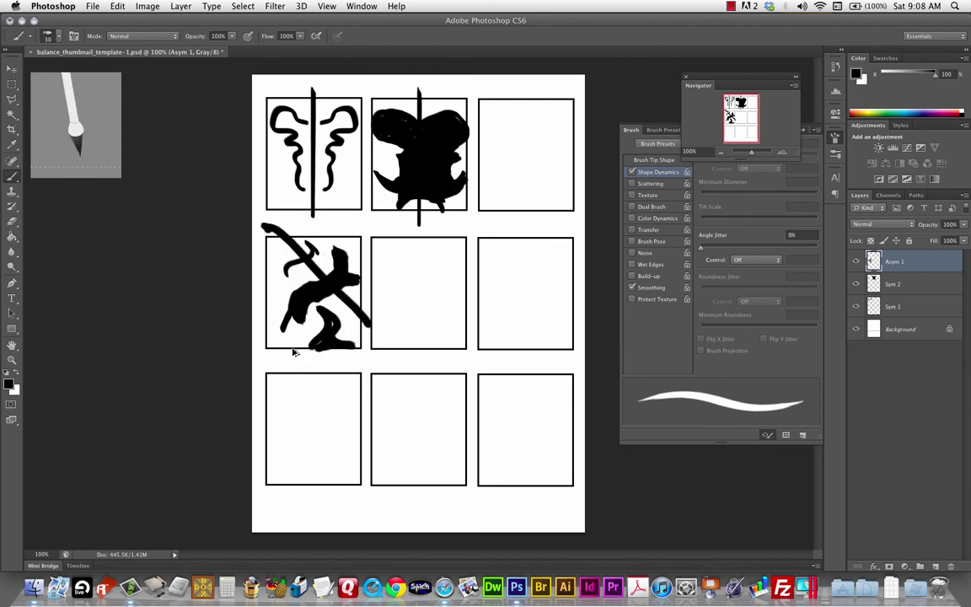
drag(281, 219, 363, 342)
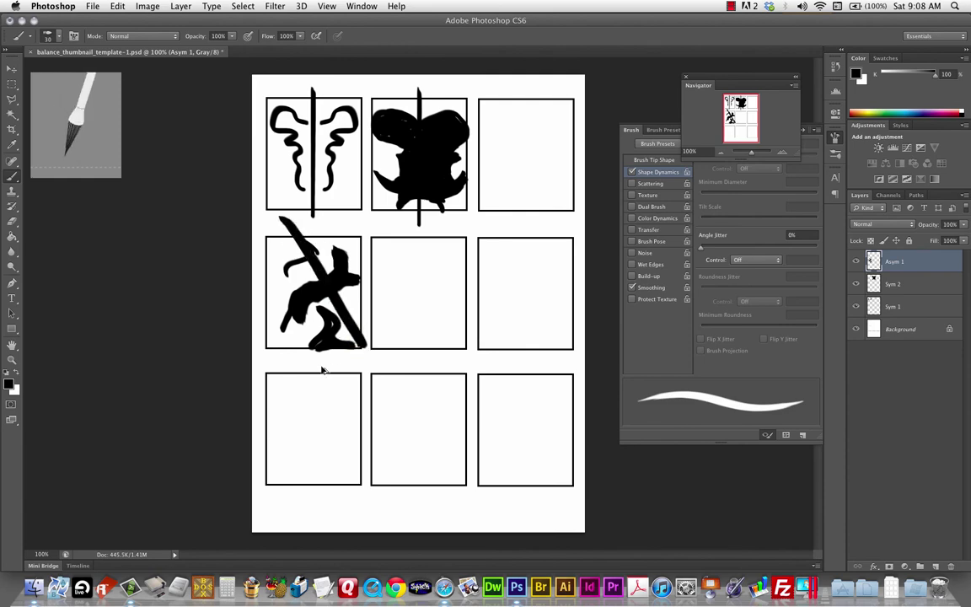
key(super+z)
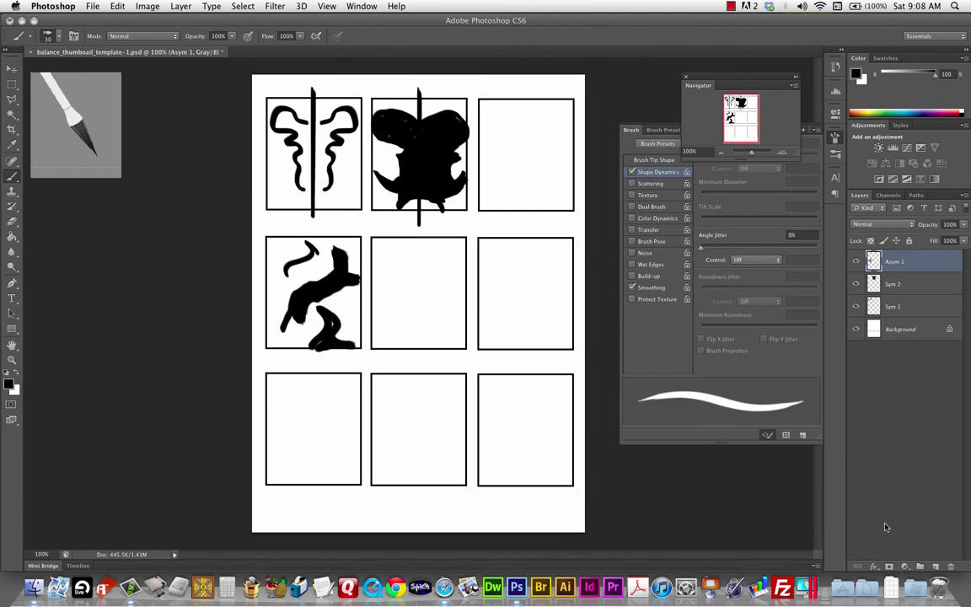
key(super+shift+alt+n)
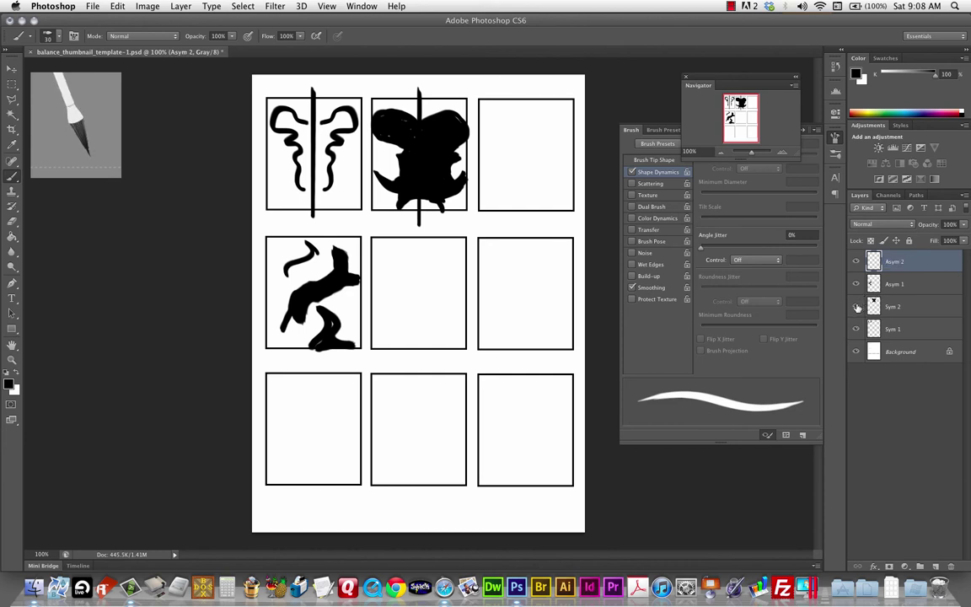
Step: Marquee-select exactly the centre thumbnail box
click(13, 83)
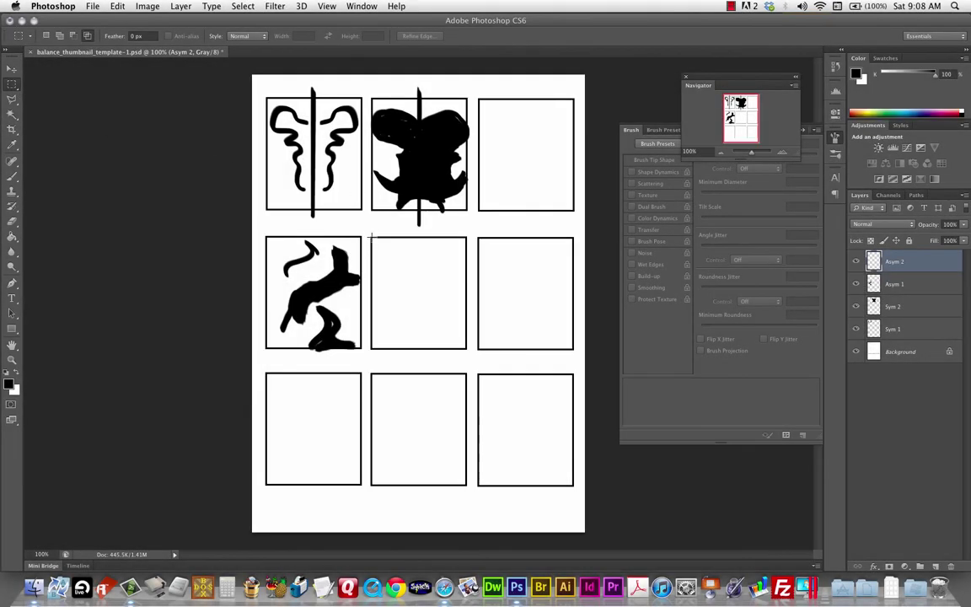
drag(372, 238, 465, 348)
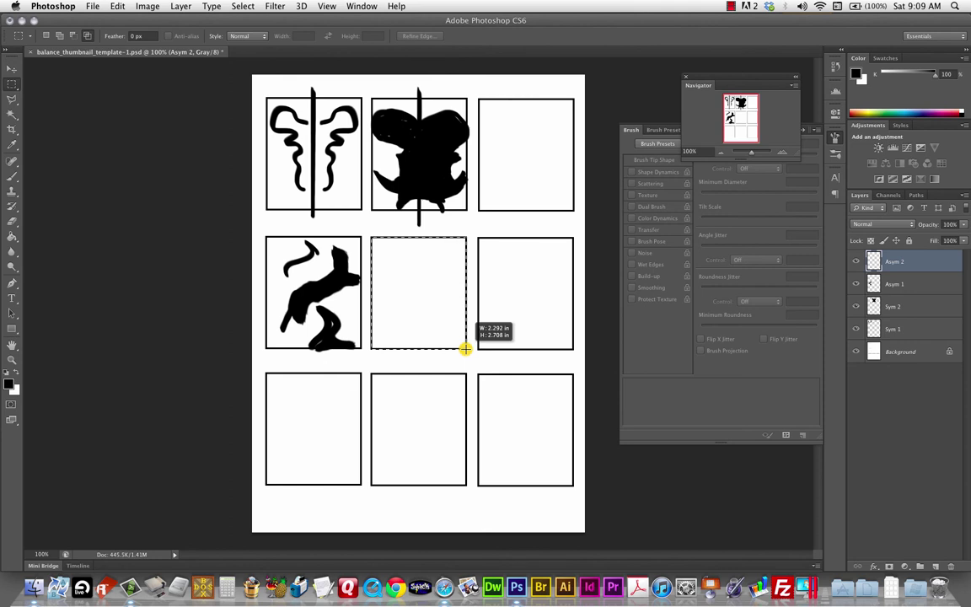
drag(466, 348, 466, 349)
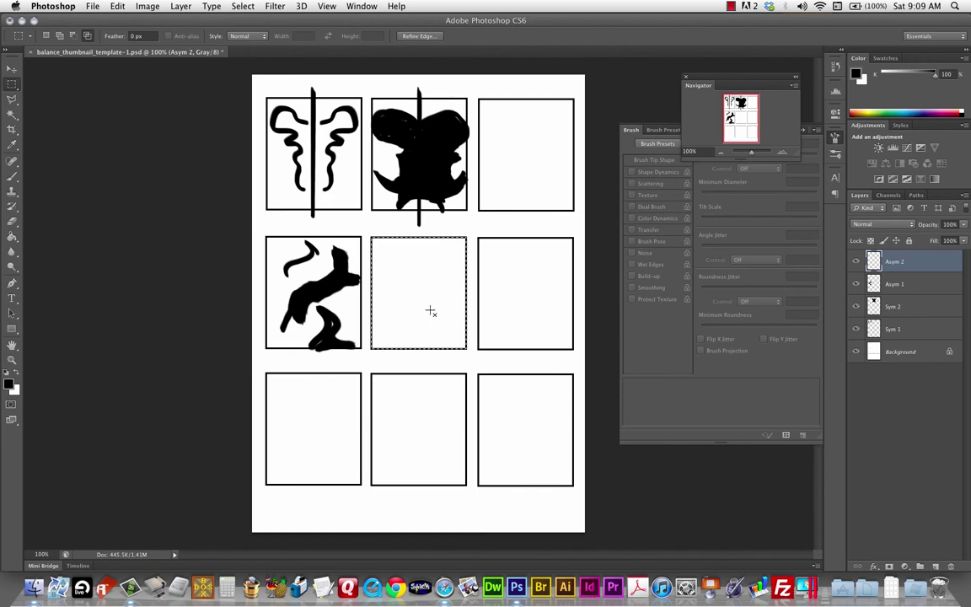
Step: Brush an asymmetrical black S-shaped figure with a small dab inside the centre box
key(b)
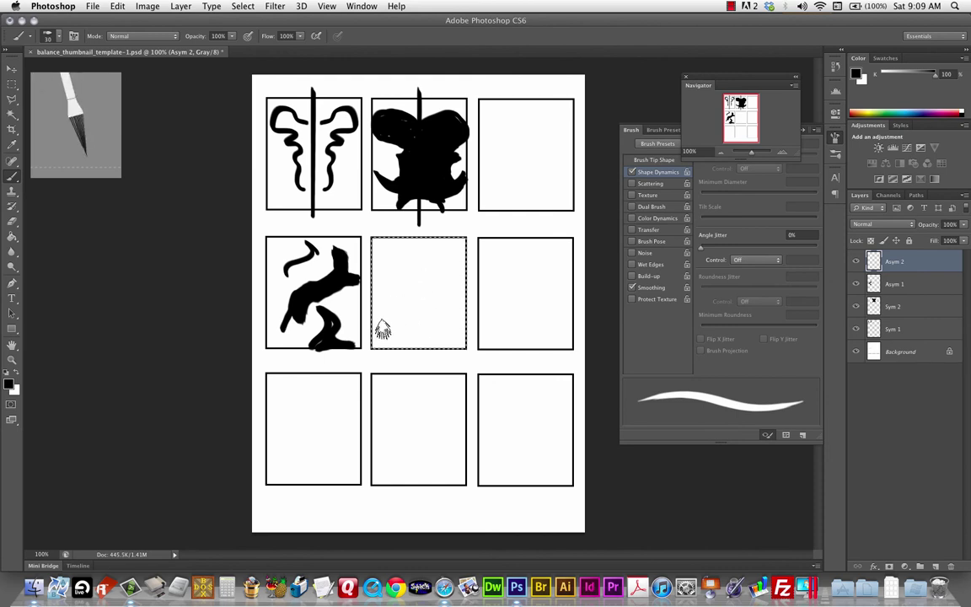
drag(423, 299, 405, 237)
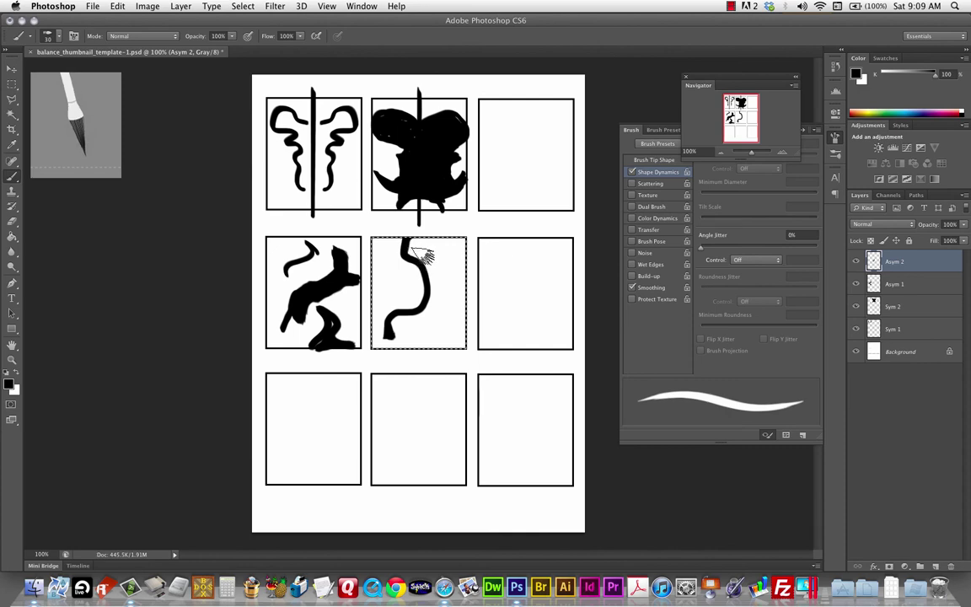
mouse_move(421, 271)
mouse_down()
mouse_move(420, 237)
mouse_move(408, 240)
mouse_move(410, 255)
mouse_move(411, 236)
mouse_move(410, 250)
mouse_move(422, 239)
mouse_move(423, 312)
mouse_move(392, 326)
mouse_move(386, 345)
mouse_move(466, 293)
mouse_move(386, 286)
mouse_up()
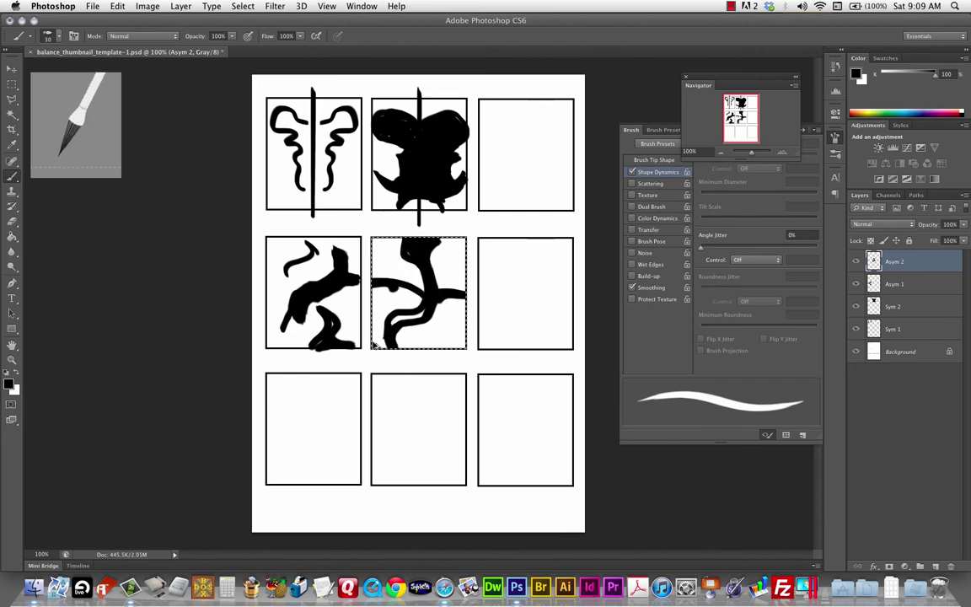
key(super+alt+z)
key(super+alt+z)
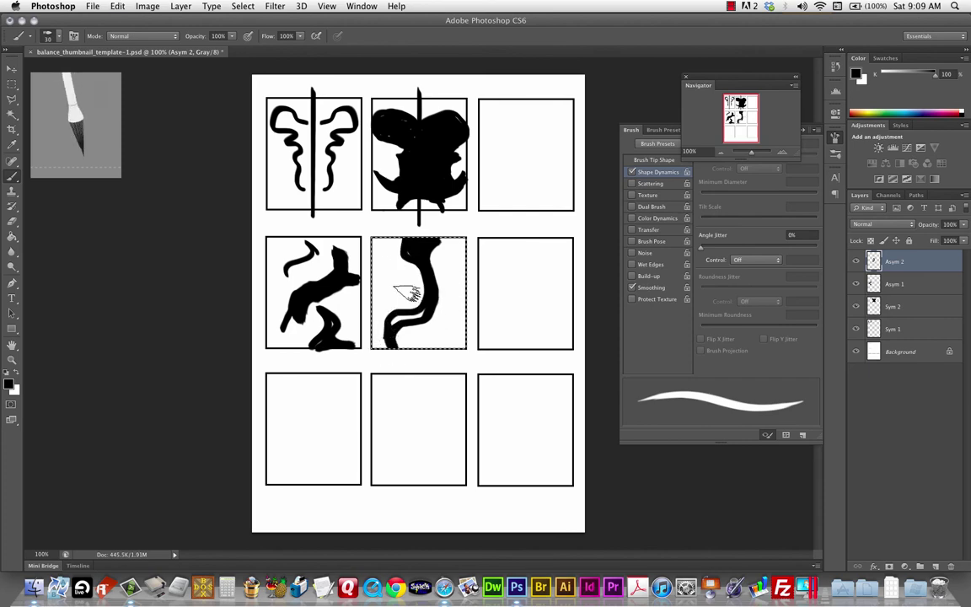
click(402, 281)
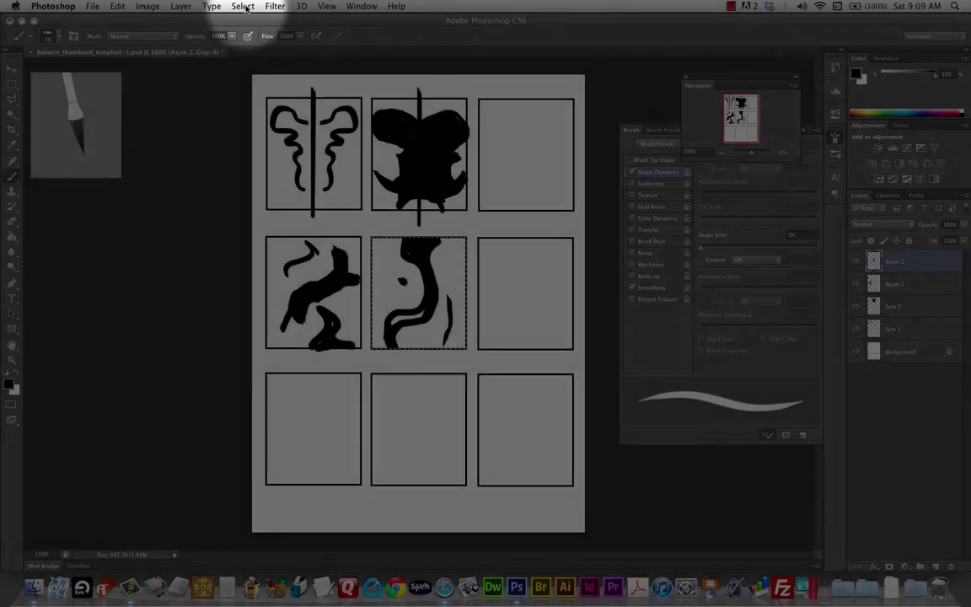
Step: Deselect the centre box and make the Sym 1 layer active
click(244, 7)
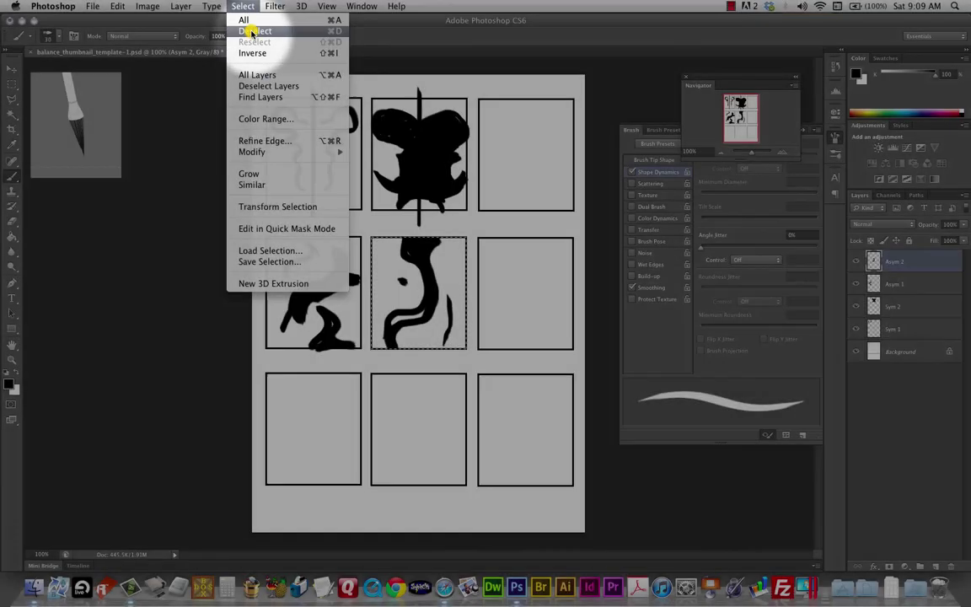
click(254, 31)
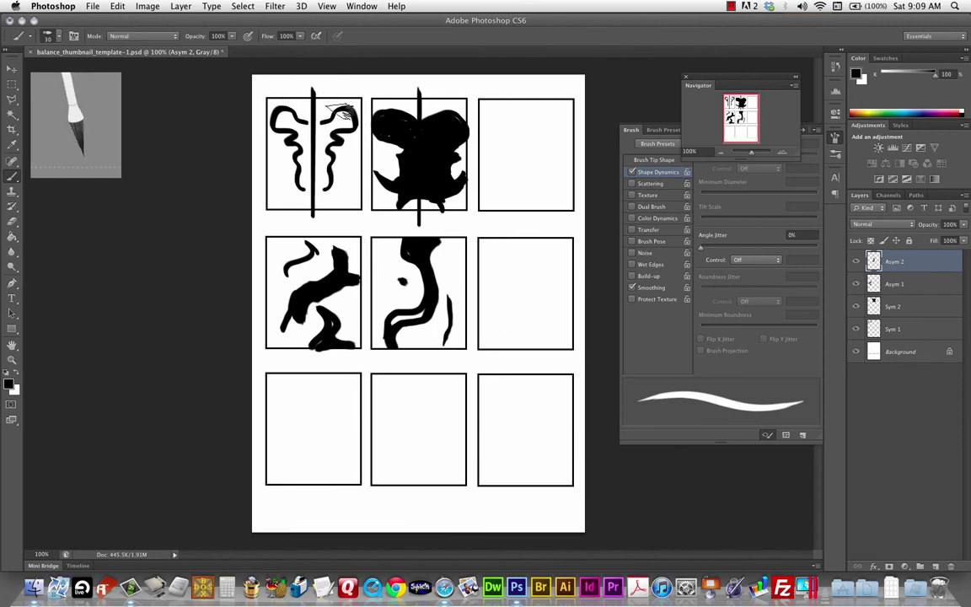
key(e)
click(911, 338)
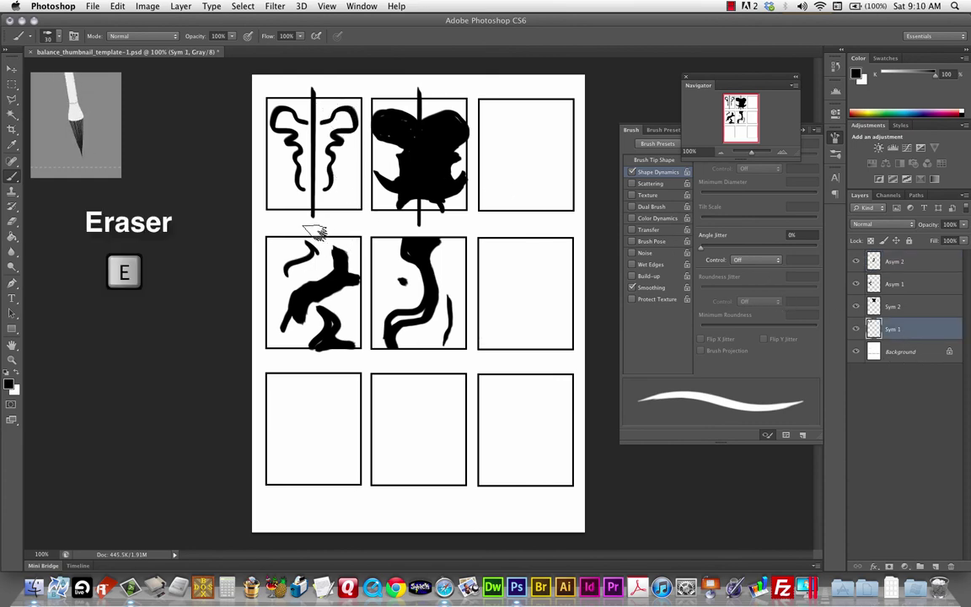
Step: With the standard Eraser Tool, erase the vertical centre line below, above and through the top-left figure
key(e)
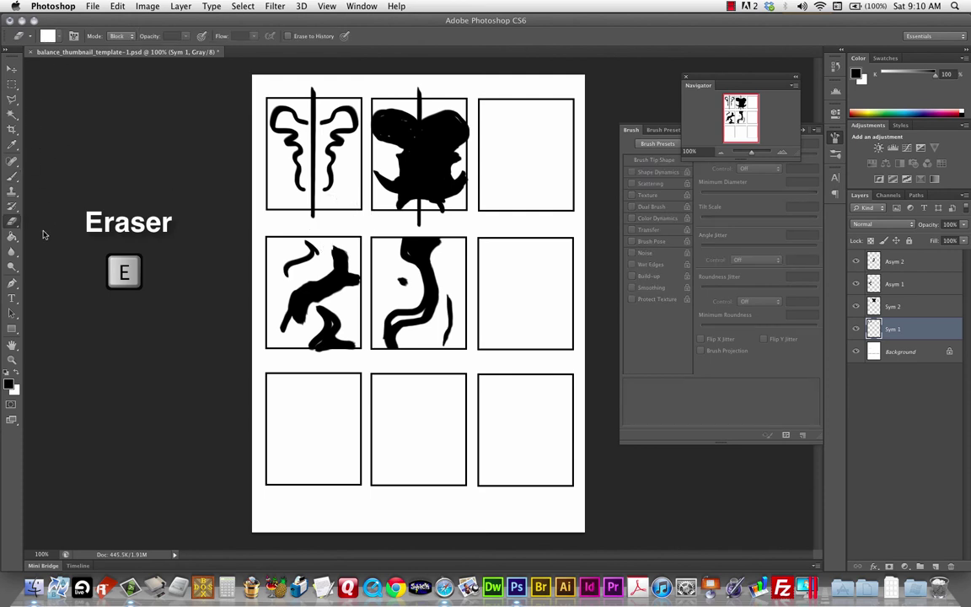
click(12, 222)
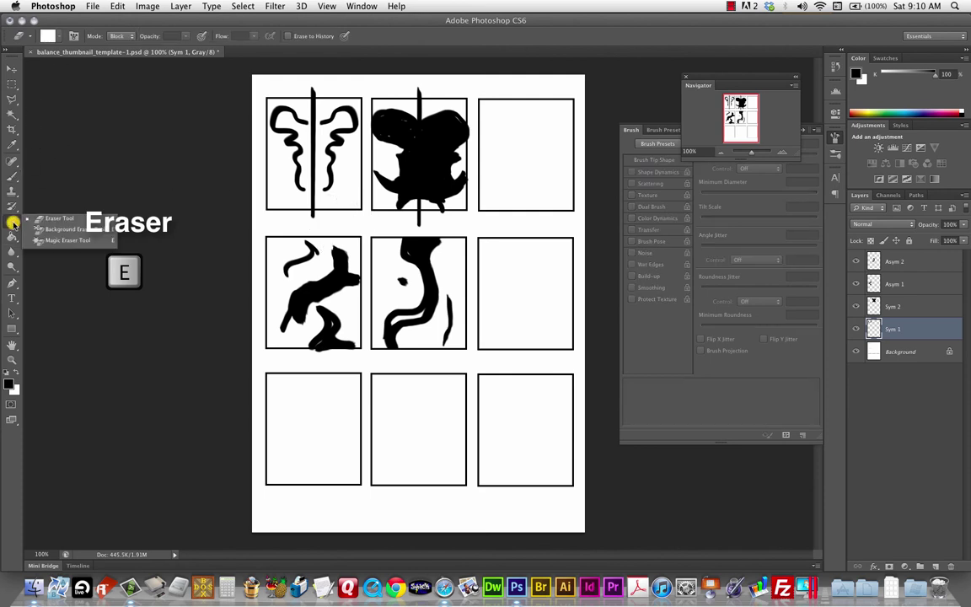
click(58, 218)
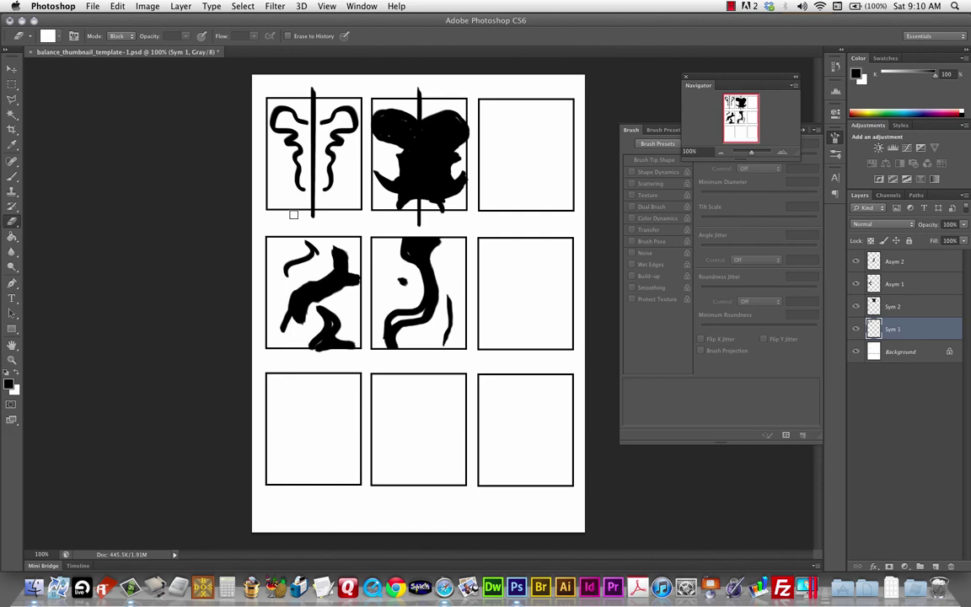
mouse_move(294, 214)
mouse_down()
mouse_move(323, 216)
mouse_move(284, 219)
mouse_move(317, 221)
mouse_move(308, 221)
mouse_up()
drag(300, 92, 310, 90)
drag(313, 93, 315, 209)
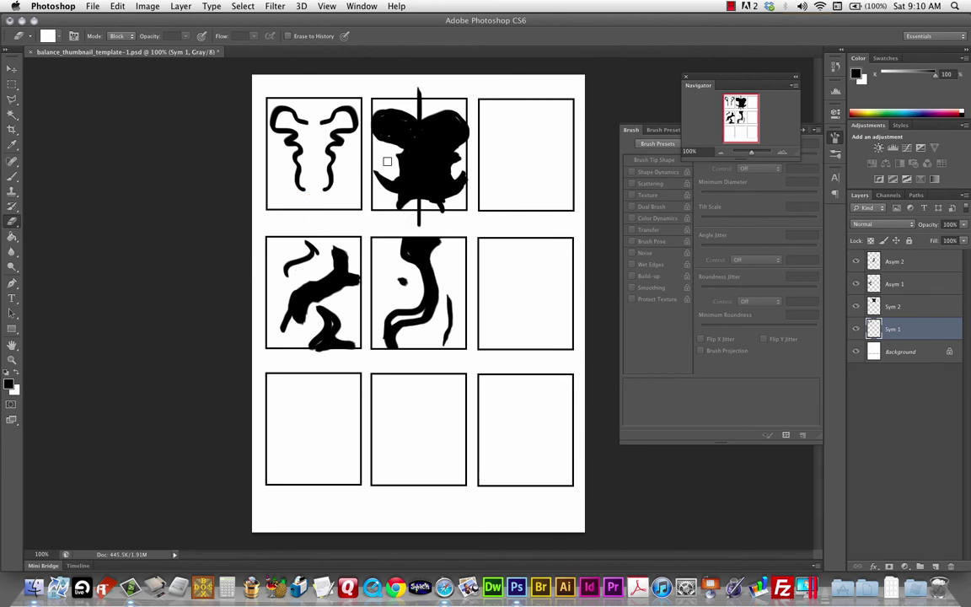
Step: Dab the eraser on the vertical line ends around the top-middle box
click(409, 226)
click(418, 87)
click(416, 207)
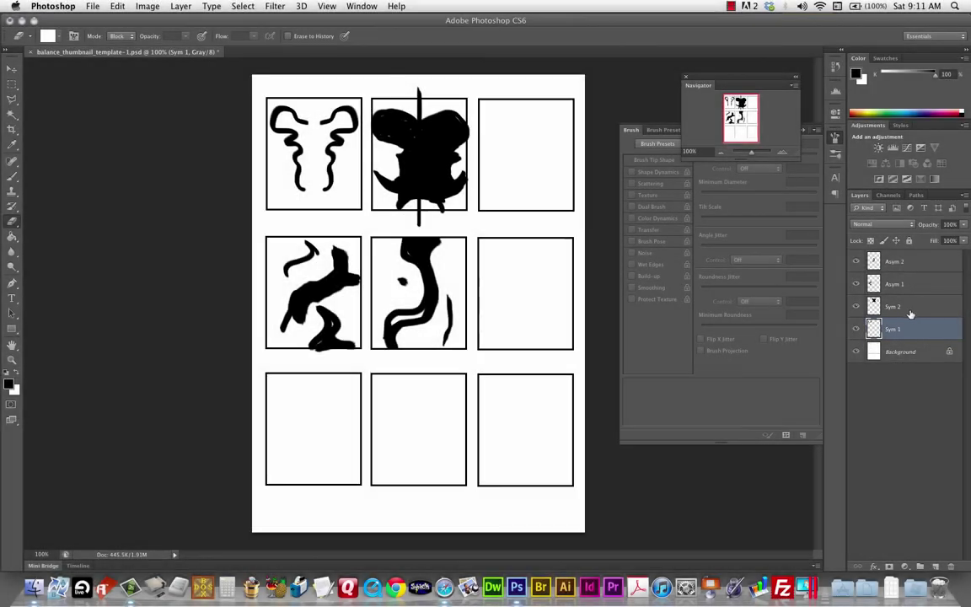
Step: On layer Sym 2, erase the line ends below and above the top-middle box and clean its side edges
click(906, 311)
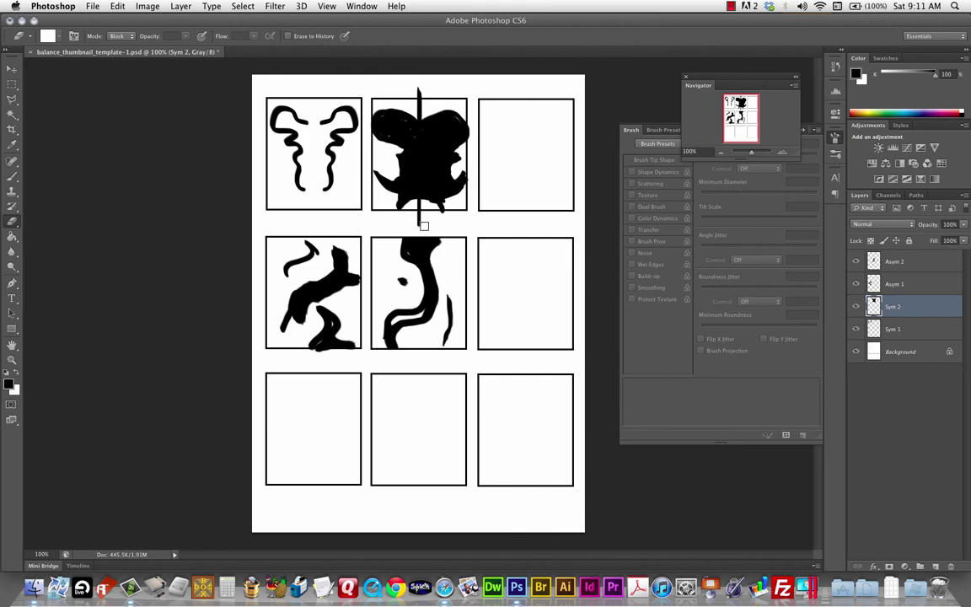
mouse_move(412, 224)
mouse_down()
mouse_move(411, 209)
mouse_move(409, 221)
mouse_up()
drag(387, 213, 453, 221)
drag(419, 88, 419, 96)
drag(470, 124, 472, 188)
drag(369, 108, 372, 145)
Step: Make Asym 1 active and erase small marks near the middle-left box
click(915, 284)
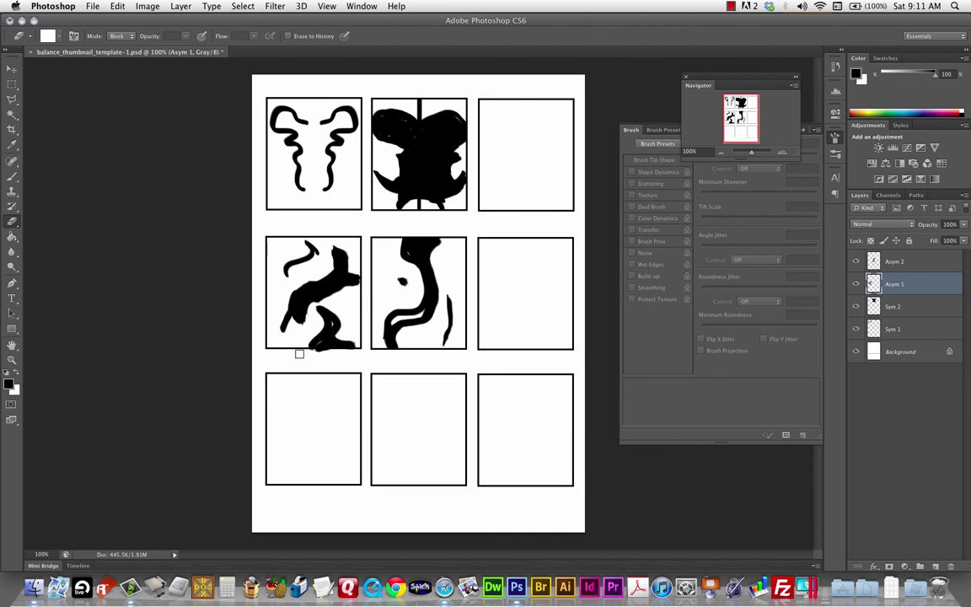
click(289, 354)
mouse_move(289, 354)
mouse_down()
mouse_move(350, 348)
mouse_move(277, 341)
mouse_up()
click(365, 279)
Step: Pick a 36 px Round Angle bristle brush tip
key(b)
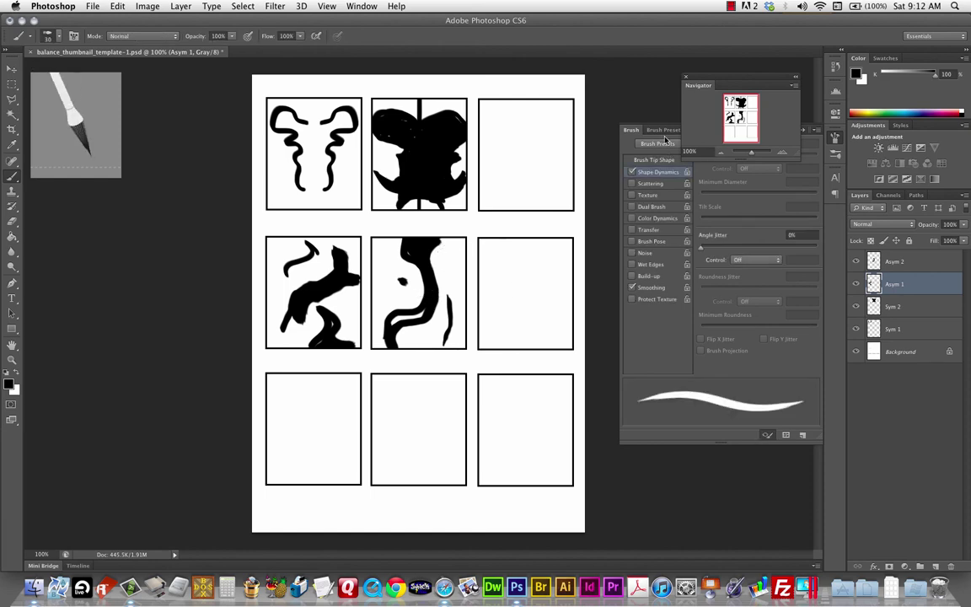
click(658, 161)
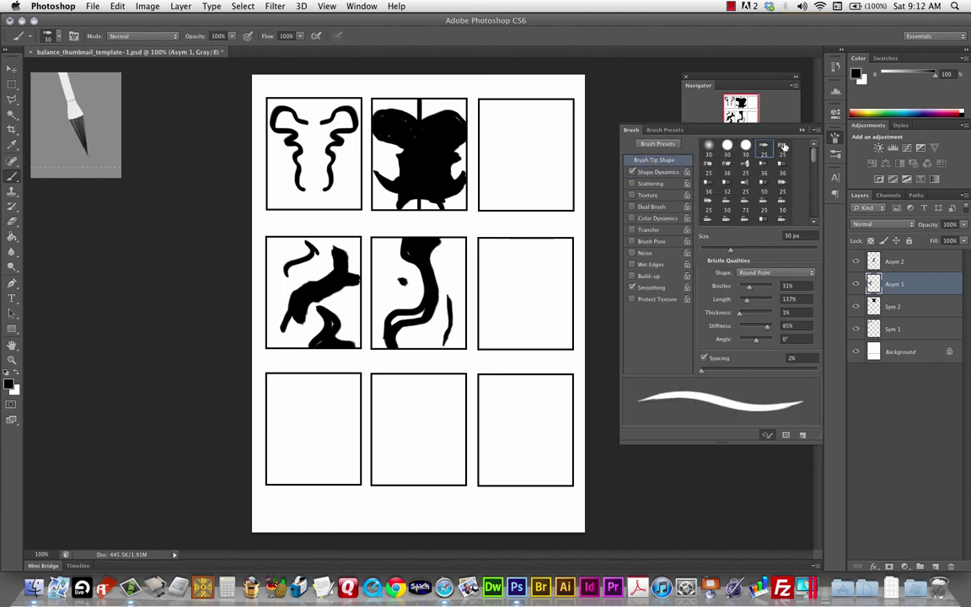
click(728, 169)
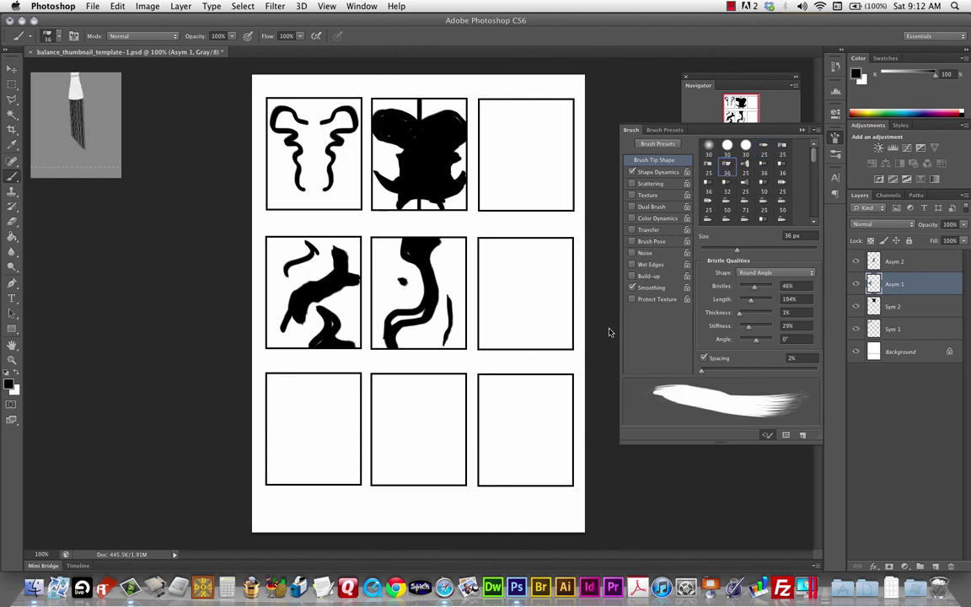
Step: Add a new layer above Asym 2 named 'Radial 1'
key(alt+])
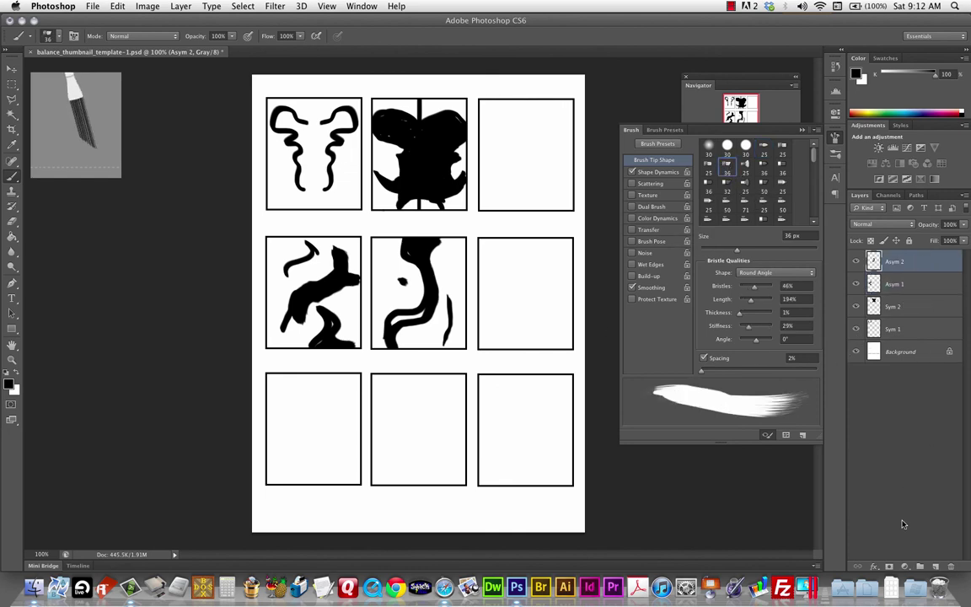
click(935, 566)
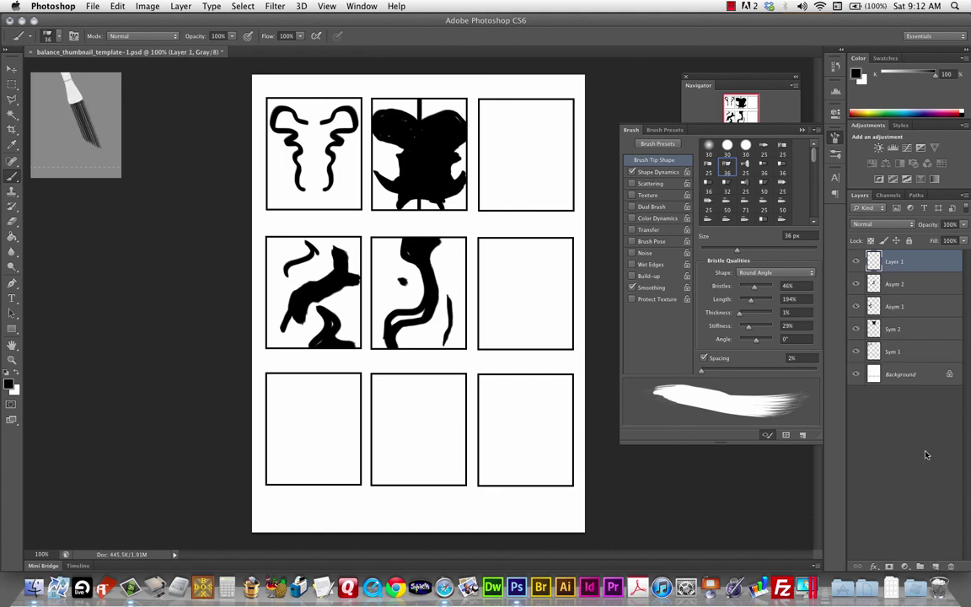
double_click(894, 261)
text(Radial)
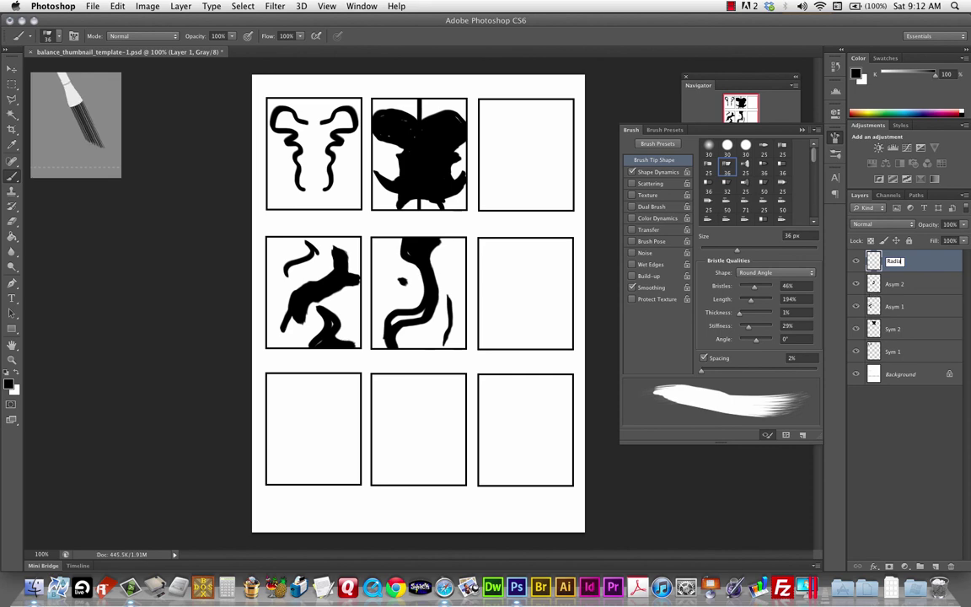
text( 1)
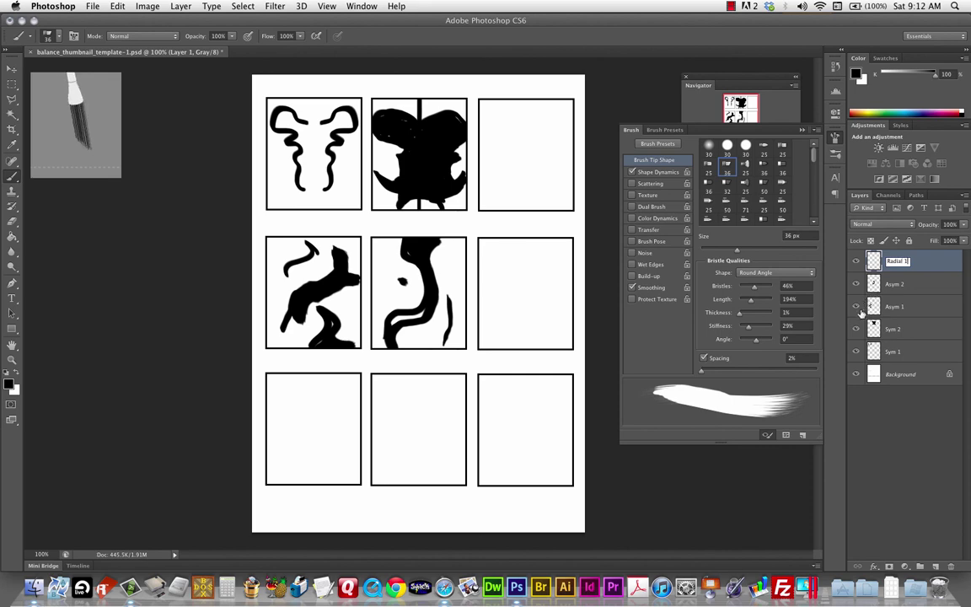
key(Return)
drag(330, 403, 293, 401)
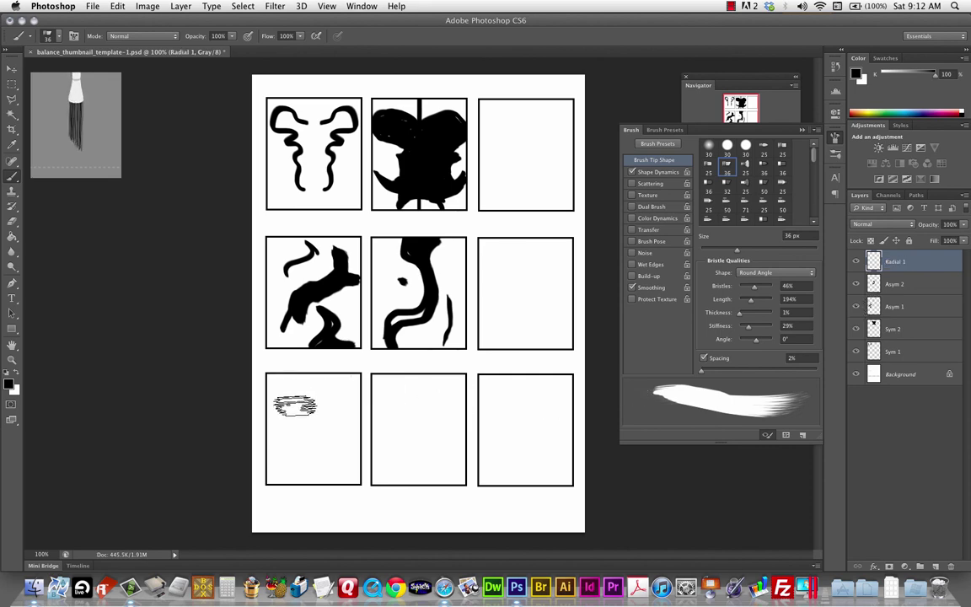
Step: Marquee-select the bottom-left thumbnail box, redrawing the selection once
key(m)
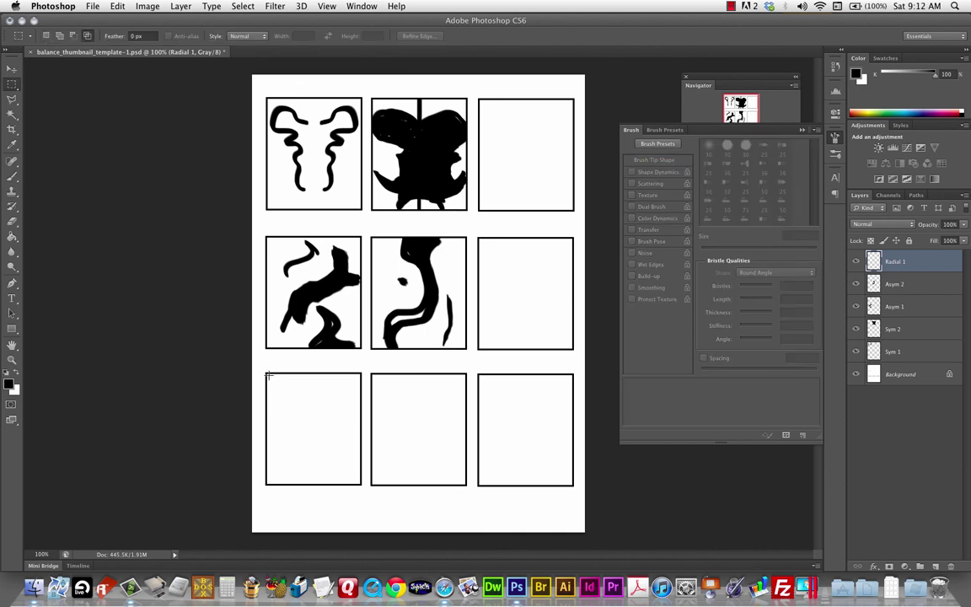
drag(266, 374, 360, 485)
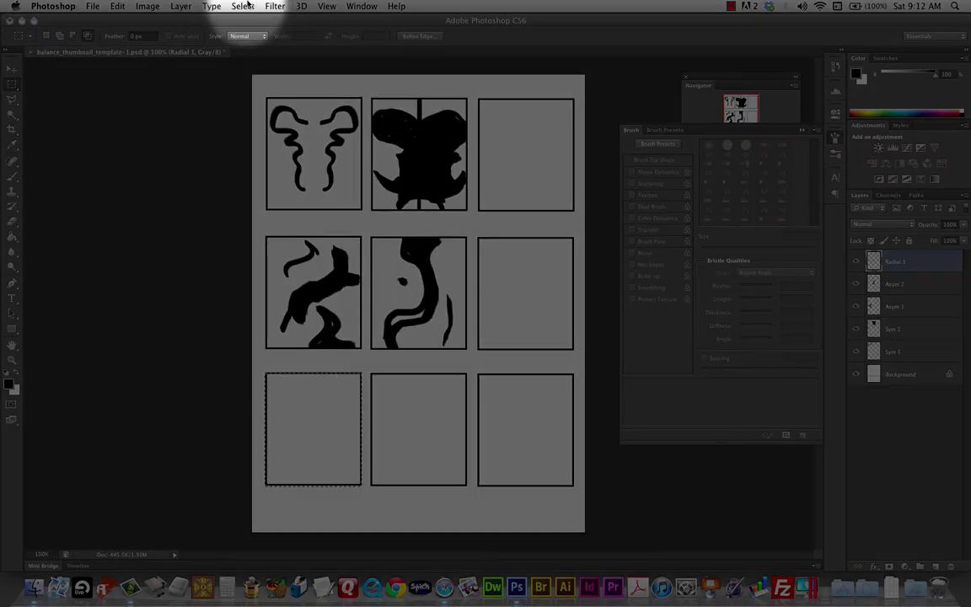
click(243, 7)
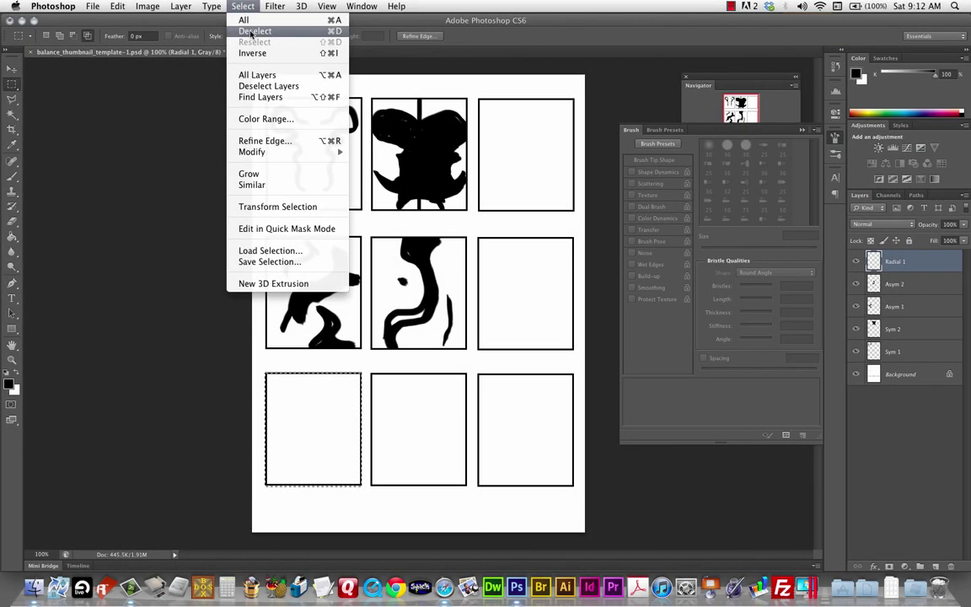
click(252, 32)
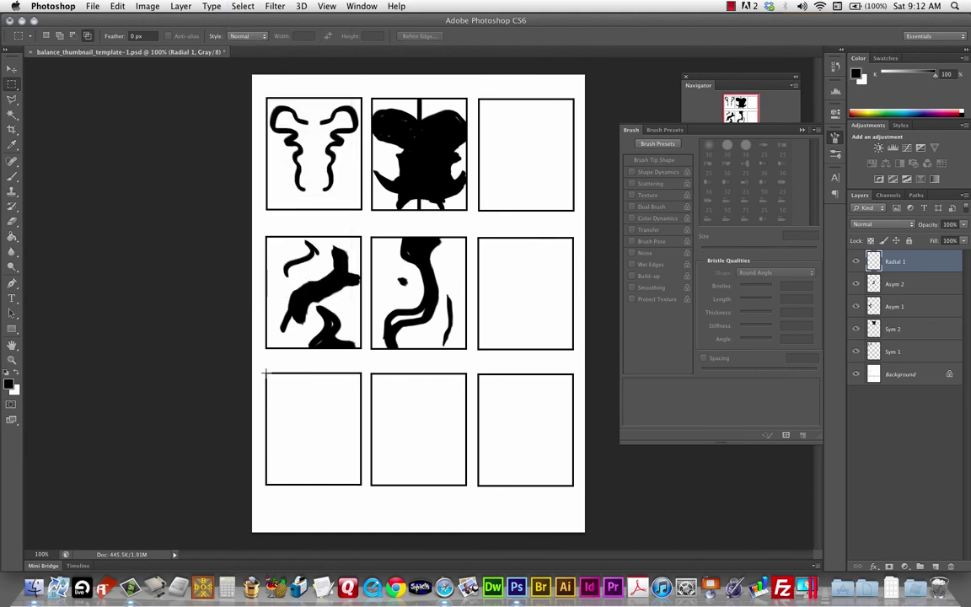
drag(292, 410, 360, 484)
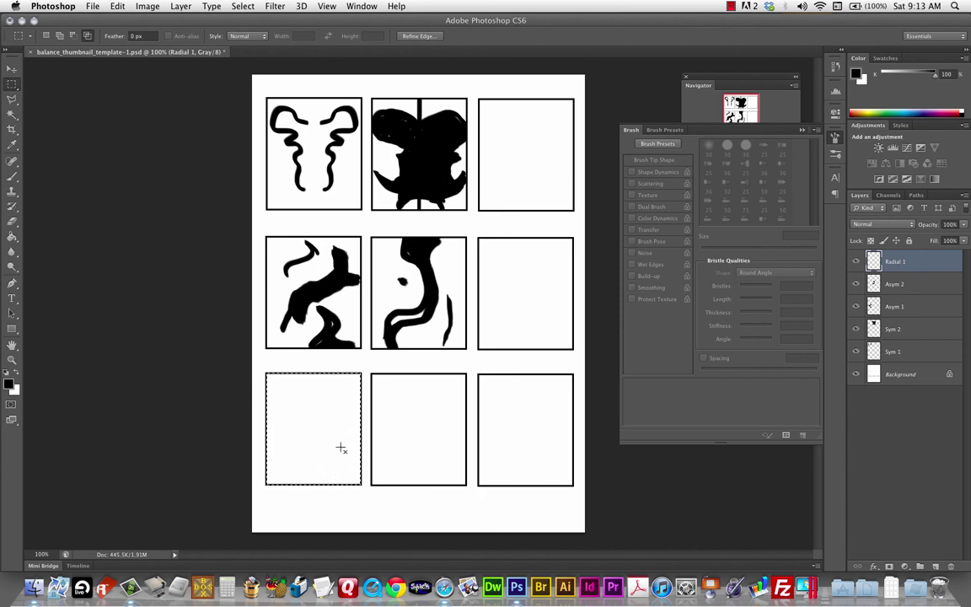
Step: Test bristle presets and settle on a 36 px Flat Point brush, shrunk to 25 px
key(b)
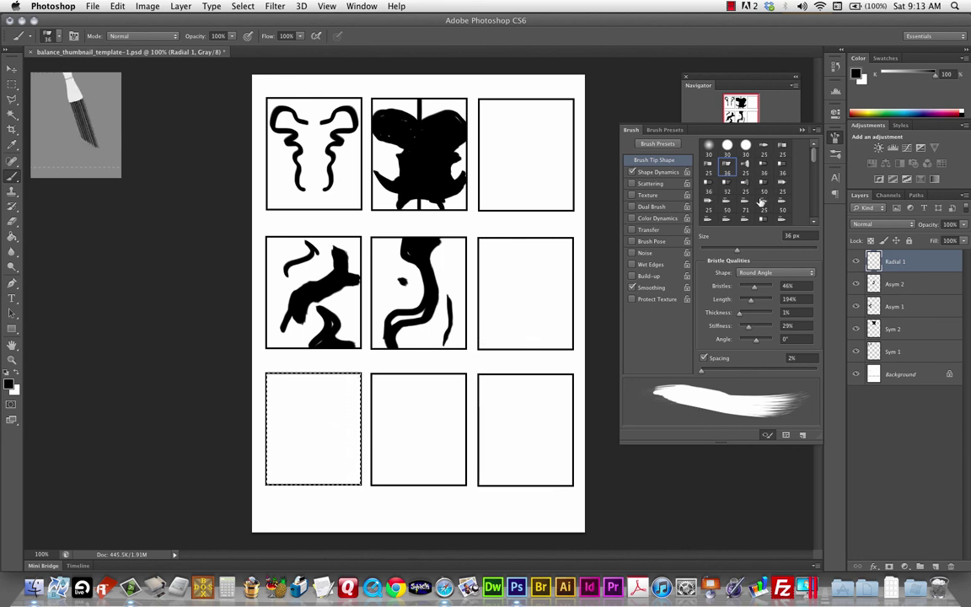
click(708, 182)
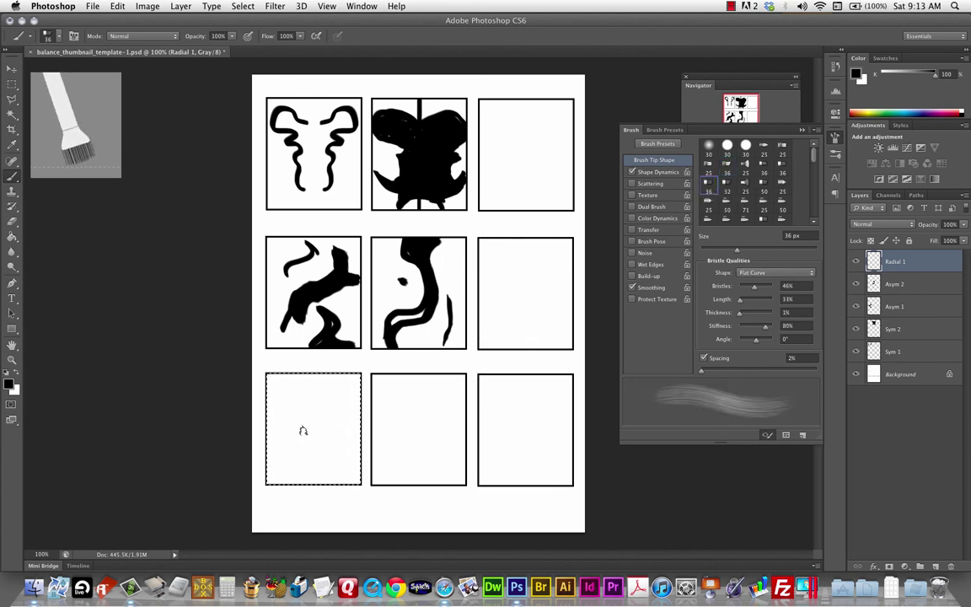
drag(320, 422, 328, 480)
key(super+z)
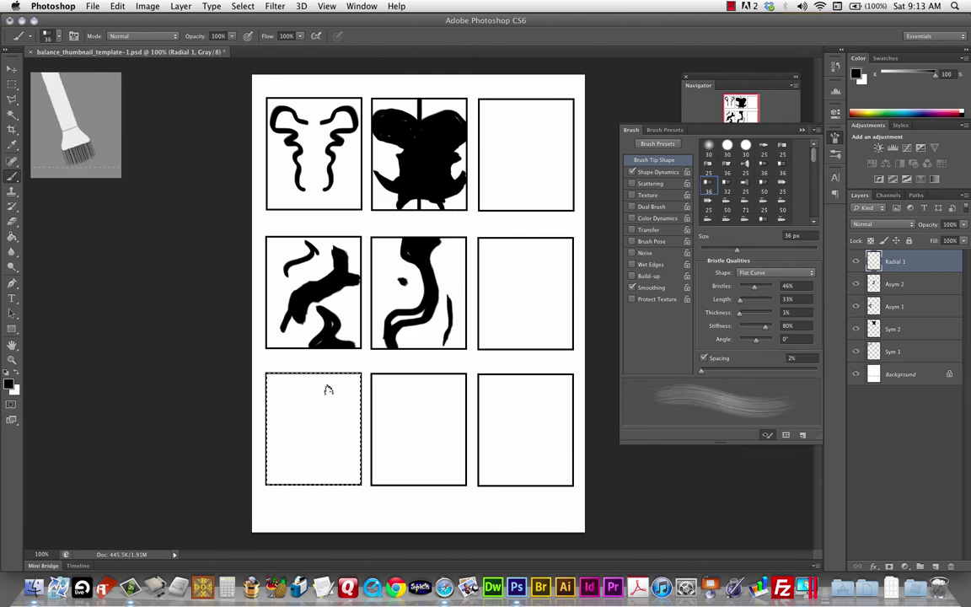
click(745, 204)
drag(314, 420, 316, 423)
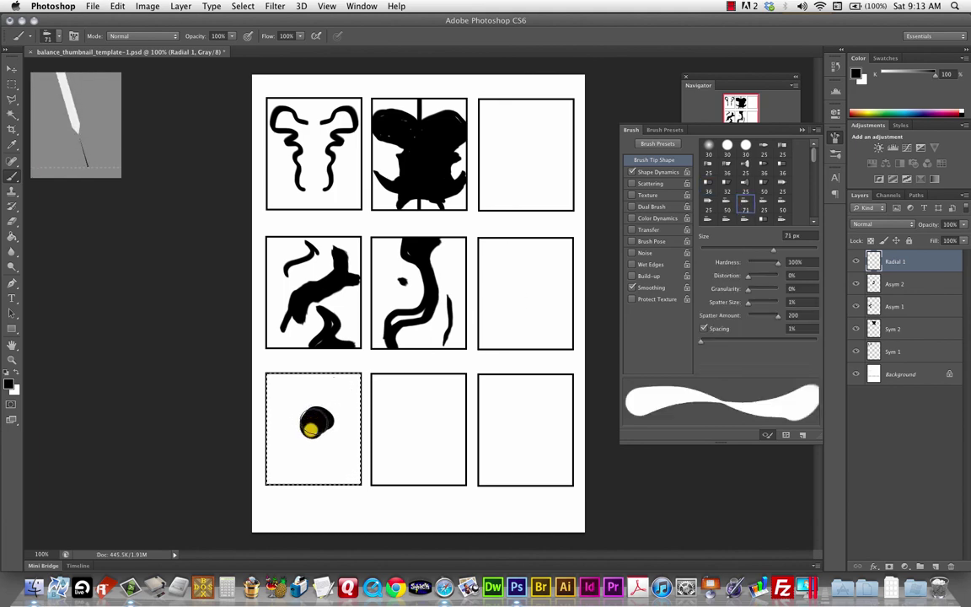
key(super+z)
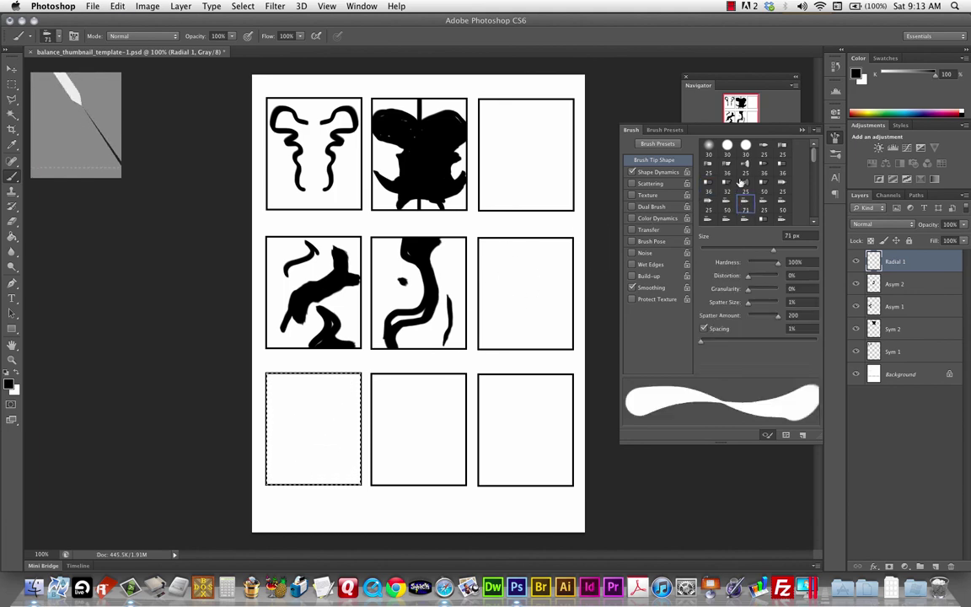
click(763, 175)
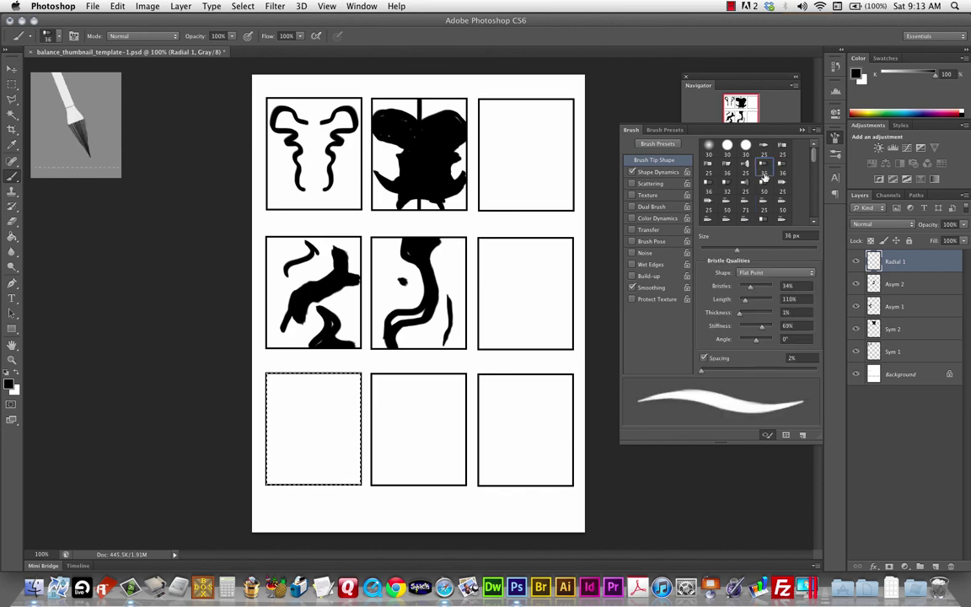
drag(317, 424, 336, 462)
key(super+z)
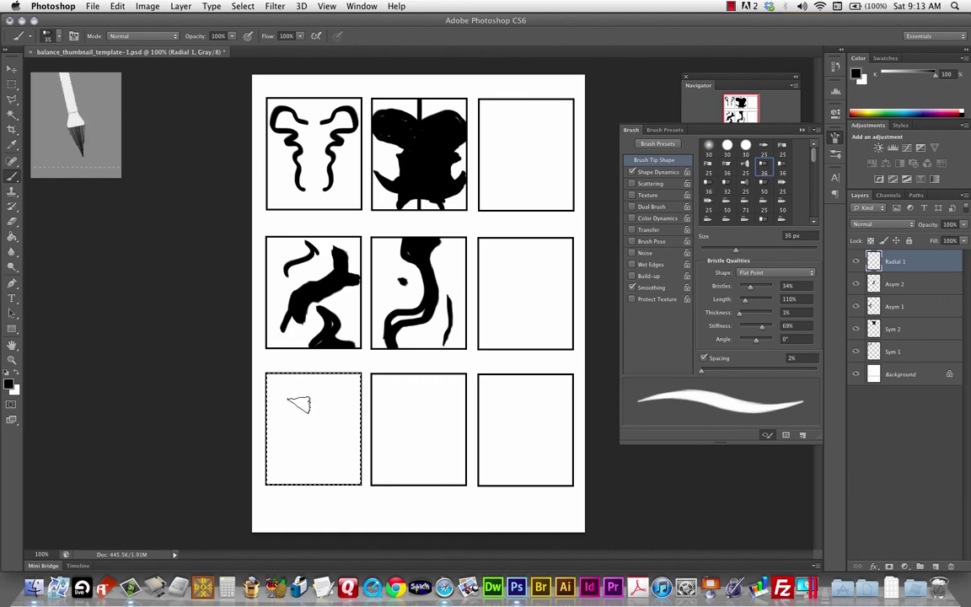
key(bracketleft)
Step: Paint a centre blob with petal strokes in the bottom-left box, then undo them
click(312, 423)
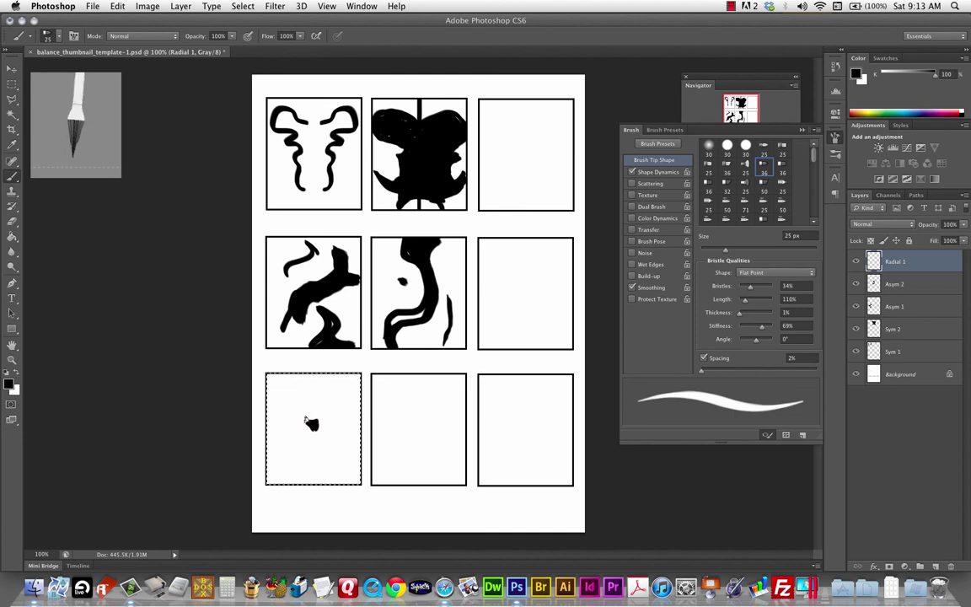
drag(310, 425, 310, 425)
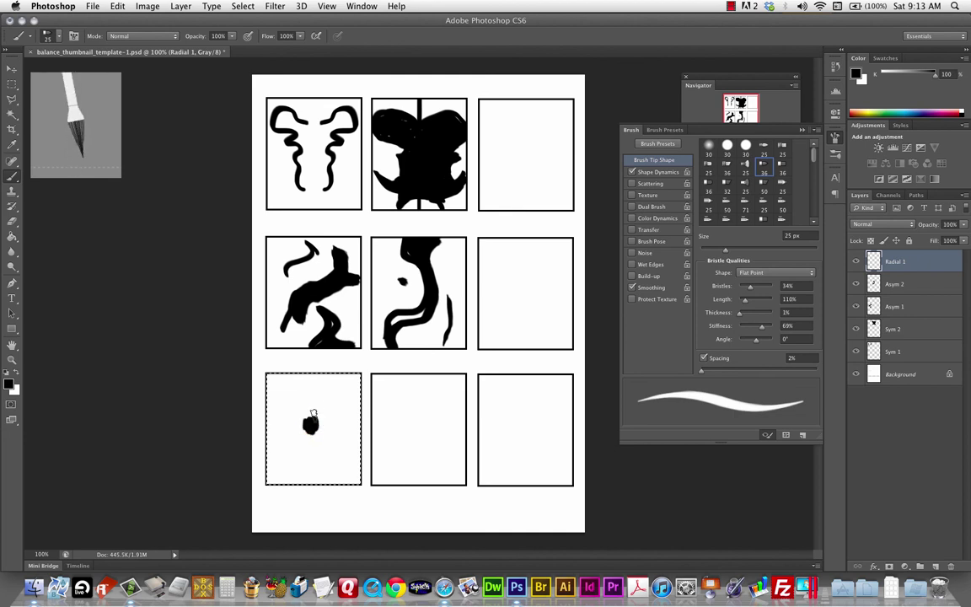
mouse_move(318, 385)
mouse_down()
mouse_move(342, 416)
mouse_move(327, 460)
mouse_move(312, 445)
mouse_move(298, 463)
mouse_move(272, 428)
mouse_move(290, 409)
mouse_move(289, 390)
mouse_move(320, 384)
mouse_up()
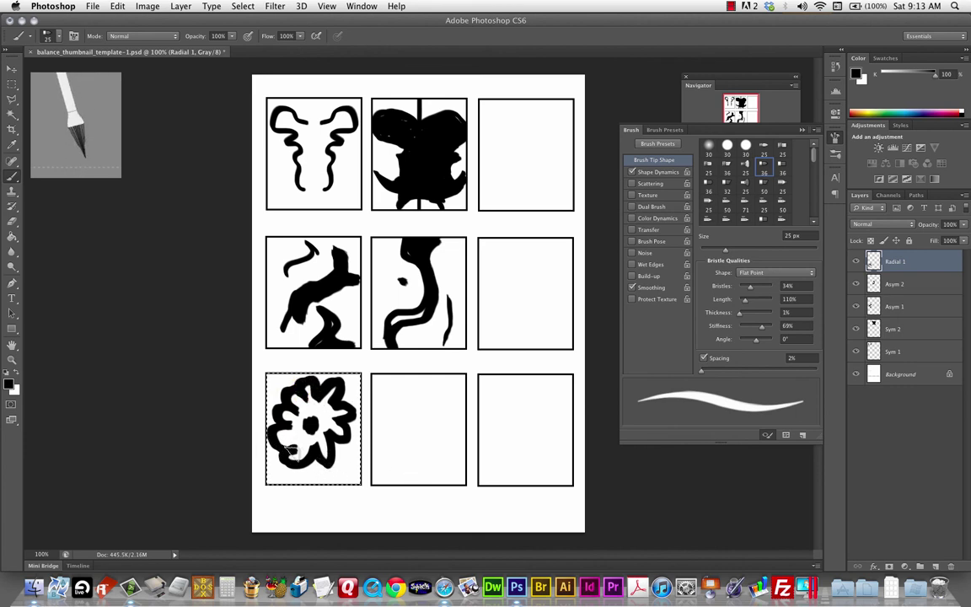
click(281, 455)
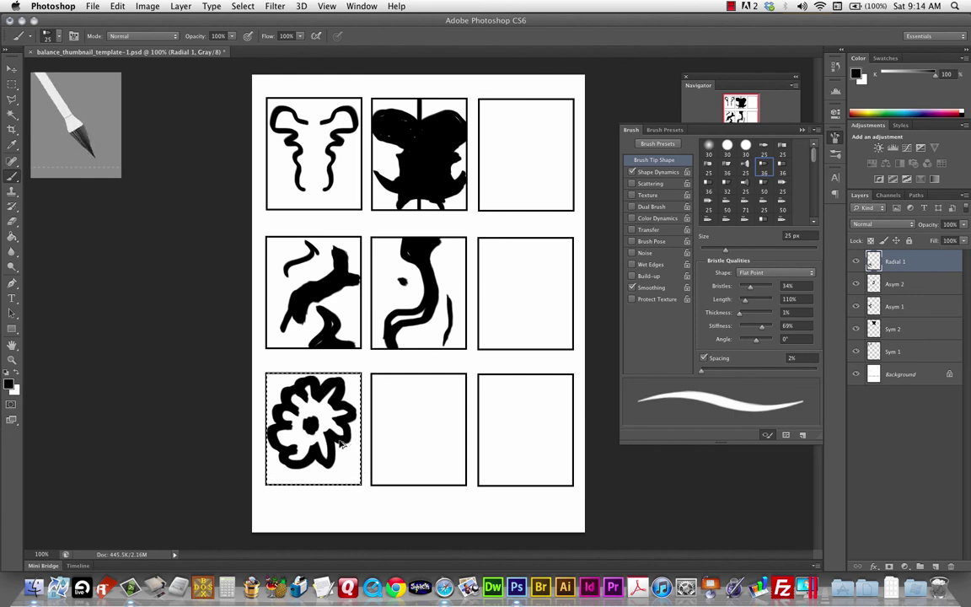
key(super+z)
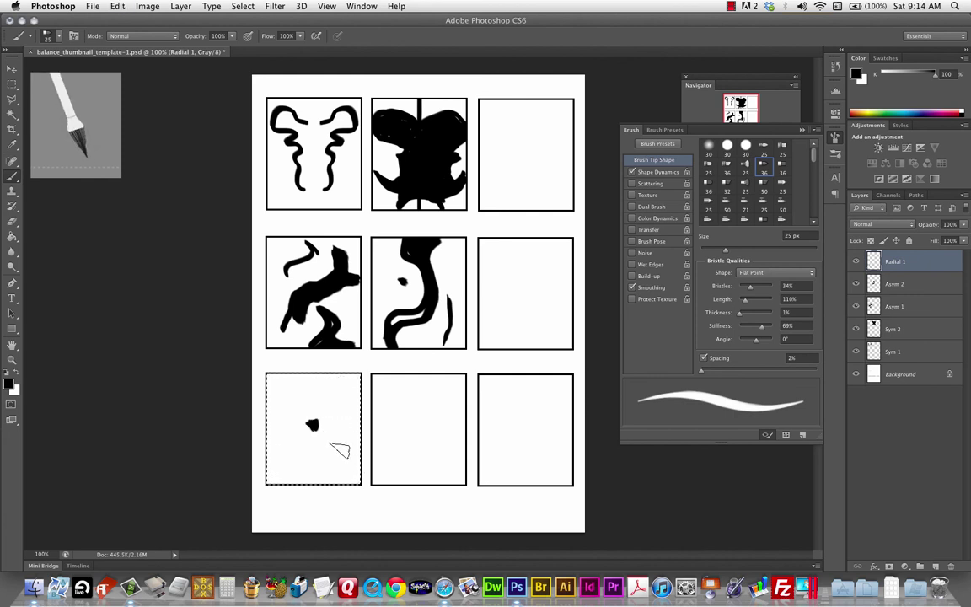
key(super+alt+z)
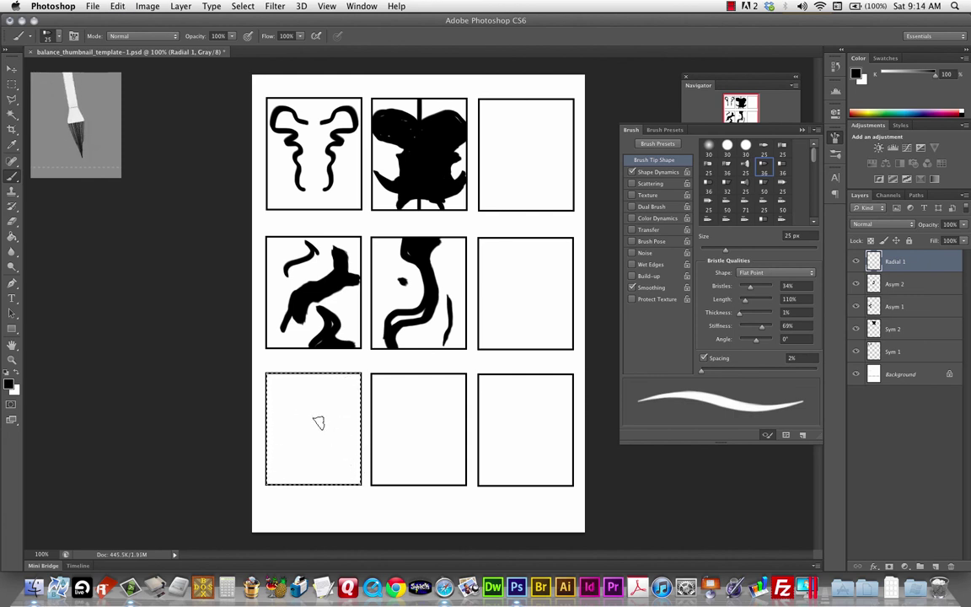
Step: Repaint a central blob with radiating strokes into a sunburst and deselect
drag(319, 422, 312, 429)
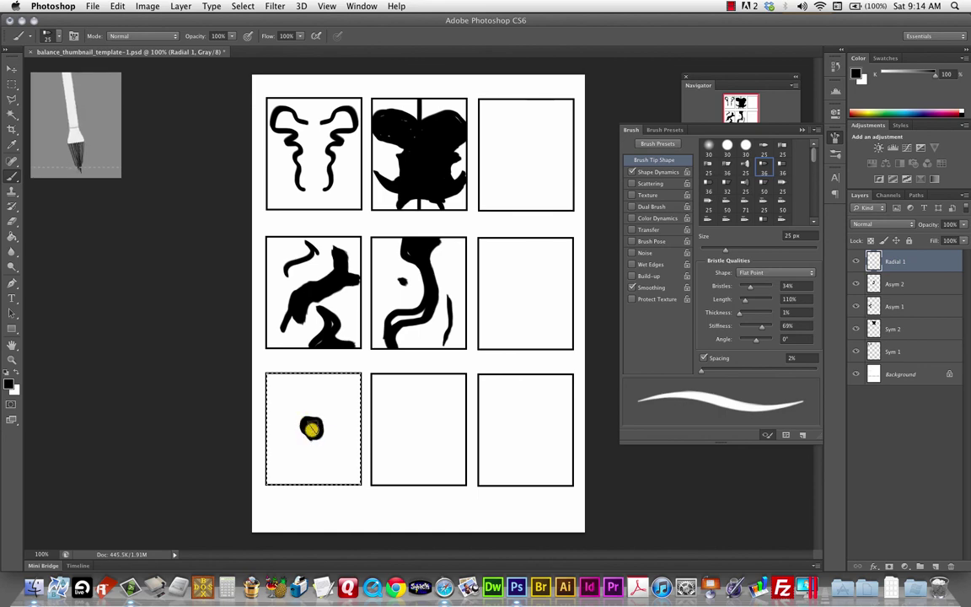
mouse_move(315, 377)
mouse_down()
mouse_move(317, 407)
mouse_move(333, 411)
mouse_move(348, 386)
mouse_up()
mouse_move(342, 433)
mouse_down()
mouse_move(357, 429)
mouse_move(337, 472)
mouse_move(311, 476)
mouse_move(264, 421)
mouse_move(302, 413)
mouse_up()
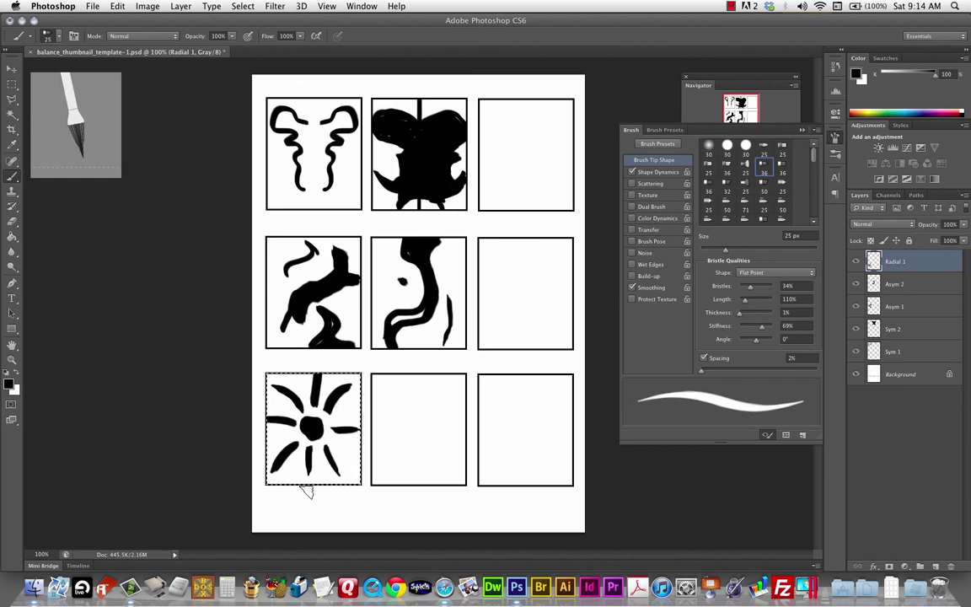
key(super+d)
Step: Add a new layer named 'Radial 2'
click(937, 565)
double_click(895, 261)
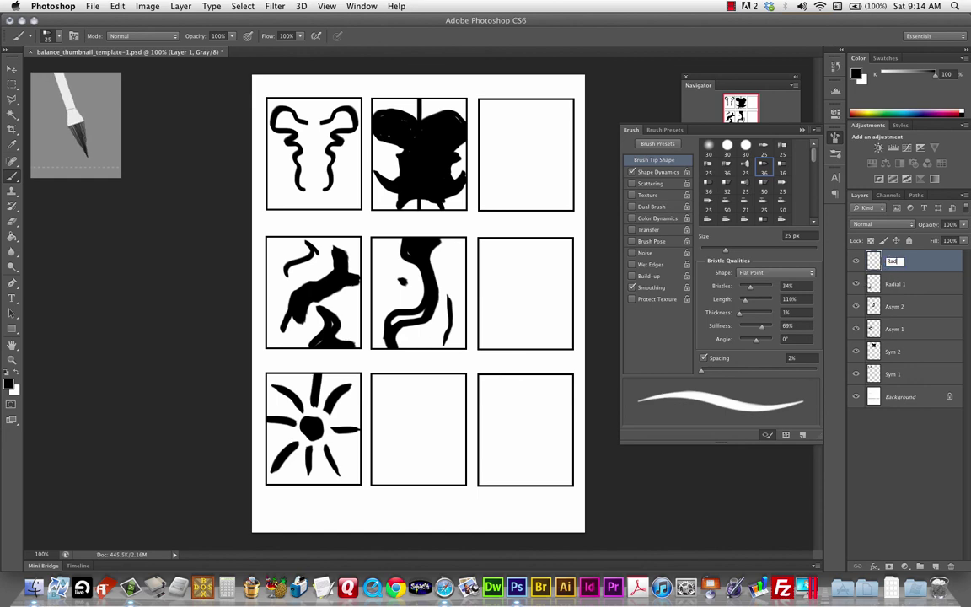
key(Return)
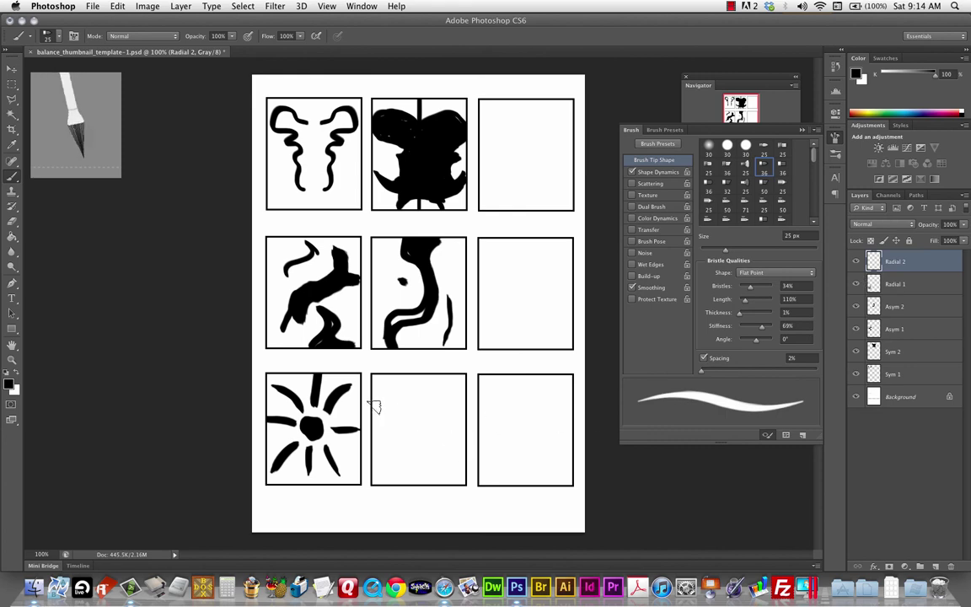
Step: Marquee the bottom-middle box, brush swirling curved black strokes inside, and deselect
key(m)
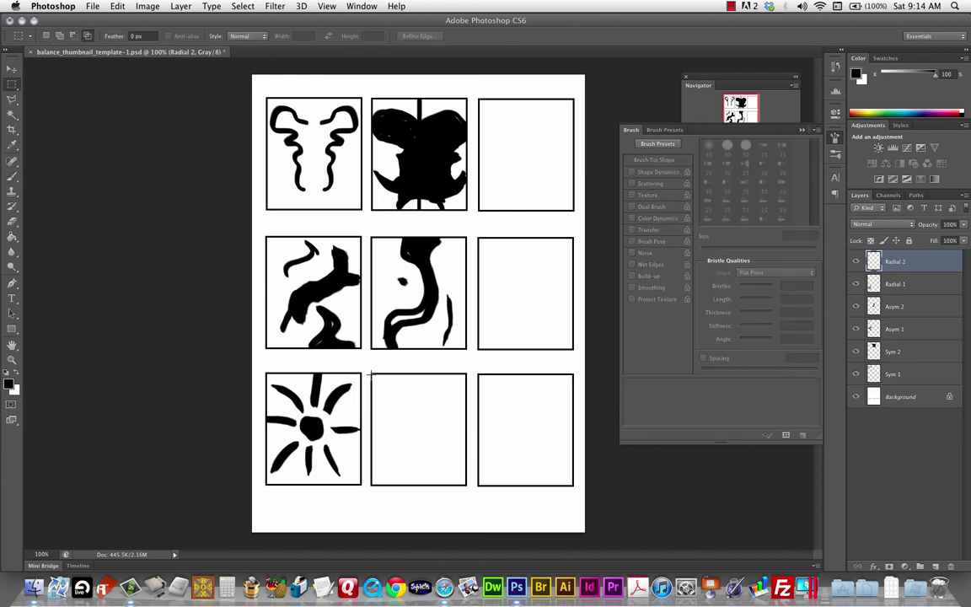
drag(371, 373, 466, 485)
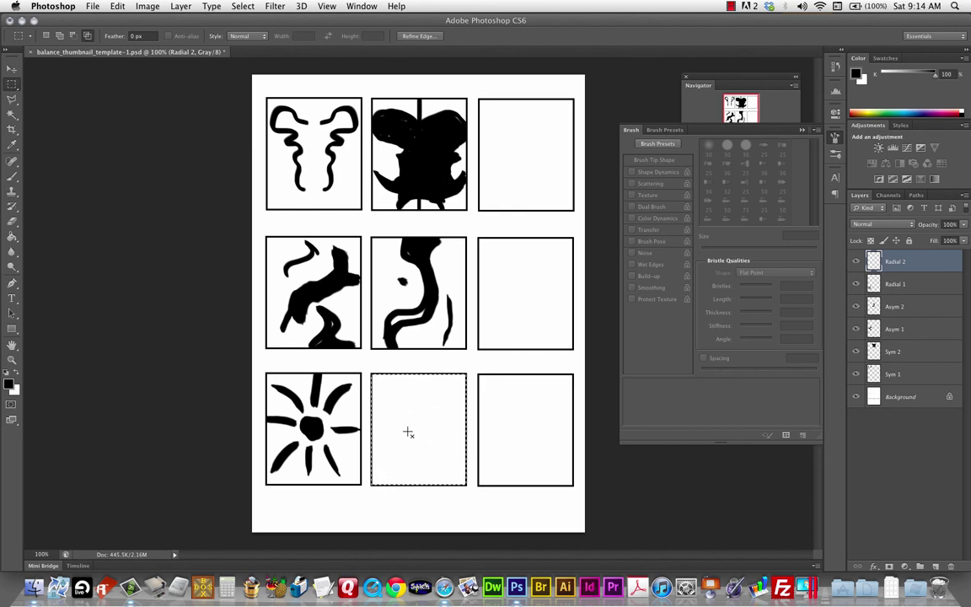
key(b)
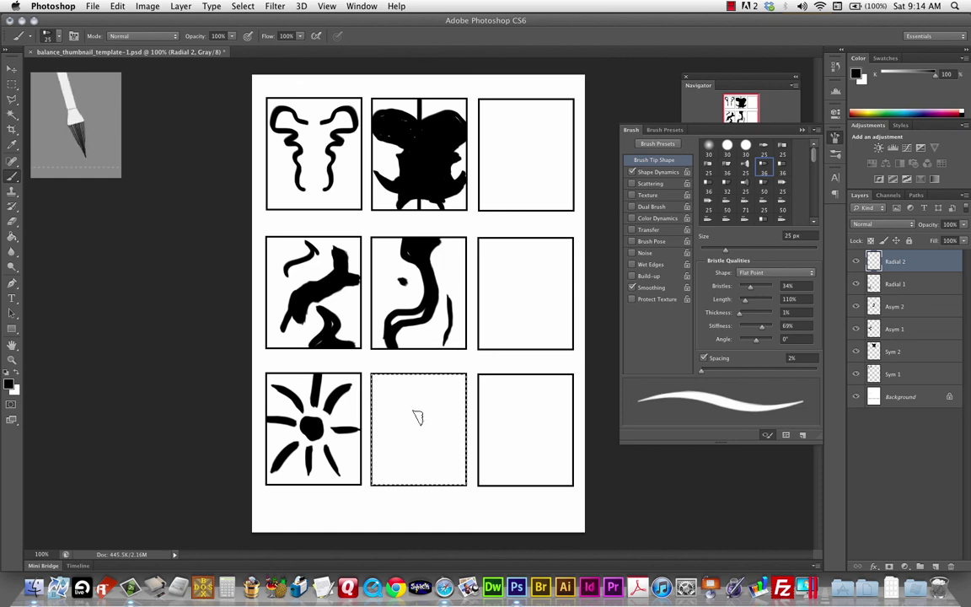
mouse_move(405, 426)
mouse_down()
mouse_move(414, 396)
mouse_move(434, 443)
mouse_move(396, 455)
mouse_move(413, 454)
mouse_up()
mouse_move(386, 415)
mouse_down()
mouse_move(440, 394)
mouse_move(459, 429)
mouse_move(416, 475)
mouse_up()
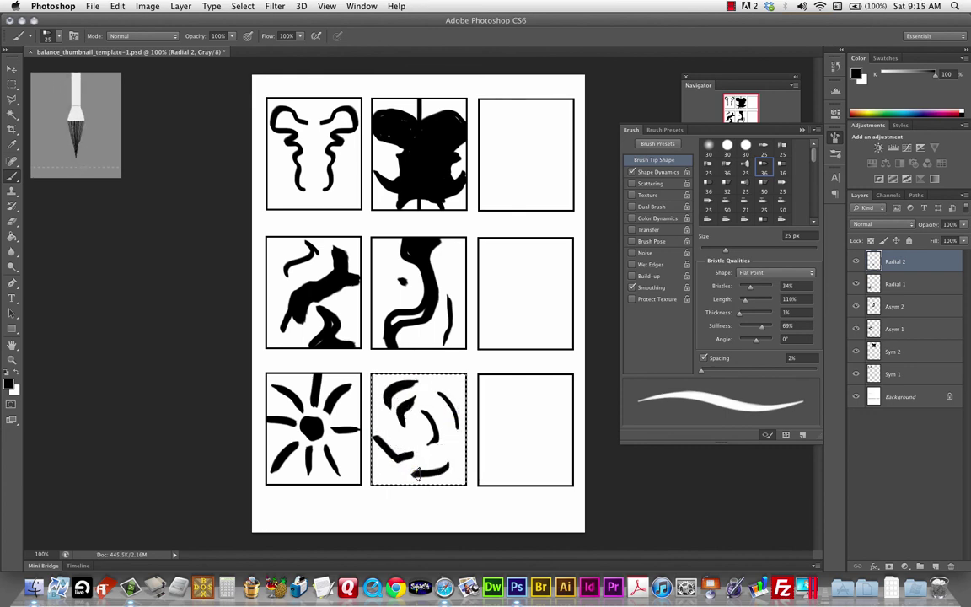
drag(392, 411, 406, 386)
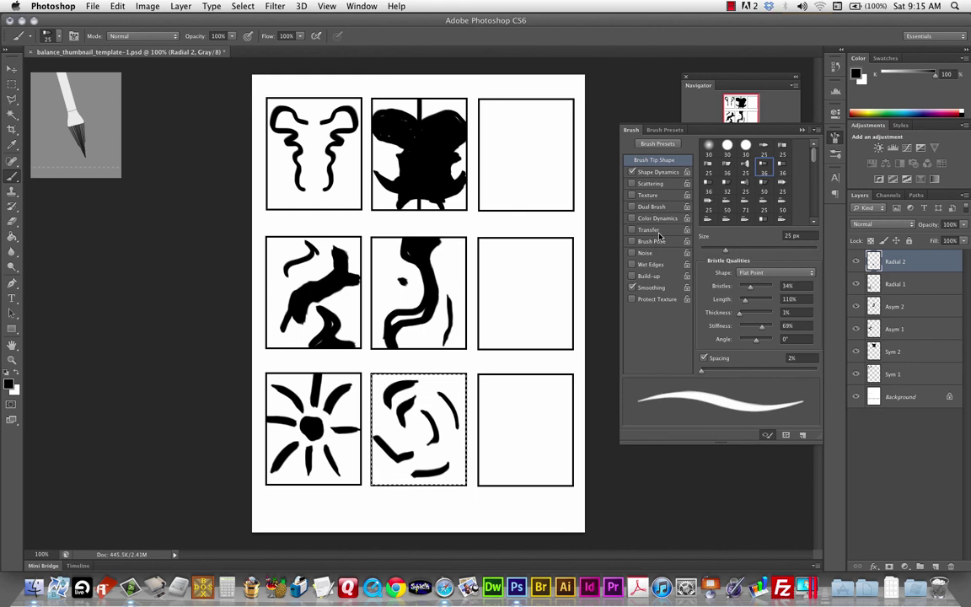
key(super+d)
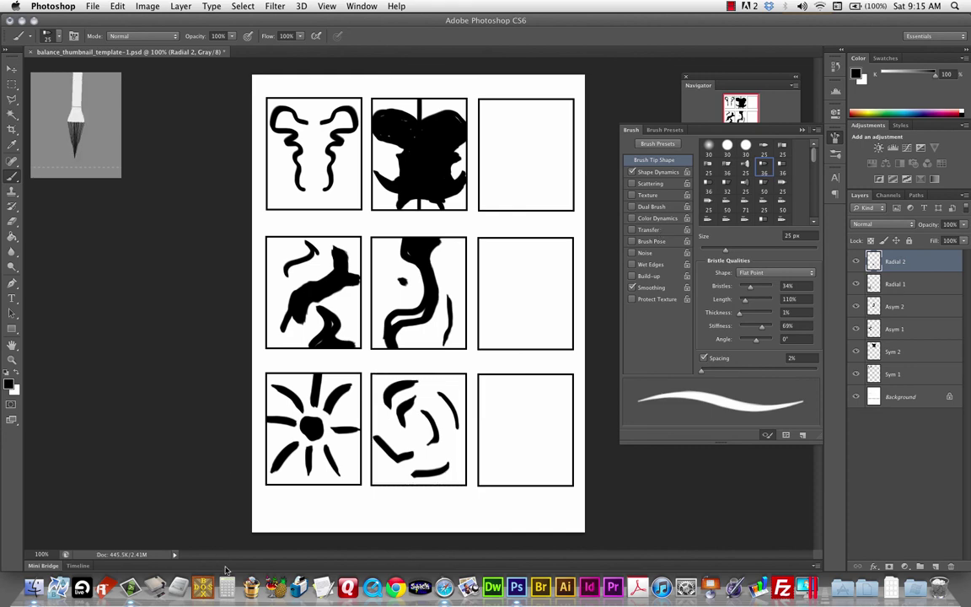
Step: In Safari, open the Arts102 Balance Assignment document from the 04_Balance module
click(444, 587)
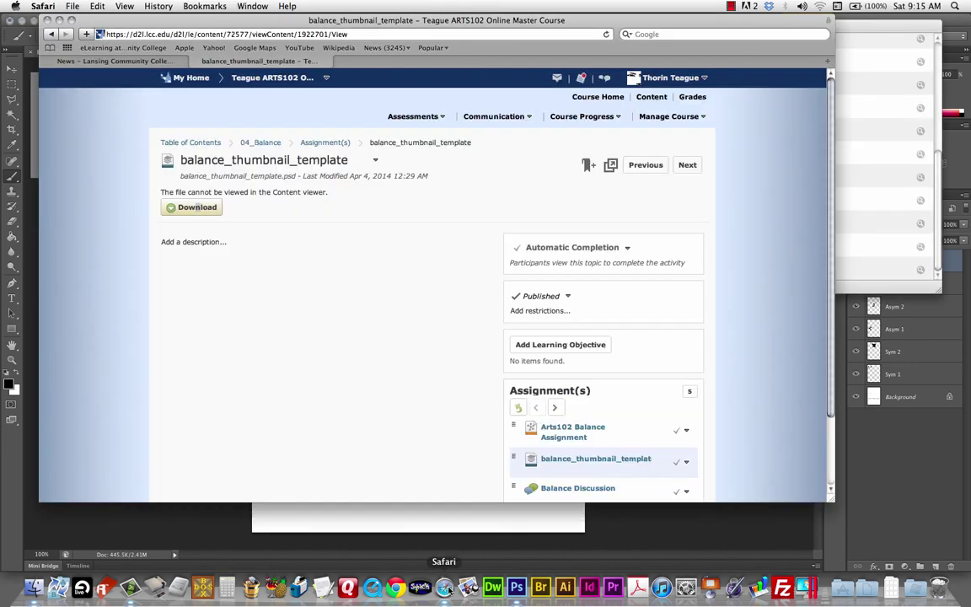
click(263, 143)
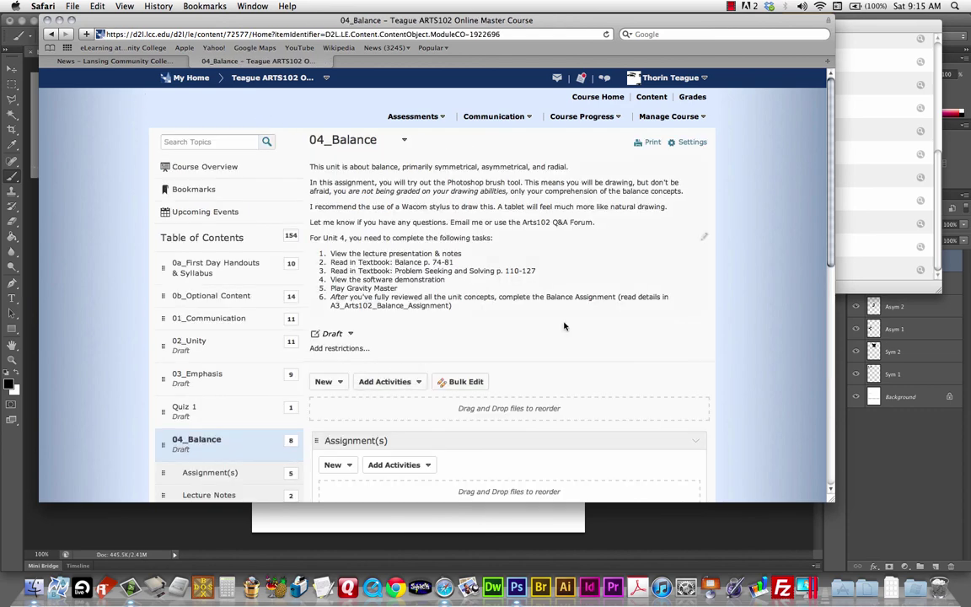
scroll(823, 282, down, 5)
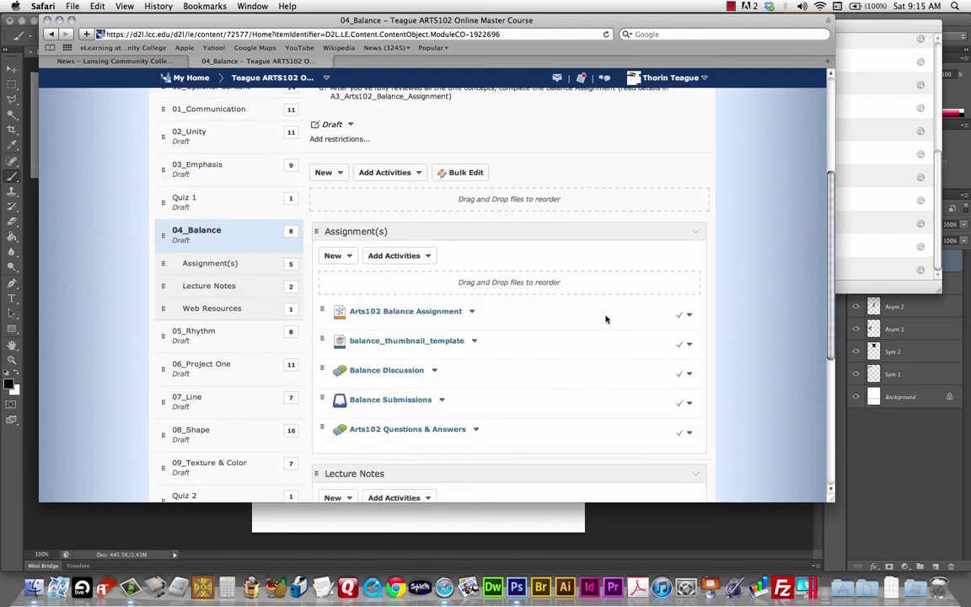
click(375, 313)
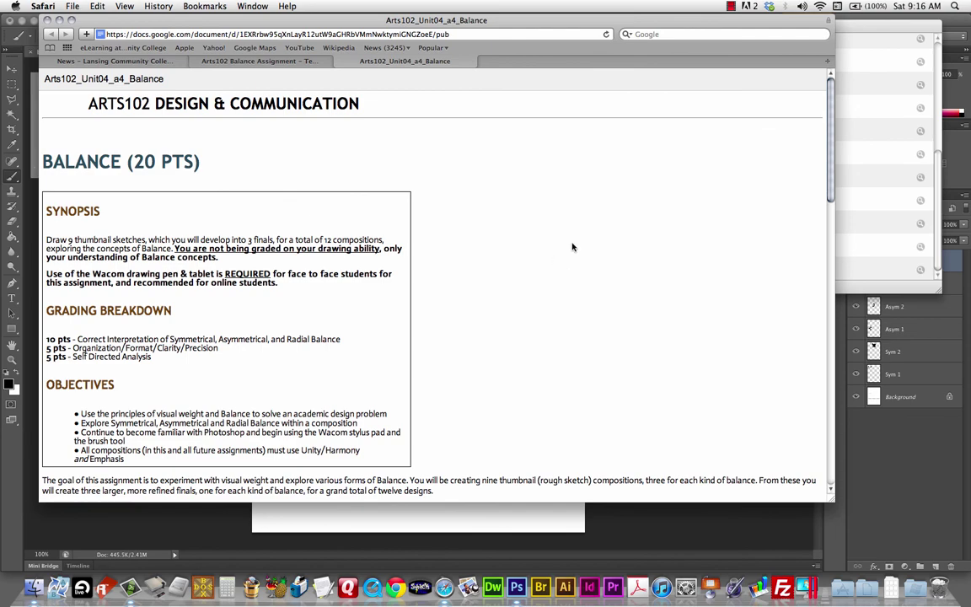
Step: Find and highlight the final file size requirement, then return to Photoshop
drag(831, 148, 825, 290)
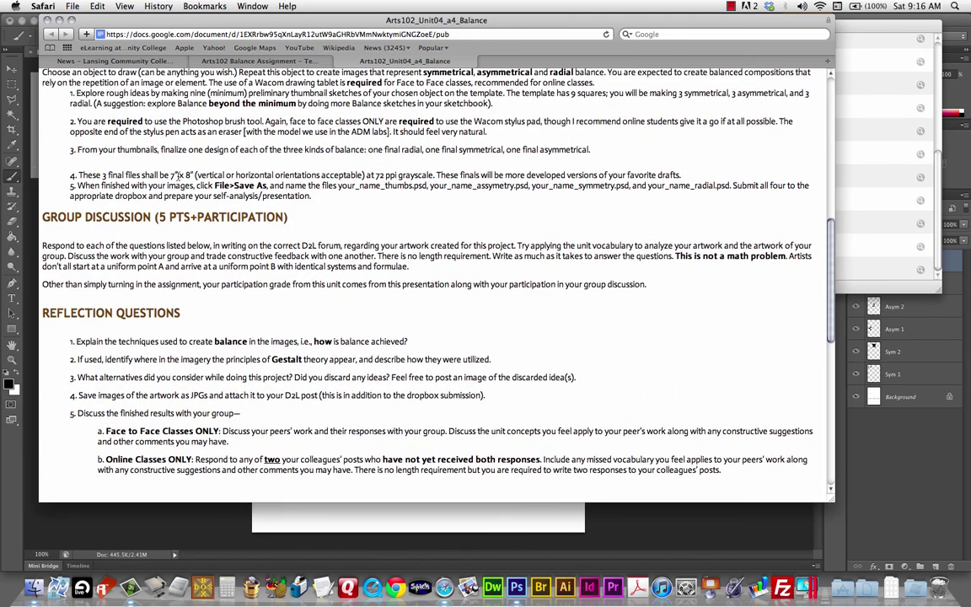
drag(172, 175, 174, 179)
click(174, 177)
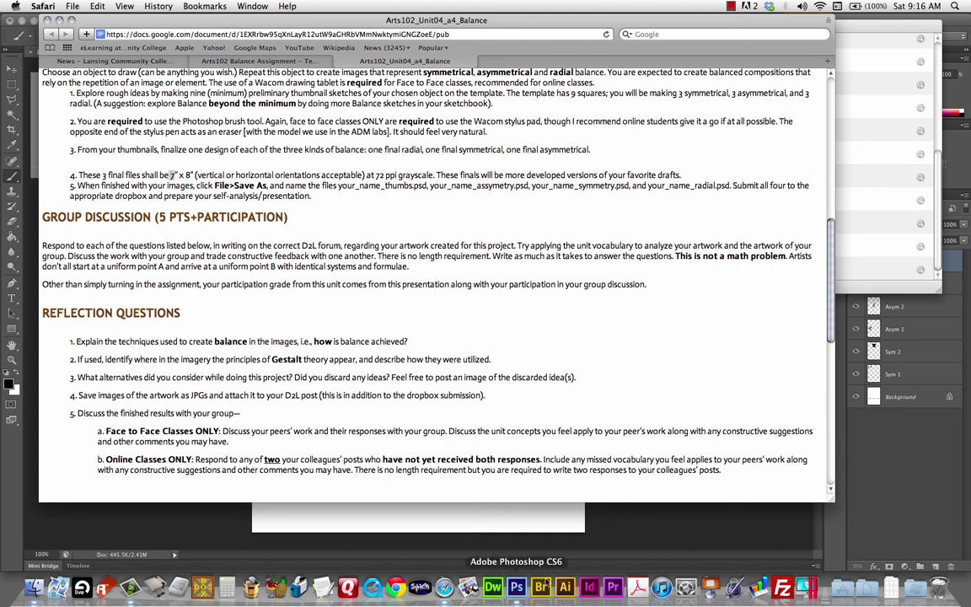
click(517, 588)
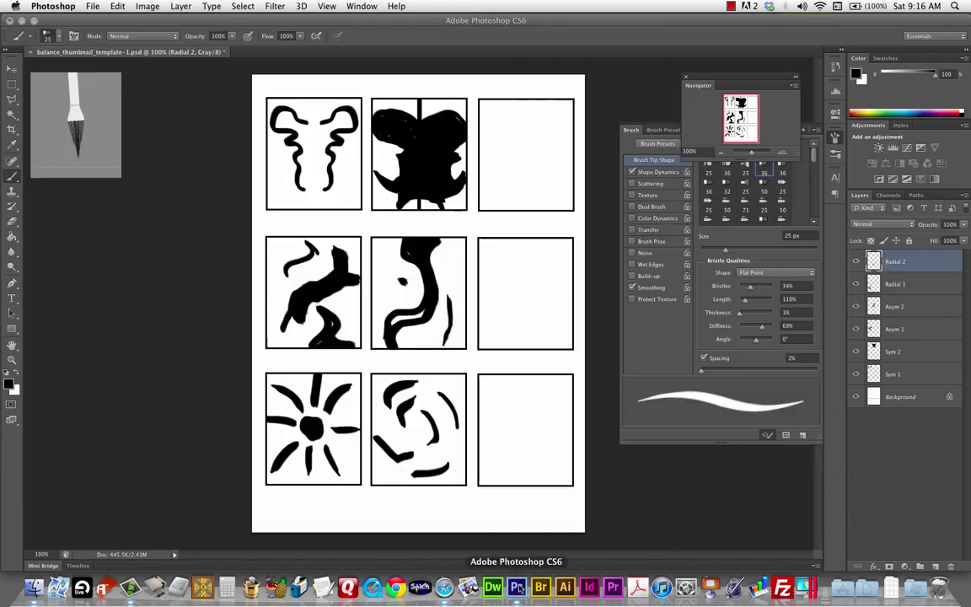
Step: Create a new 7 × 5 inch, 72 ppi grayscale document, then toggle between template and Untitled-1 tabs
click(92, 6)
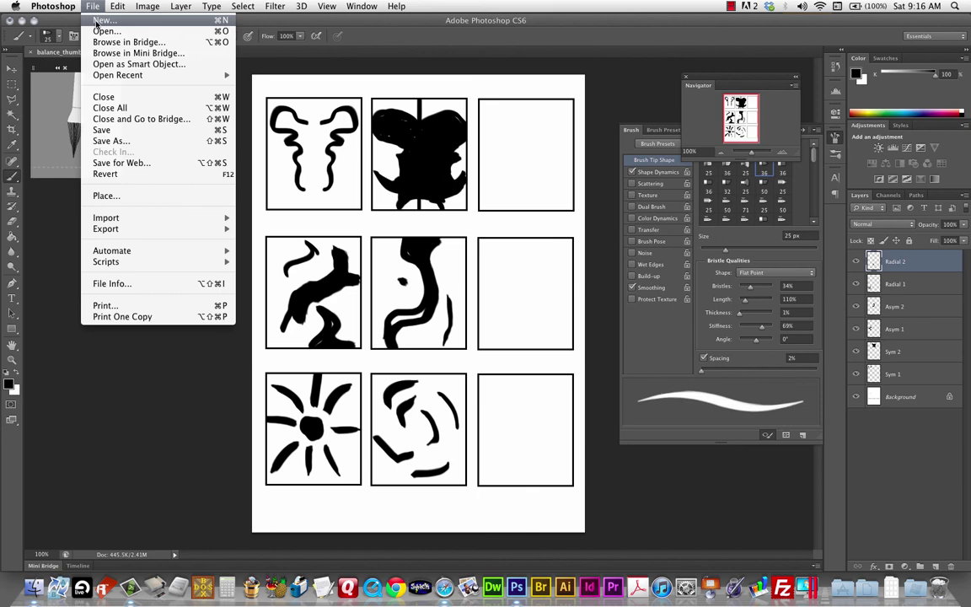
click(99, 20)
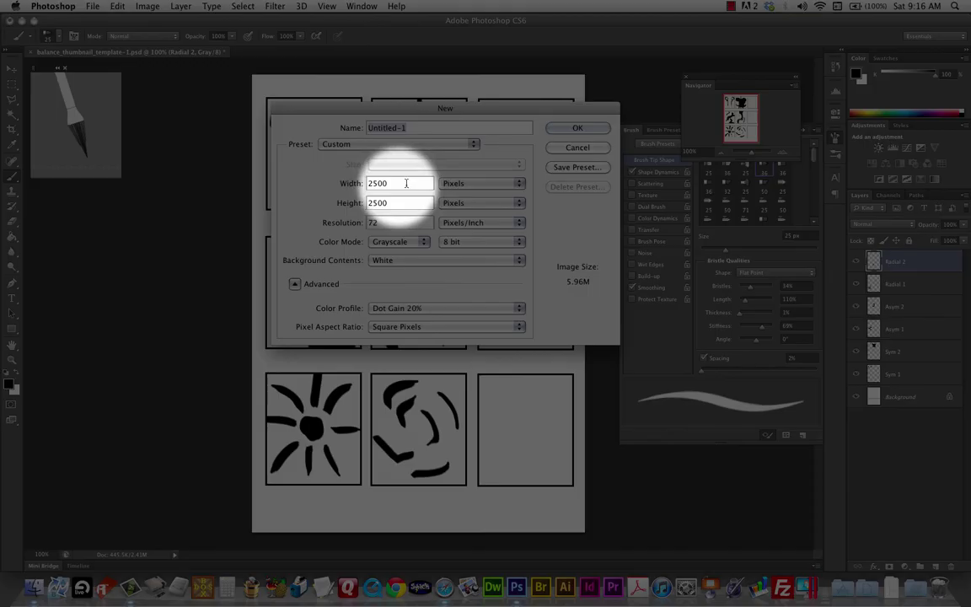
click(386, 183)
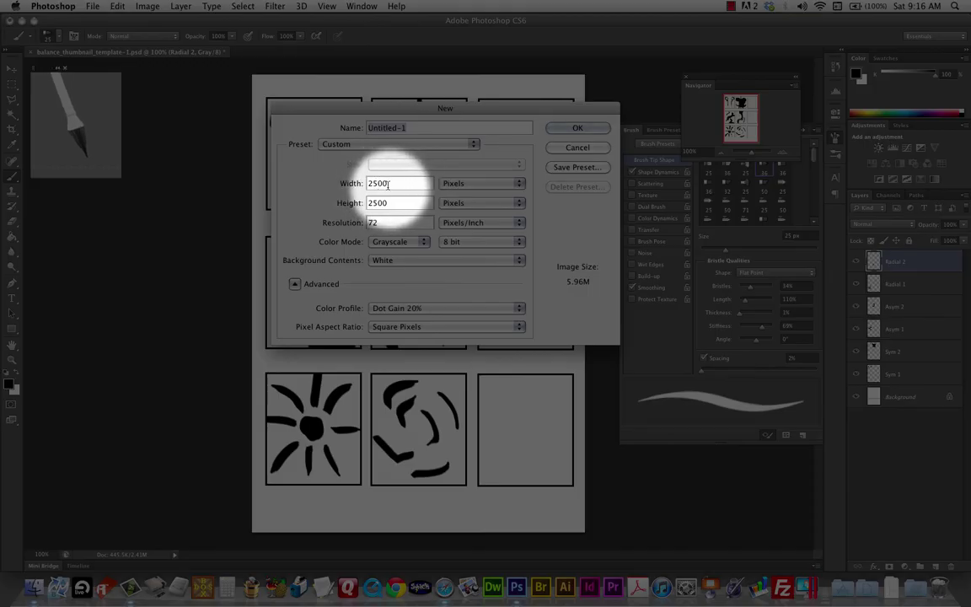
double_click(386, 183)
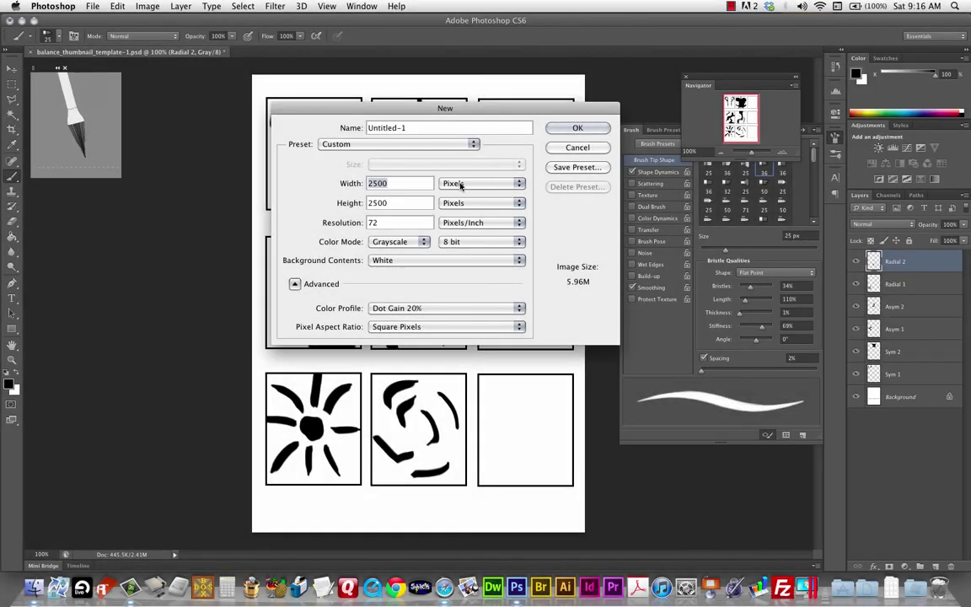
click(458, 185)
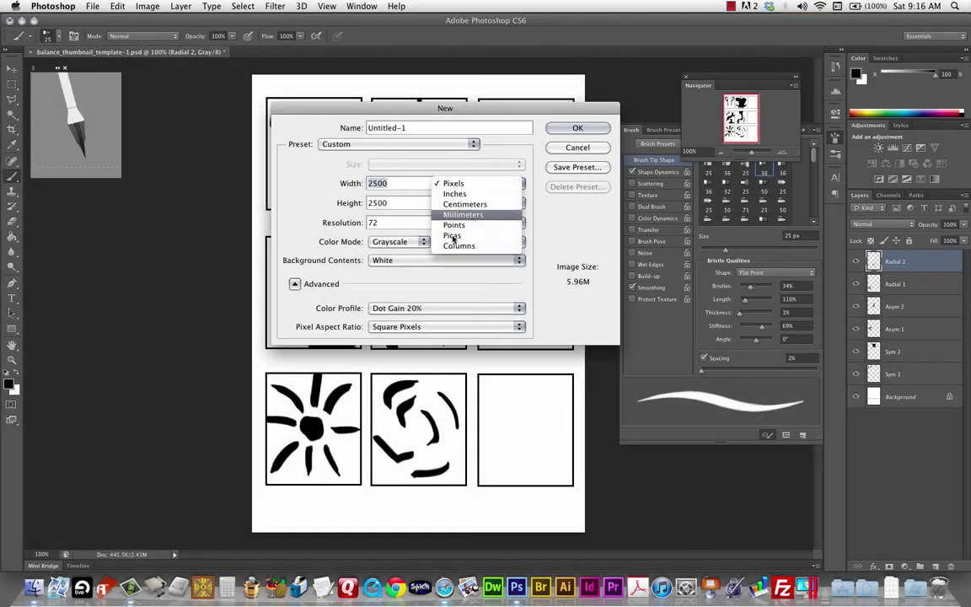
click(454, 194)
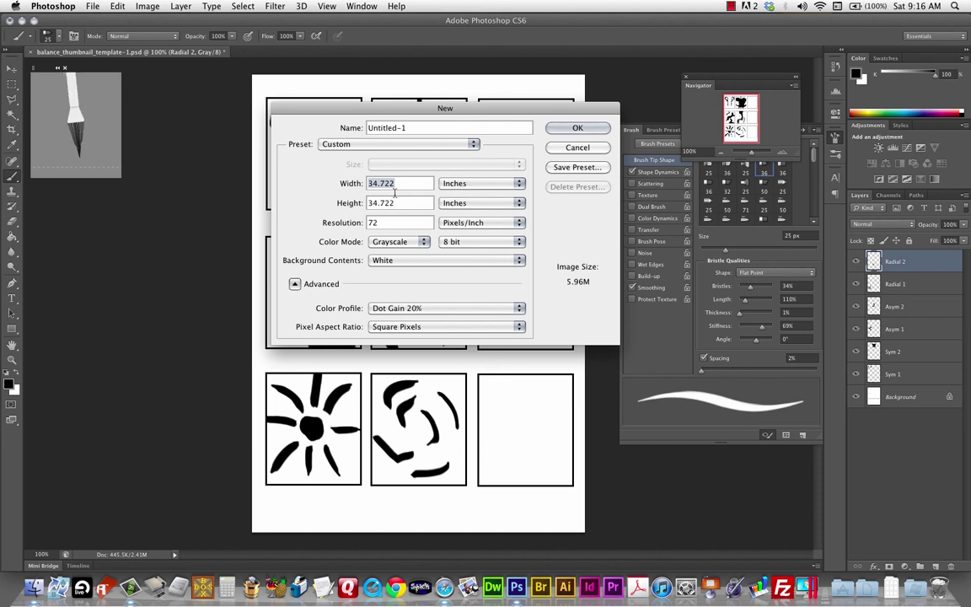
text(7)
key(Tab)
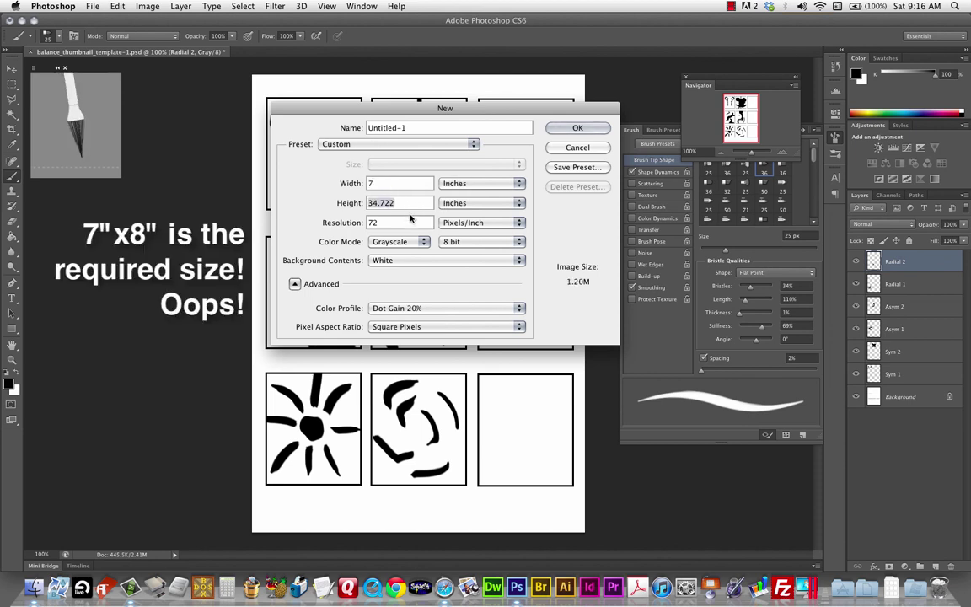
text(5)
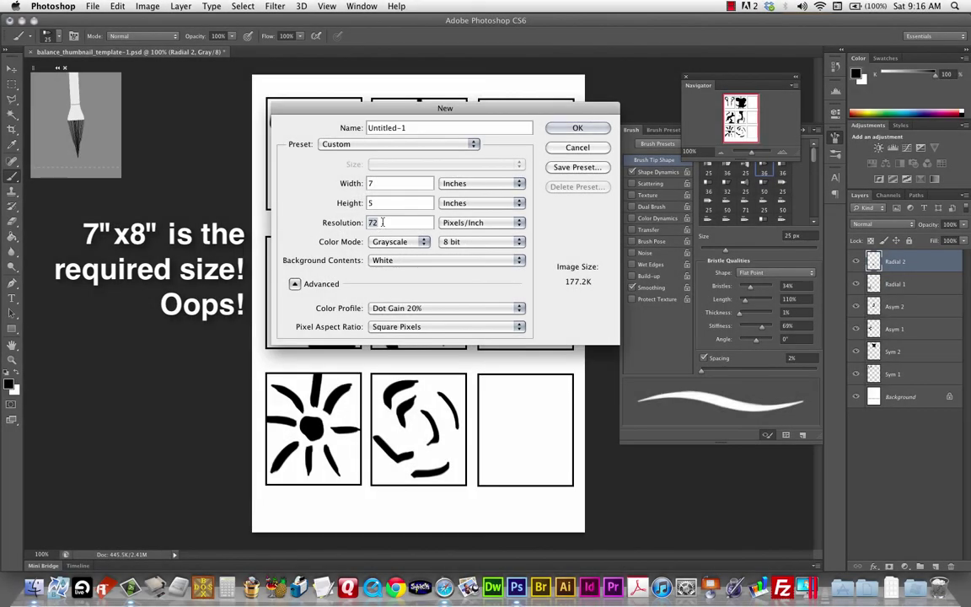
click(577, 129)
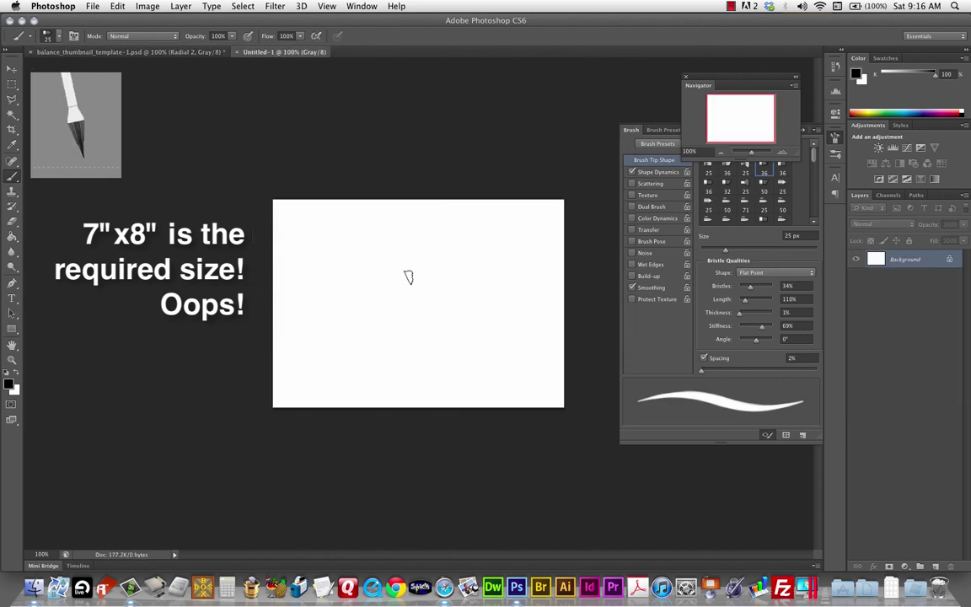
click(181, 53)
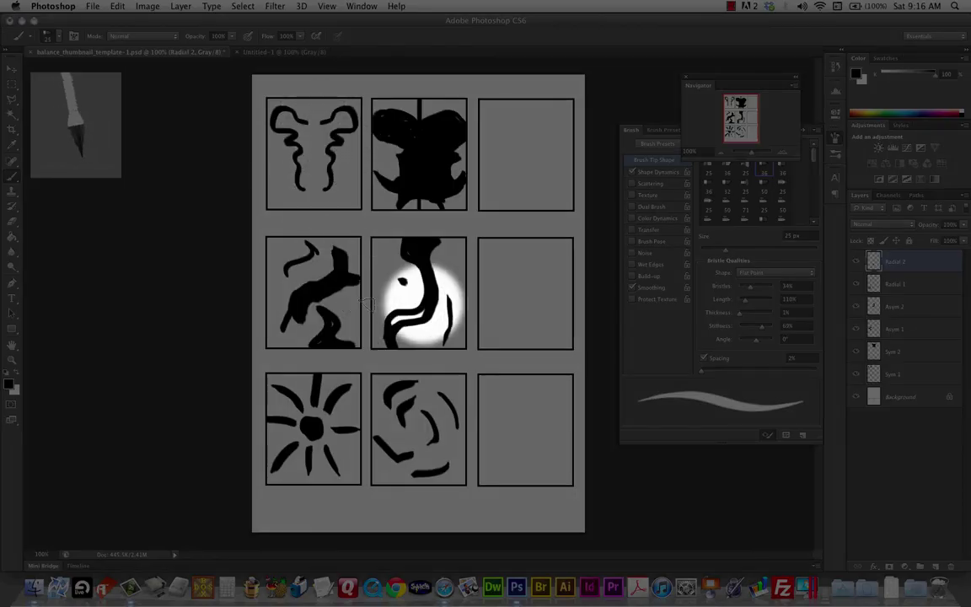
click(271, 51)
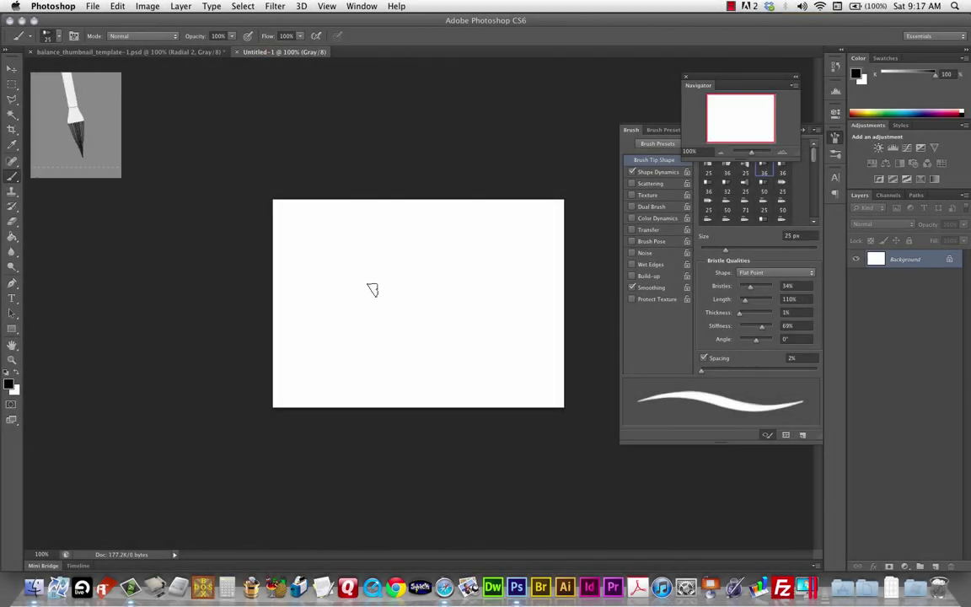